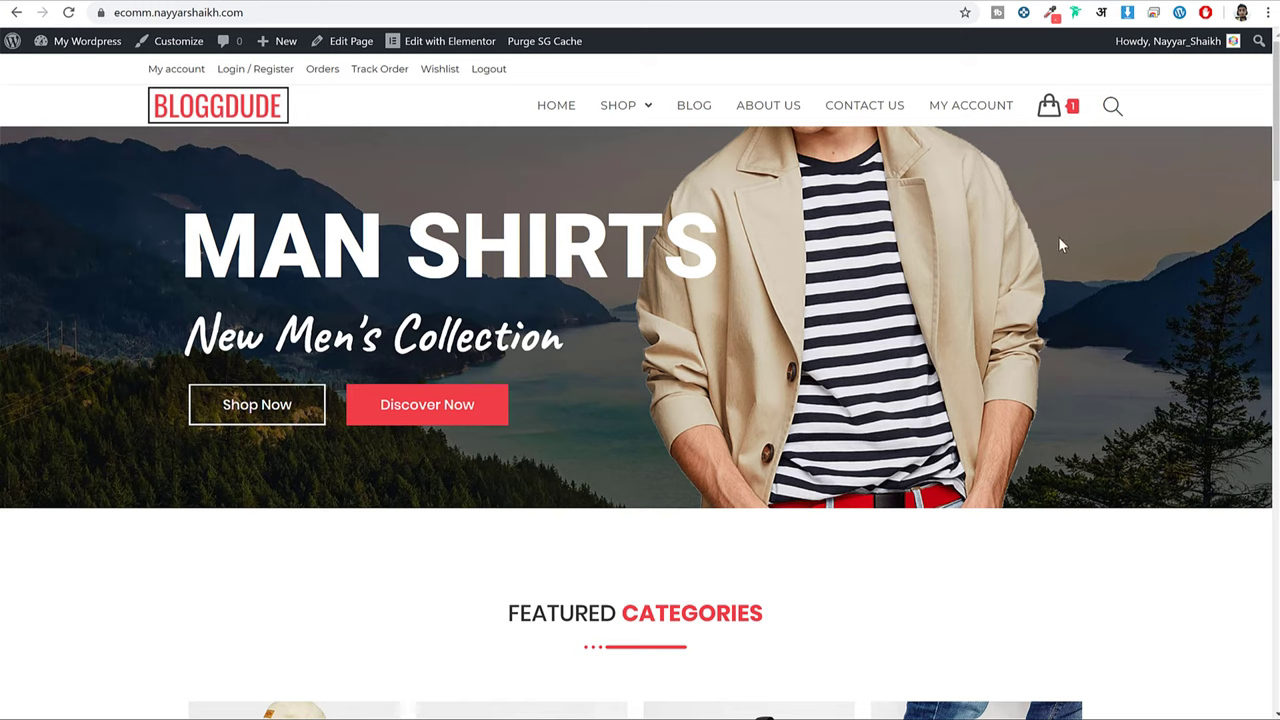
Scroll the BLOGGDUDE home page down to the Top Interesting product grid.
{"action": "scroll", "coordinate": [1105, 286], "scroll_direction": "down", "scroll_amount": 12}
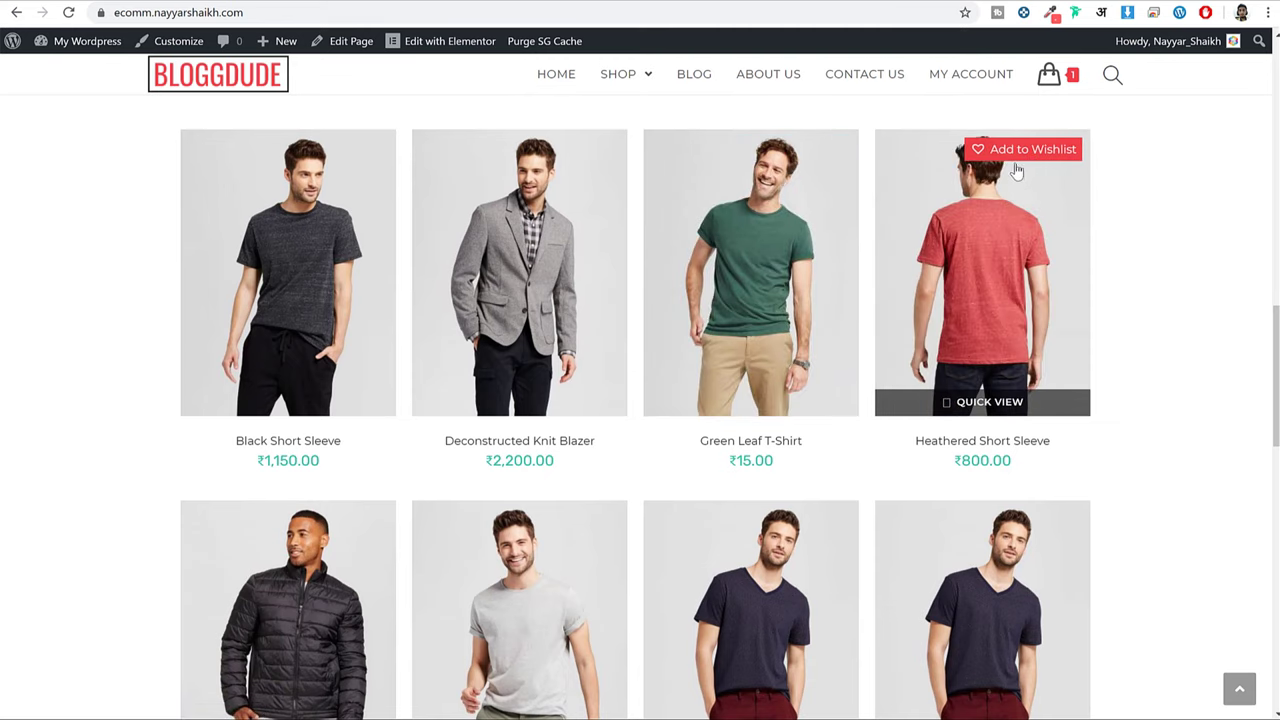
Open the Black Short Sleeve product page and look over its details.
{"action": "left_click", "coordinate": [288, 300]}
{"action": "scroll", "coordinate": [943, 314], "scroll_direction": "down", "scroll_amount": 2}
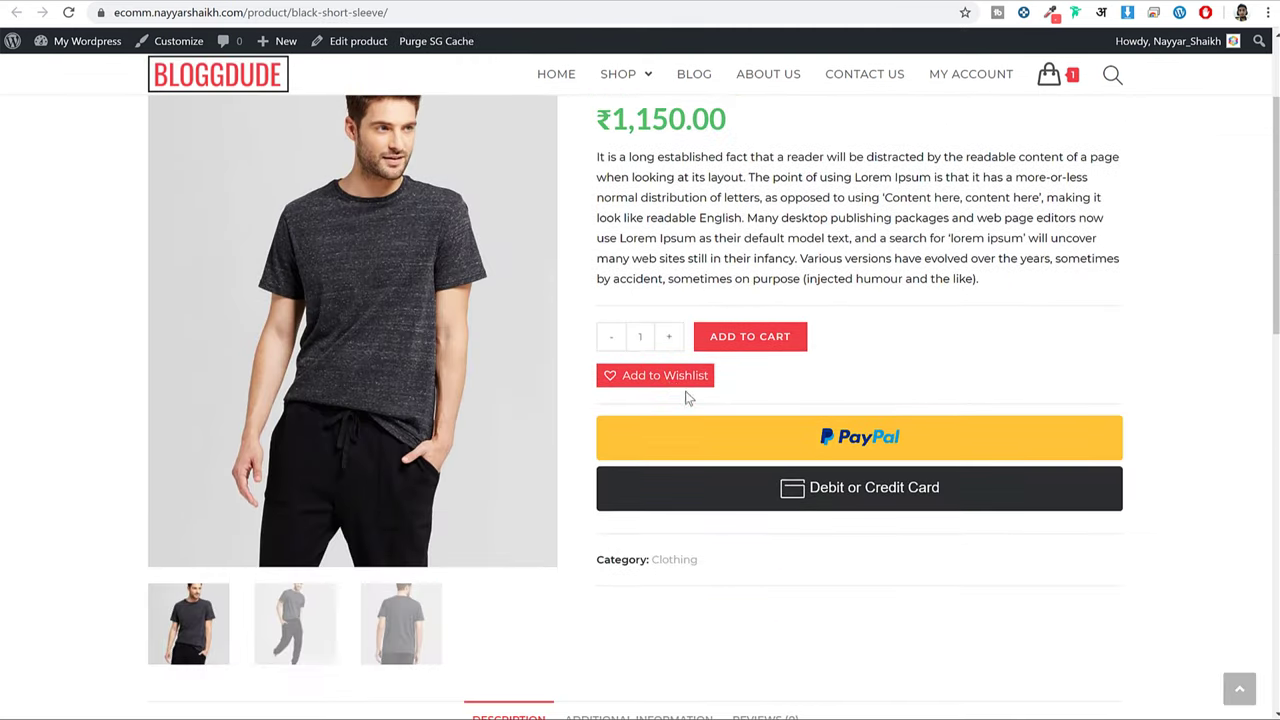
{"action": "scroll", "coordinate": [877, 386], "scroll_direction": "up", "scroll_amount": 2}
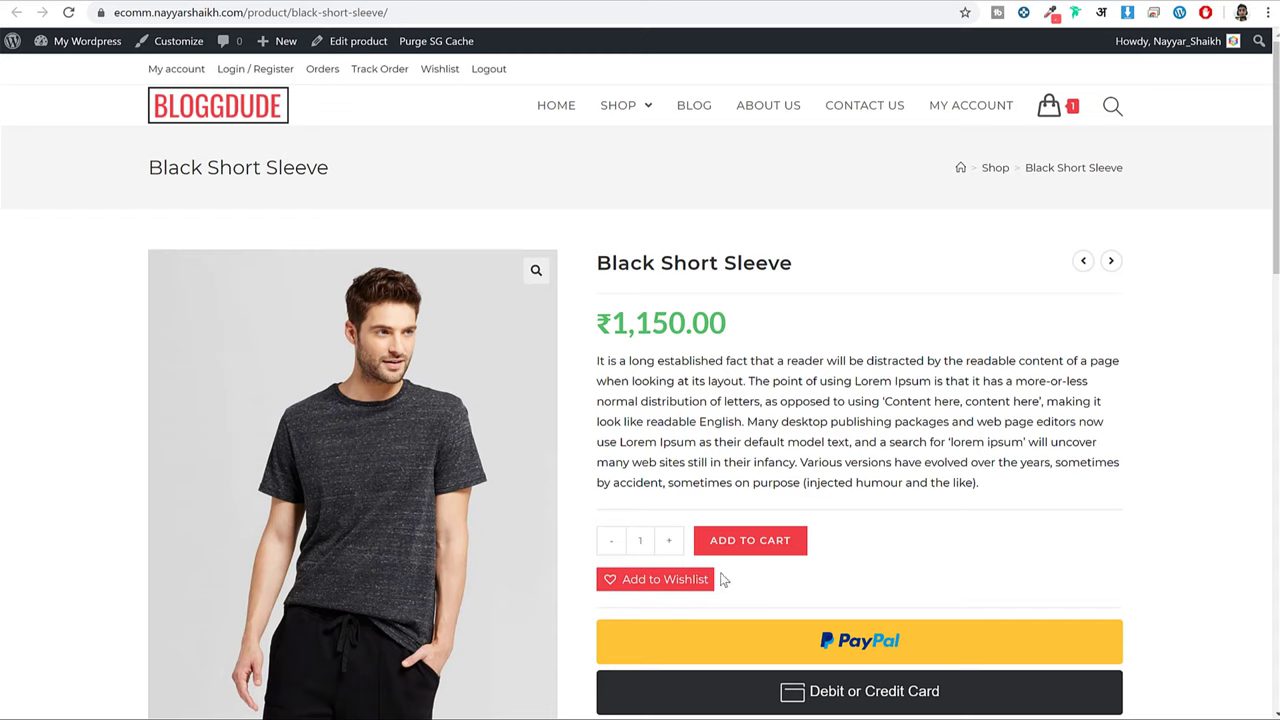
{"action": "scroll", "coordinate": [966, 512], "scroll_direction": "down", "scroll_amount": 2}
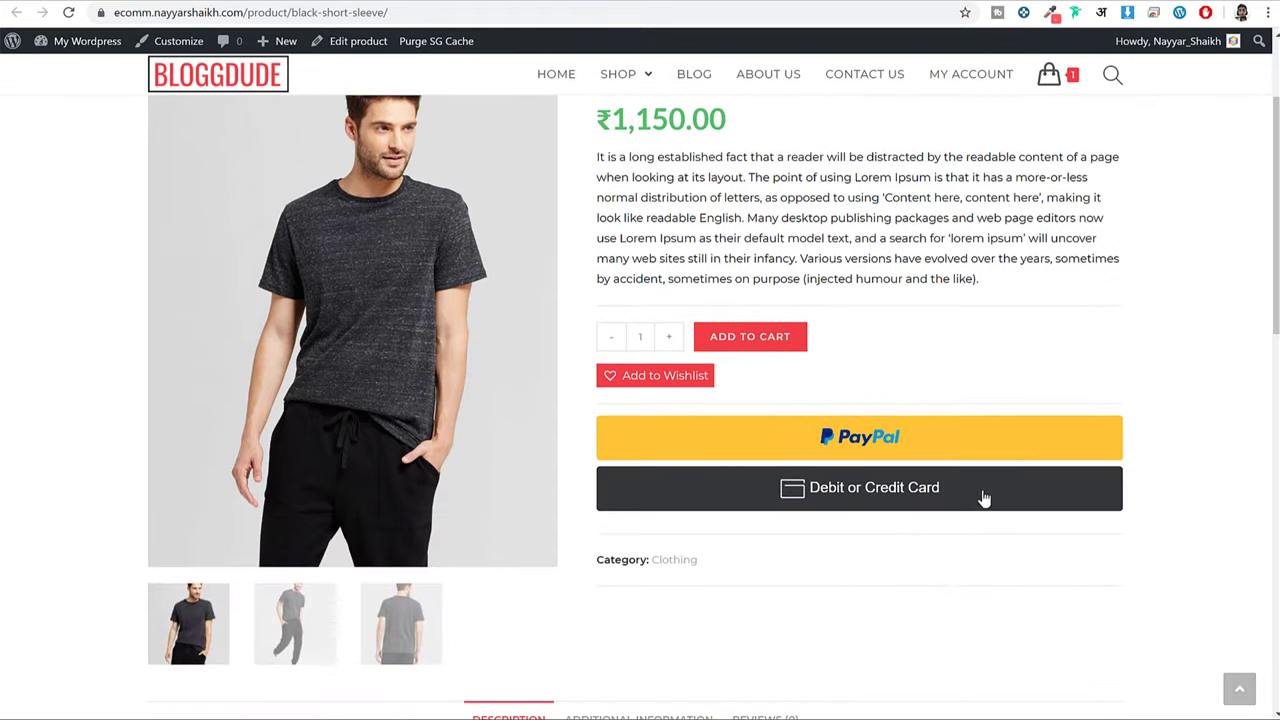
{"action": "scroll", "coordinate": [1105, 436], "scroll_direction": "up", "scroll_amount": 1}
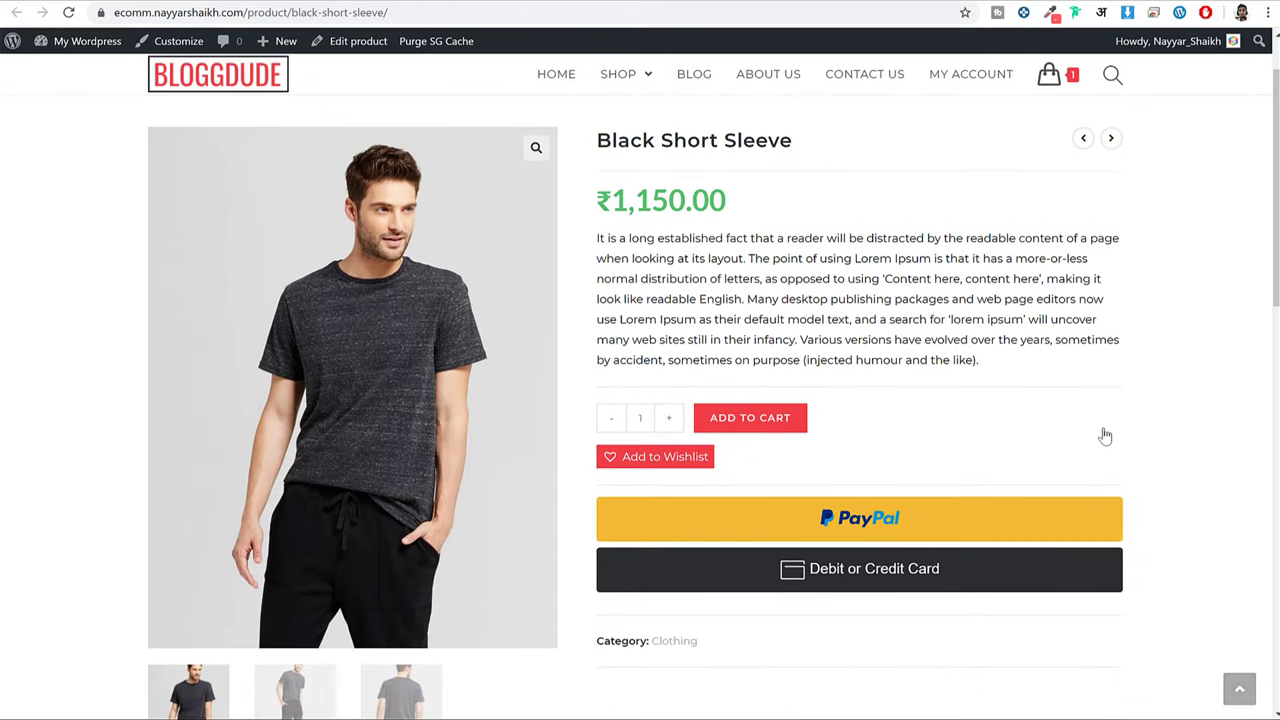
Add Black Short Sleeve to the wishlist and go to the Default Wishlist.
{"action": "left_click", "coordinate": [679, 472]}
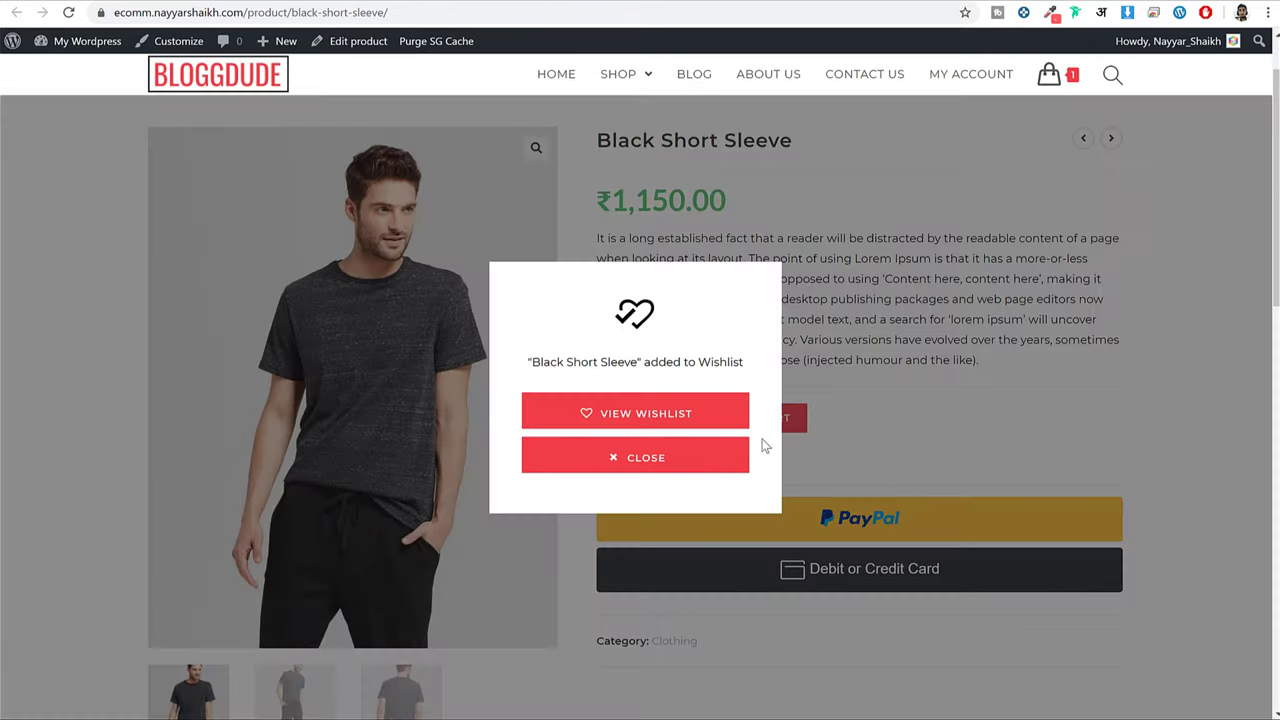
{"action": "triple_click", "coordinate": [585, 357]}
{"action": "left_click", "coordinate": [749, 368]}
{"action": "left_click", "coordinate": [668, 428]}
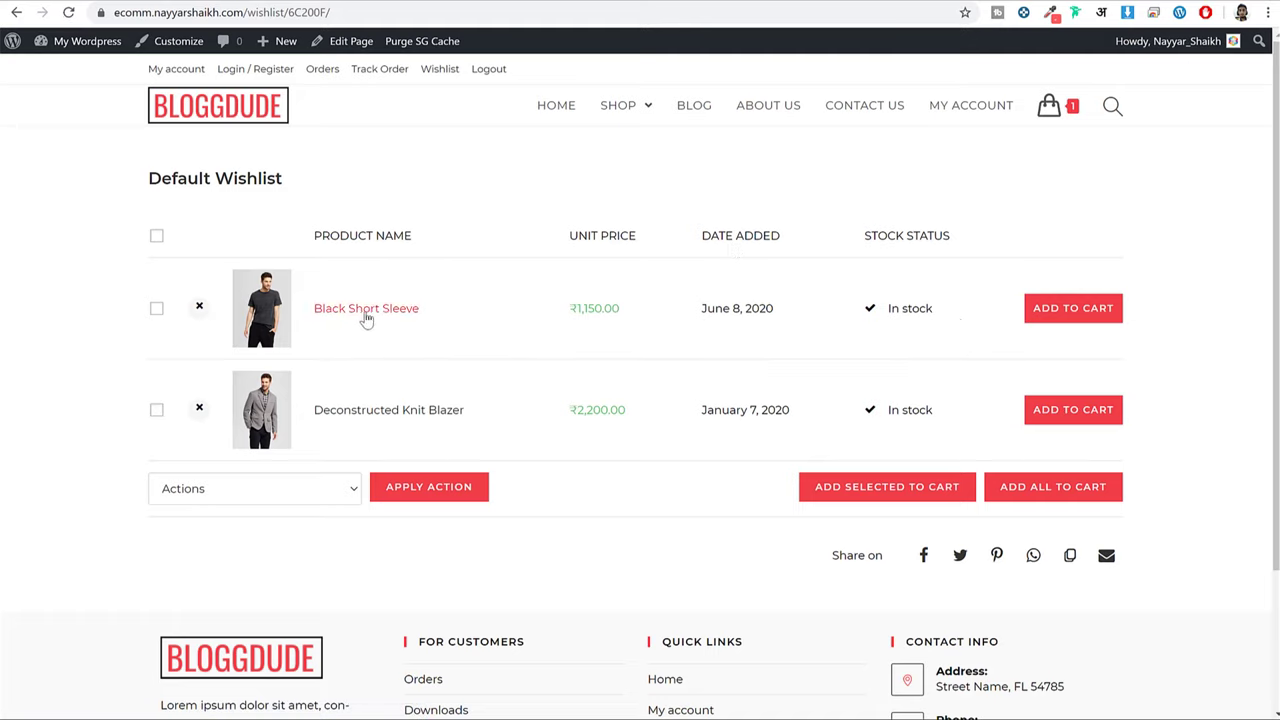
Point out Black Short Sleeve's unit price, June 8, 2020 date added and In stock status.
{"action": "left_click_drag", "start_coordinate": [560, 309], "coordinate": [677, 309]}
{"action": "left_click", "coordinate": [740, 308]}
{"action": "left_click_drag", "start_coordinate": [790, 307], "coordinate": [670, 326]}
{"action": "left_click", "coordinate": [940, 307]}
{"action": "left_click_drag", "start_coordinate": [940, 309], "coordinate": [882, 315]}
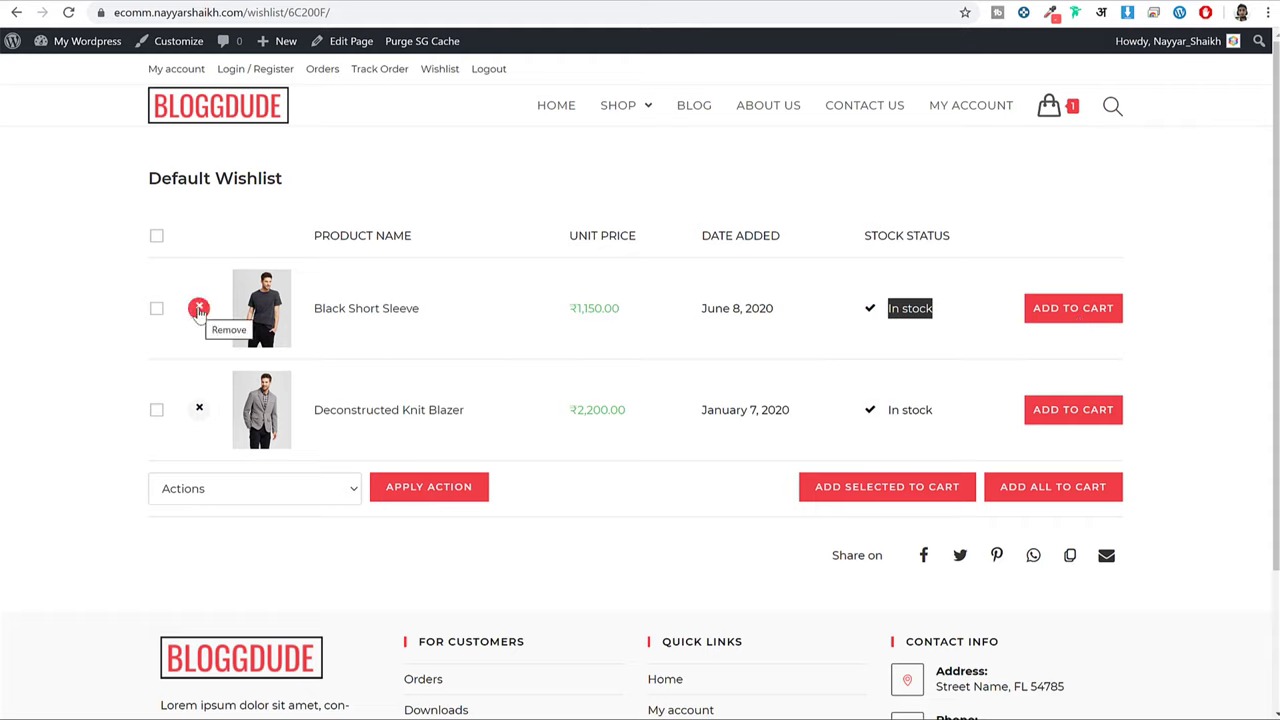
Remove Deconstructed Knit Blazer from the wishlist and open the Black Short Sleeve product.
{"action": "left_click", "coordinate": [198, 411]}
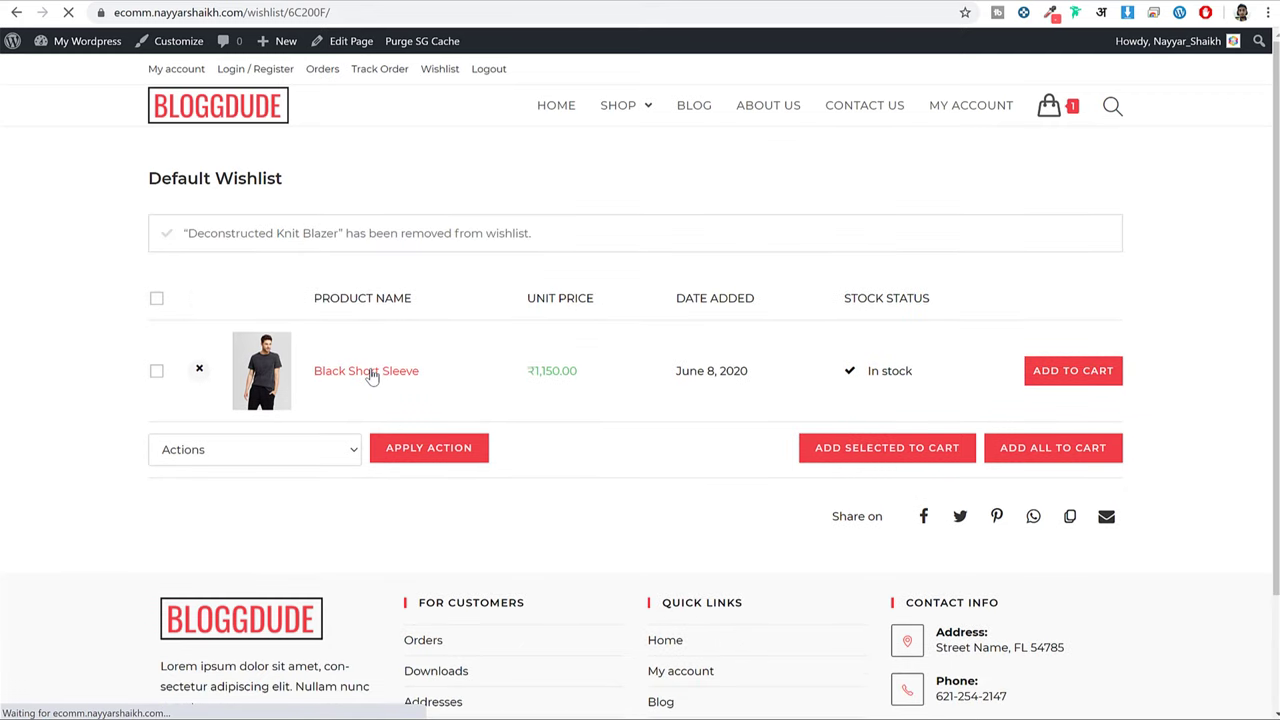
{"action": "left_click", "coordinate": [371, 375]}
{"action": "scroll", "coordinate": [935, 372], "scroll_direction": "down", "scroll_amount": 2}
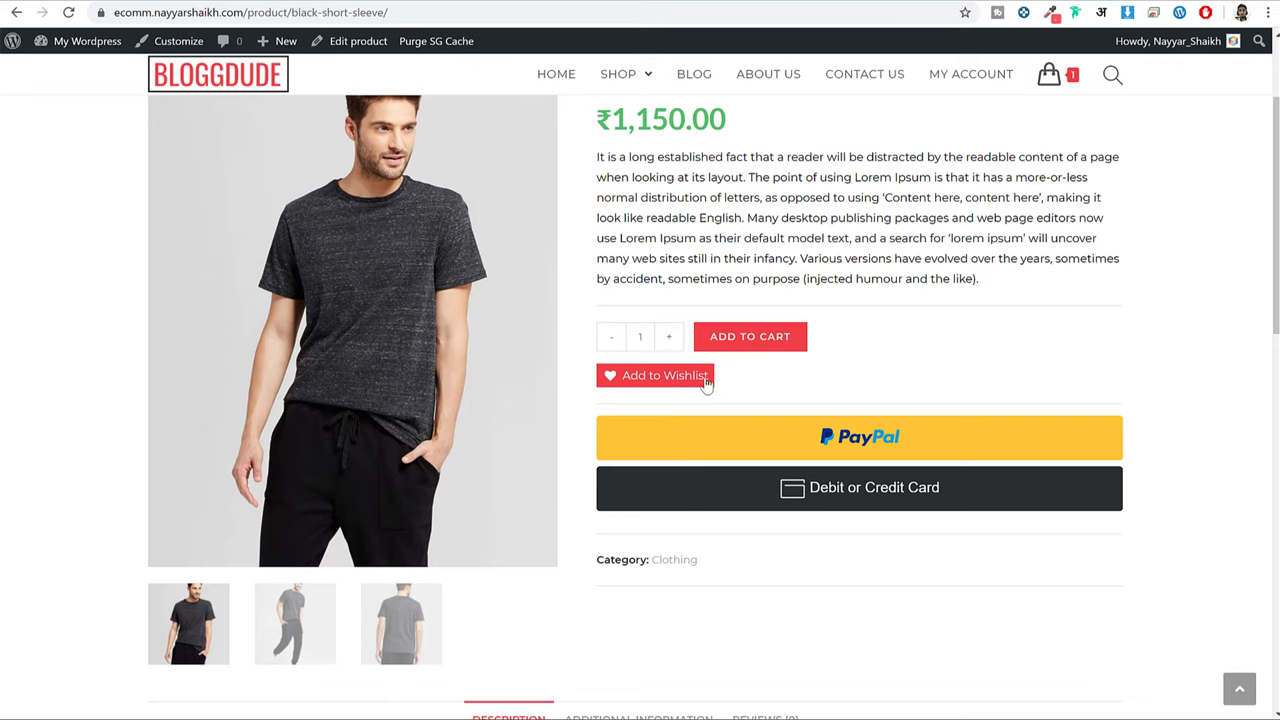
Return to the store home page with the Man Shirts banner showing.
{"action": "scroll", "coordinate": [785, 383], "scroll_direction": "up", "scroll_amount": 3}
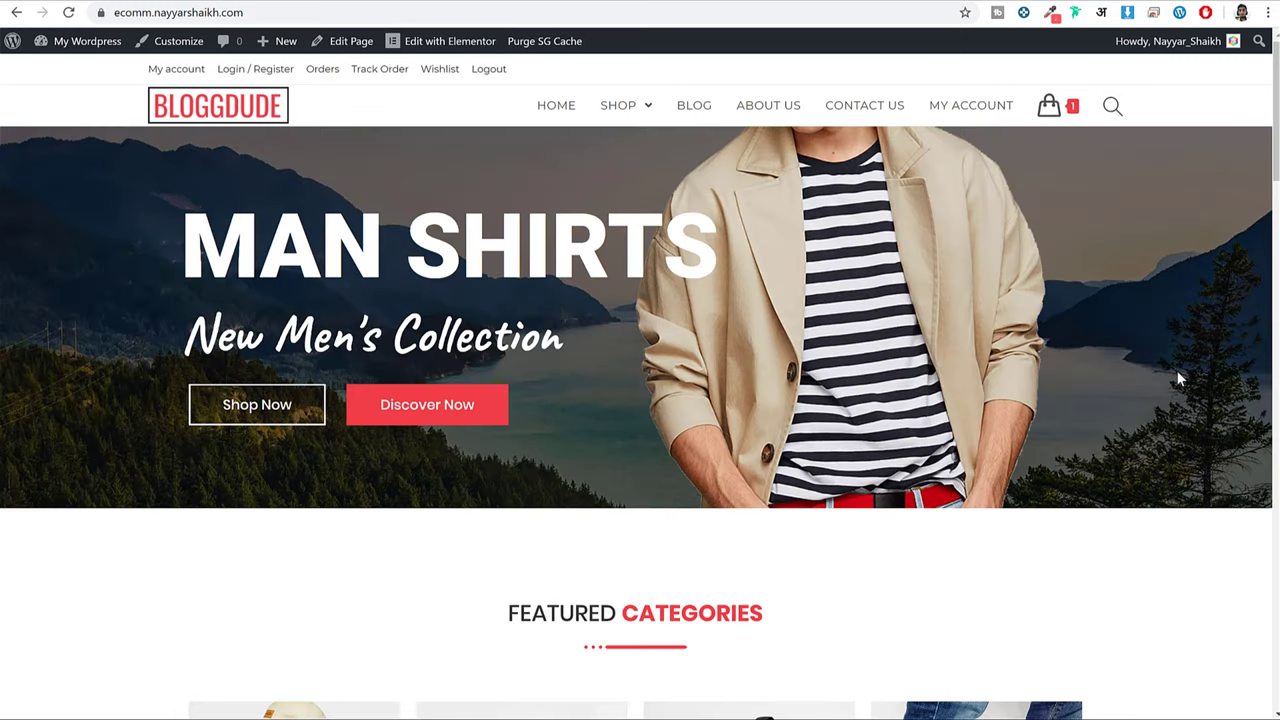
{"action": "scroll", "coordinate": [1177, 378], "scroll_direction": "down", "scroll_amount": 15}
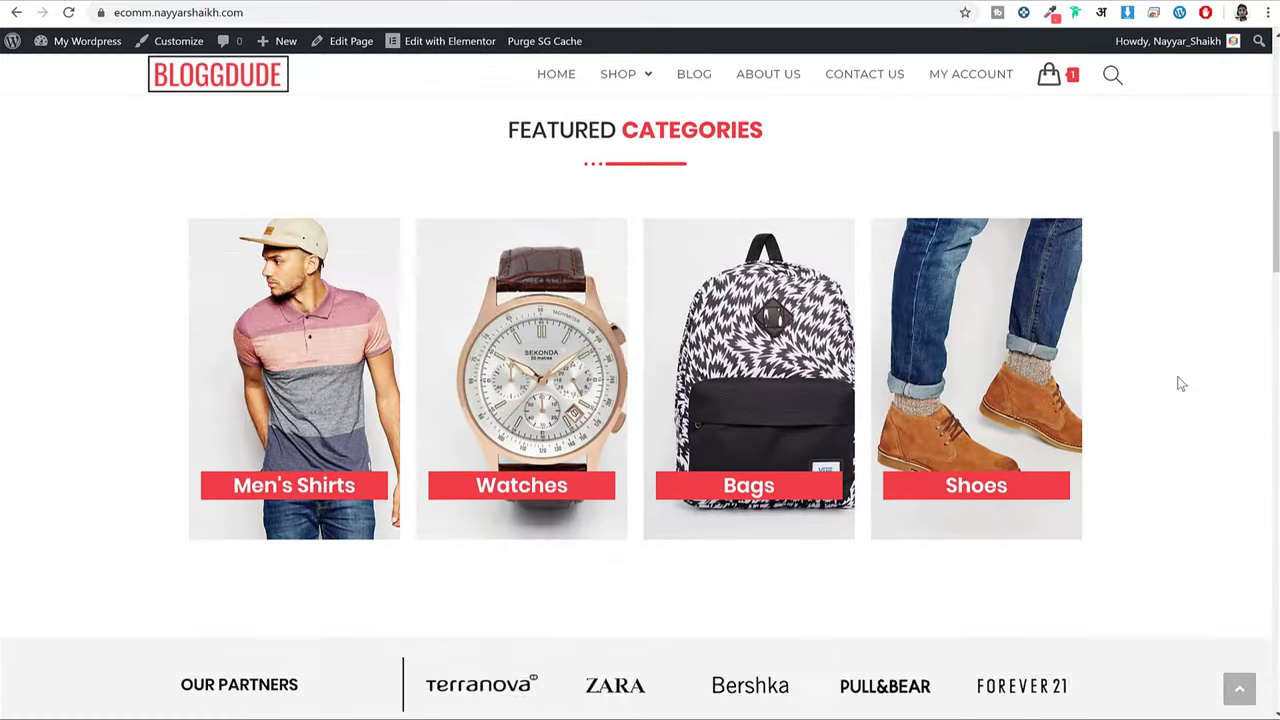
{"action": "scroll", "coordinate": [1180, 384], "scroll_direction": "up", "scroll_amount": 15}
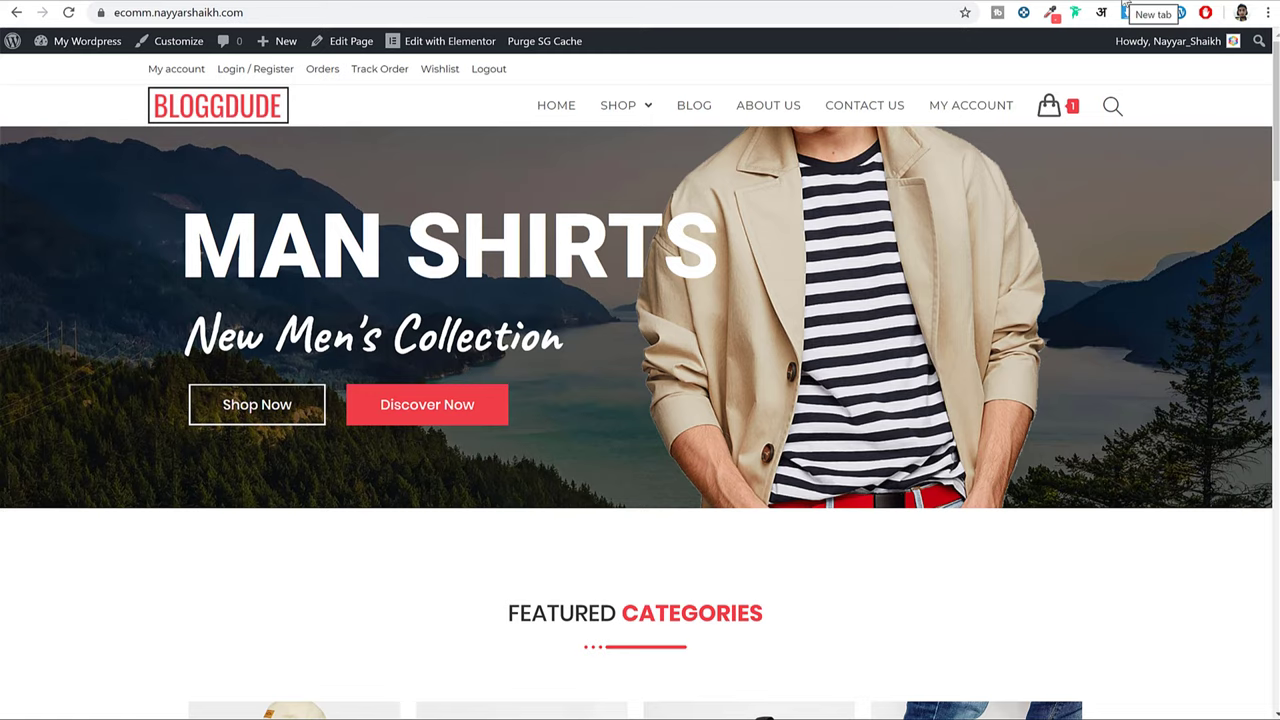
{"action": "key", "text": "ctrl+t"}
{"action": "type", "text": "y"}
{"action": "key", "text": "Return"}
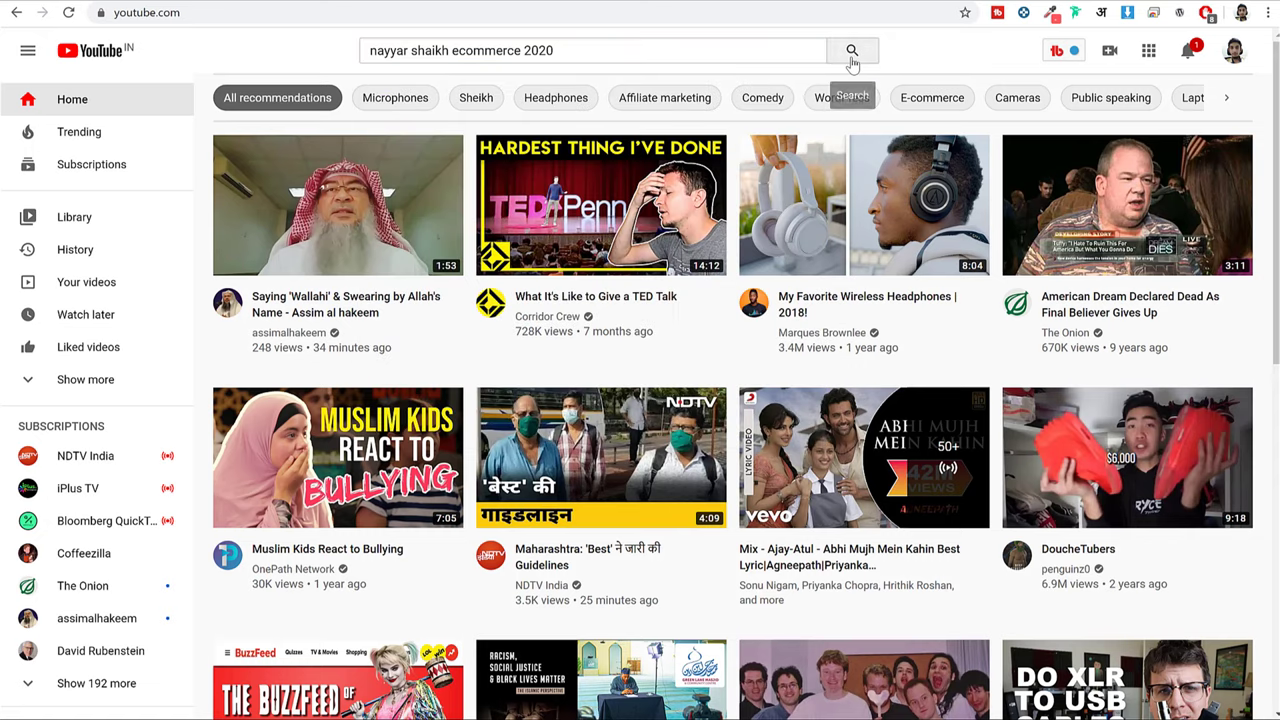
{"action": "left_click", "coordinate": [851, 58]}
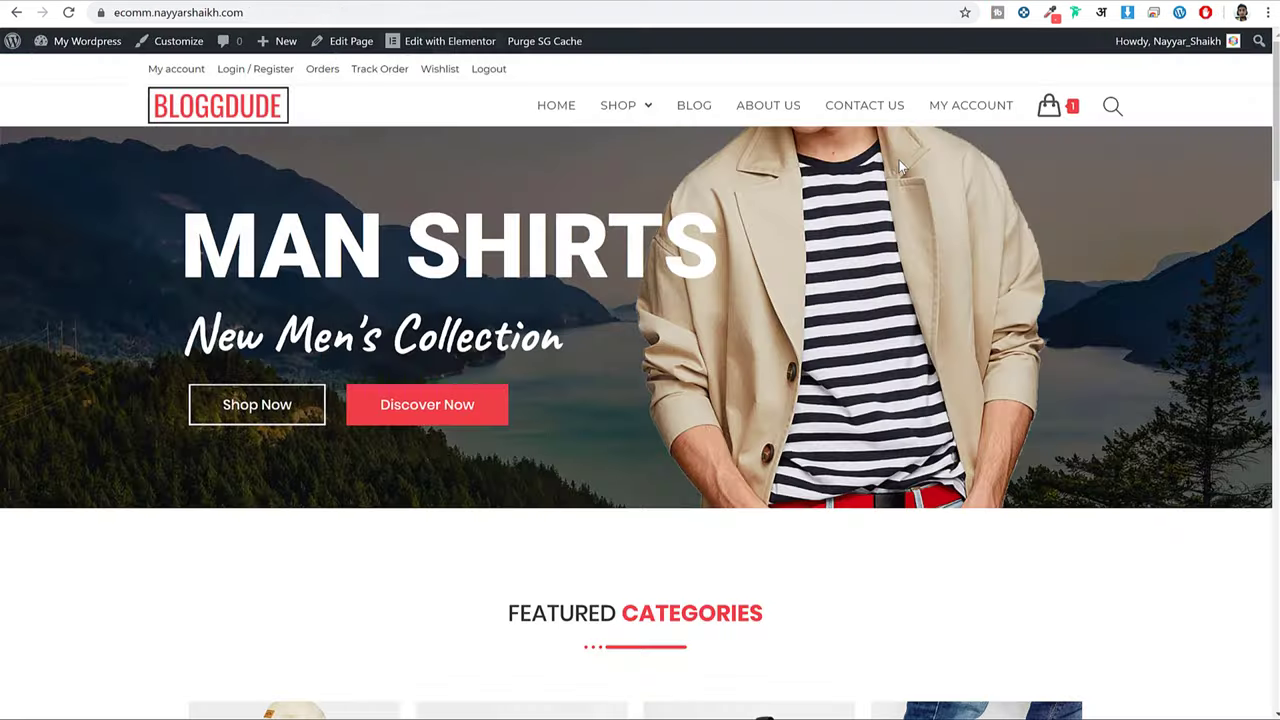
{"action": "scroll", "coordinate": [1052, 330], "scroll_direction": "down", "scroll_amount": 7}
{"action": "scroll", "coordinate": [1055, 340], "scroll_direction": "down", "scroll_amount": 8}
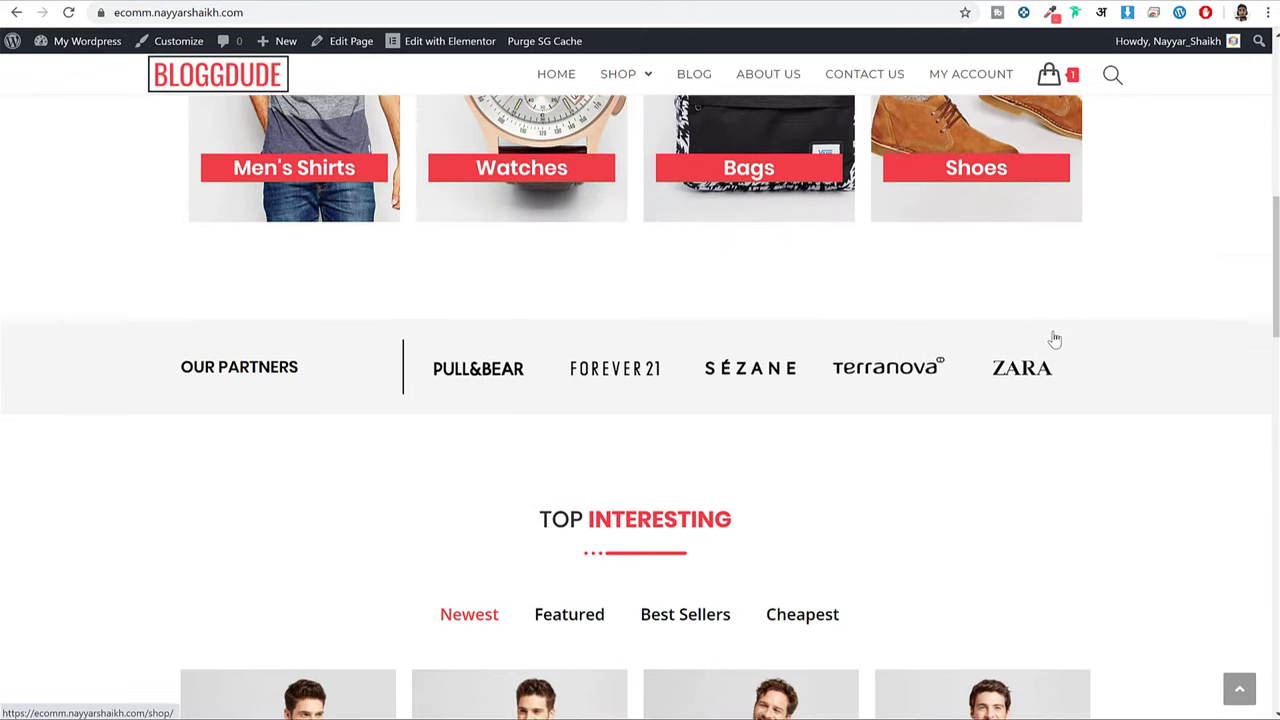
{"action": "scroll", "coordinate": [1199, 312], "scroll_direction": "down", "scroll_amount": 10}
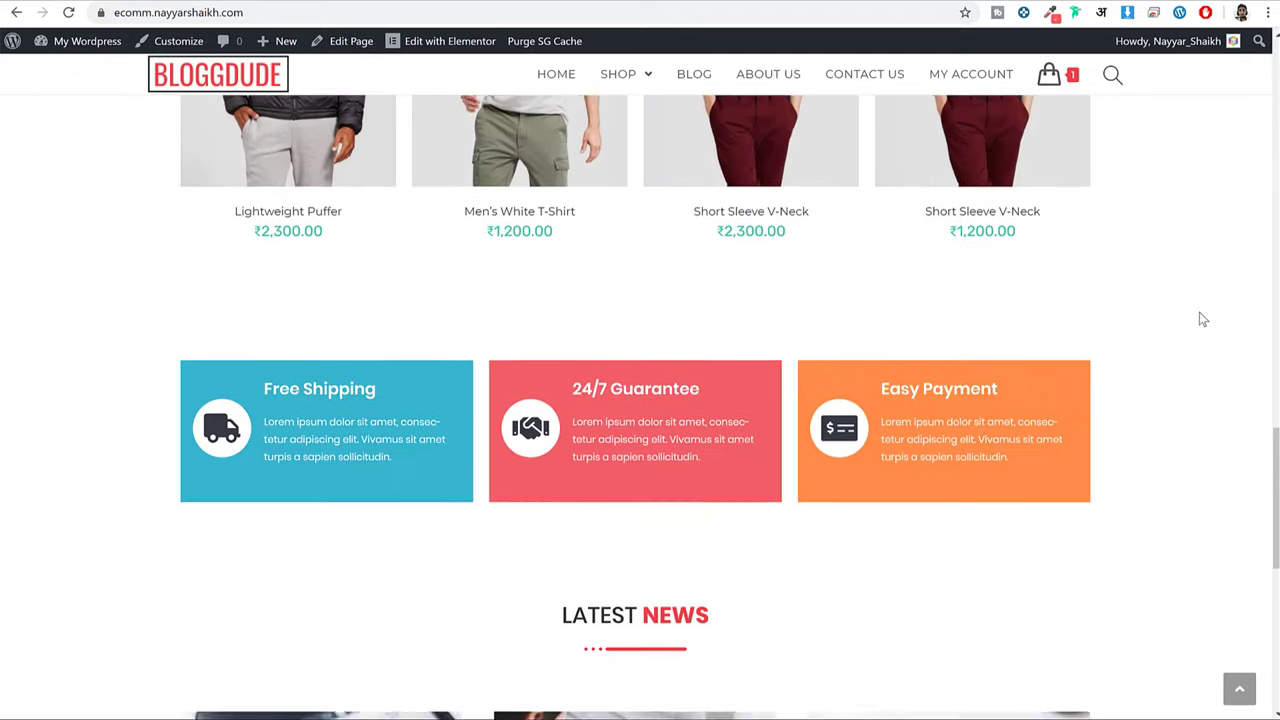
{"action": "scroll", "coordinate": [1199, 312], "scroll_direction": "up", "scroll_amount": 10}
{"action": "scroll", "coordinate": [1199, 312], "scroll_direction": "up", "scroll_amount": 12}
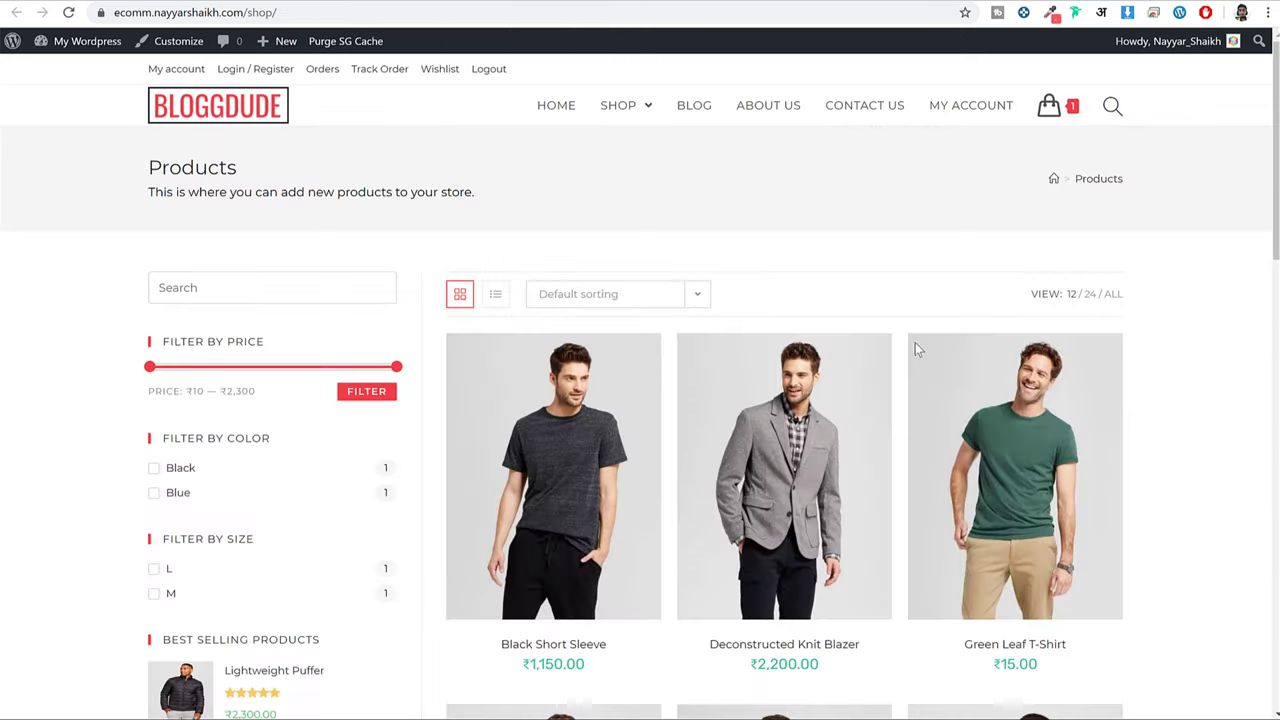
Browse the shop listing and point out the price filter heading.
{"action": "scroll", "coordinate": [915, 342], "scroll_direction": "down", "scroll_amount": 5}
{"action": "scroll", "coordinate": [1123, 368], "scroll_direction": "up", "scroll_amount": 5}
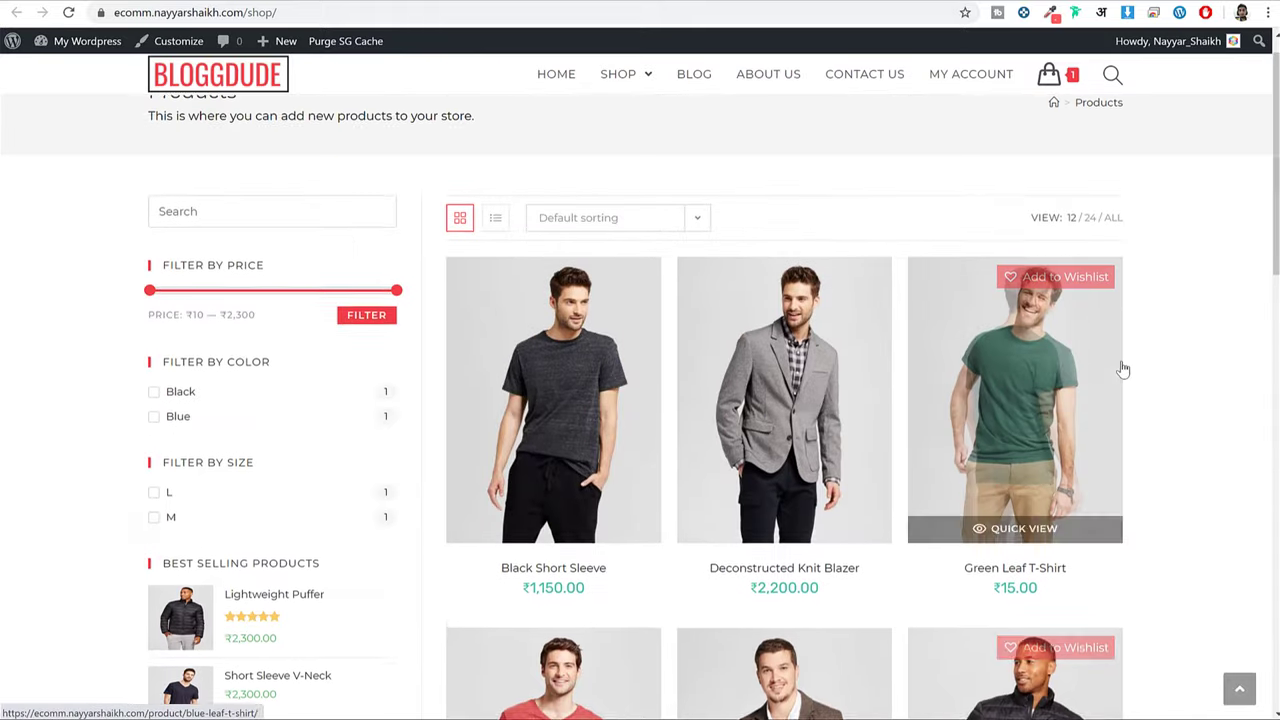
{"action": "scroll", "coordinate": [1123, 368], "scroll_direction": "up", "scroll_amount": 1}
{"action": "left_click_drag", "start_coordinate": [167, 341], "coordinate": [282, 352]}
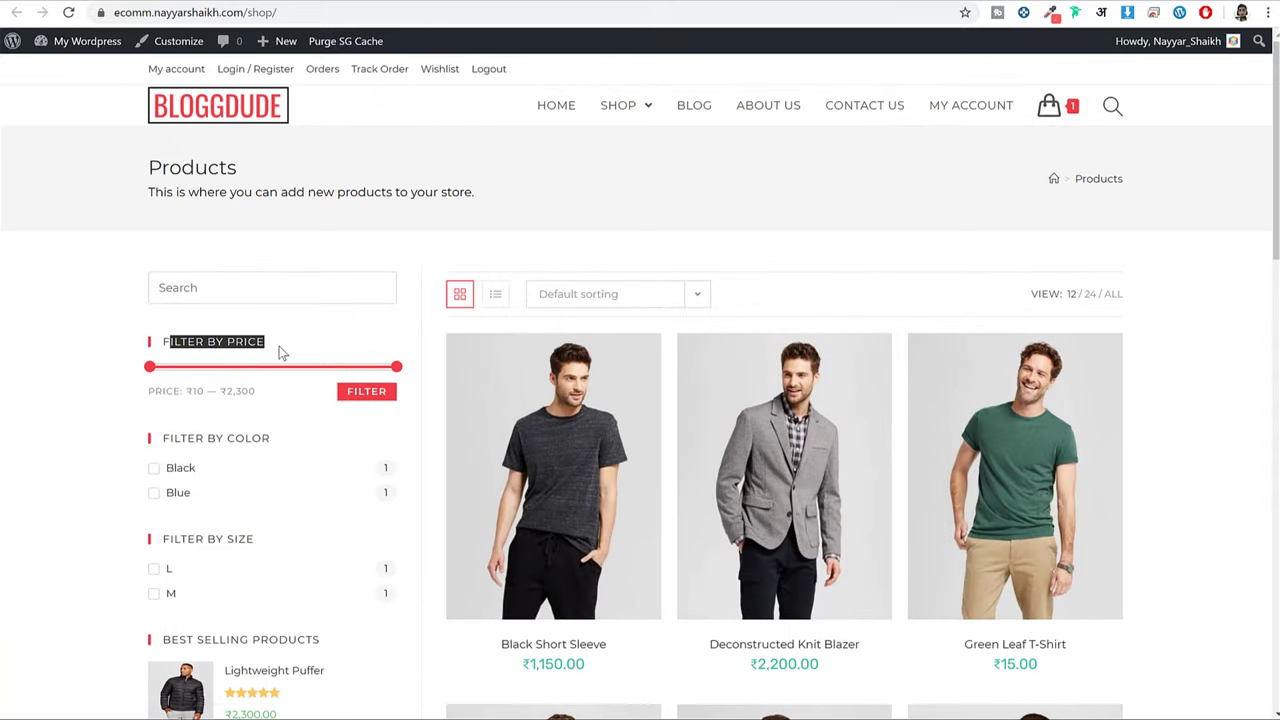
{"action": "scroll", "coordinate": [297, 365], "scroll_direction": "down", "scroll_amount": 5}
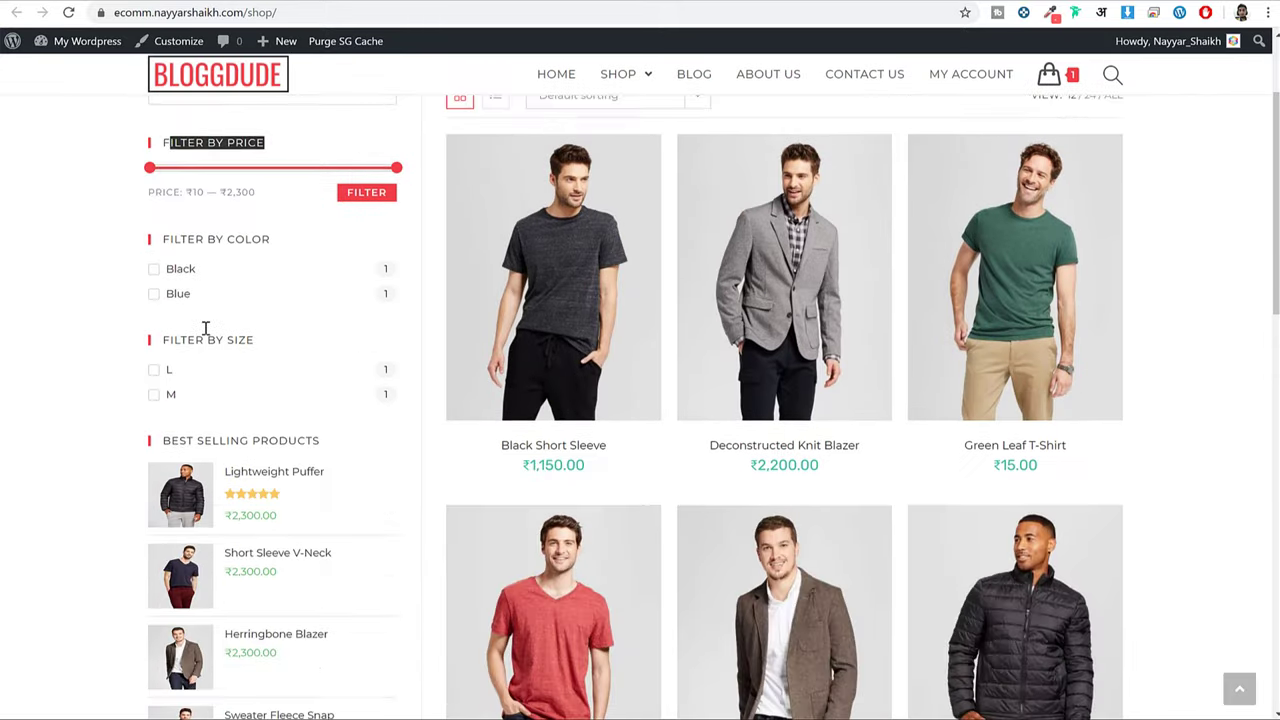
{"action": "scroll", "coordinate": [315, 310], "scroll_direction": "up", "scroll_amount": 6}
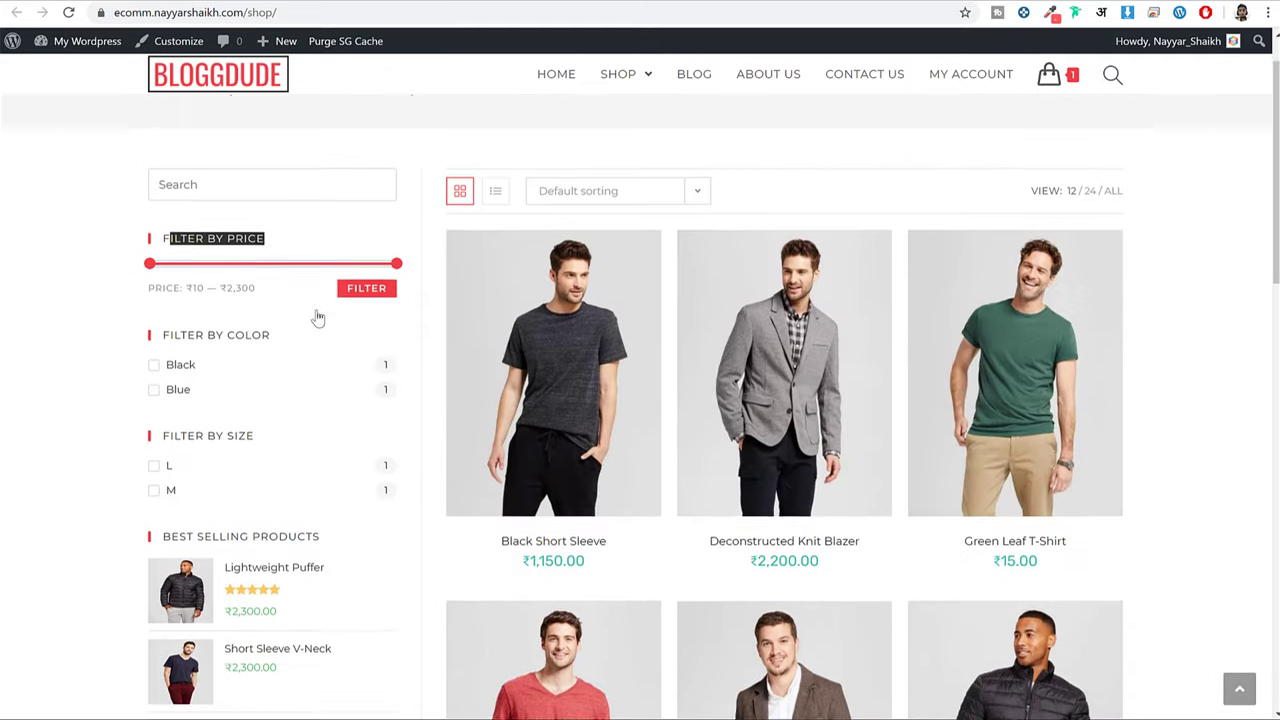
Open Black Short Sleeve and scroll to its Add to Cart, Wishlist and PayPal buttons.
{"action": "left_click", "coordinate": [557, 514]}
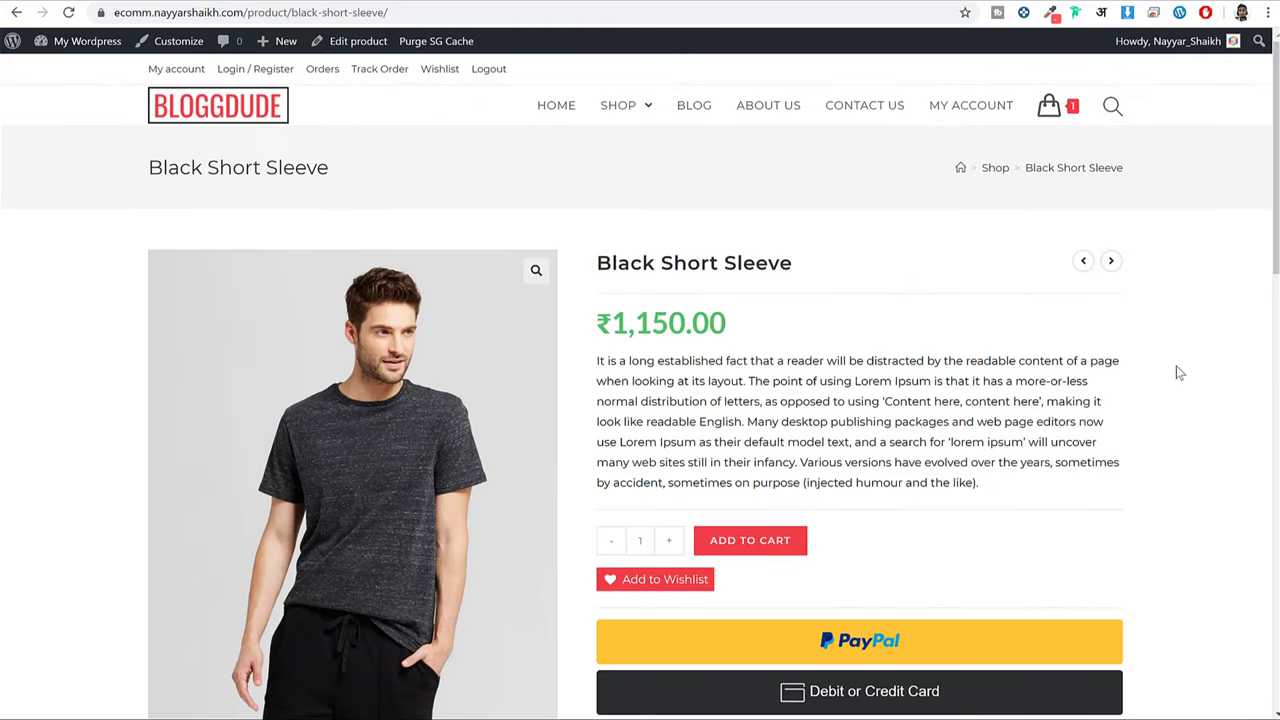
{"action": "scroll", "coordinate": [1177, 367], "scroll_direction": "down", "scroll_amount": 10}
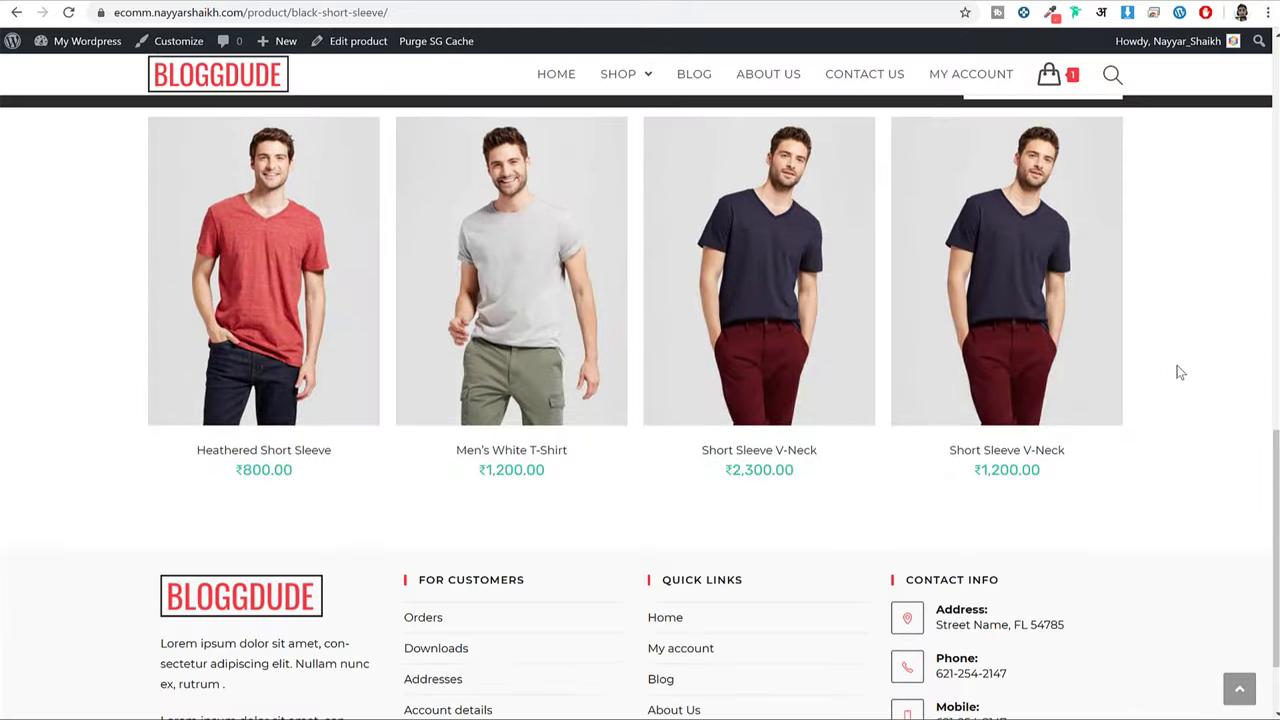
{"action": "scroll", "coordinate": [1177, 370], "scroll_direction": "up", "scroll_amount": 2}
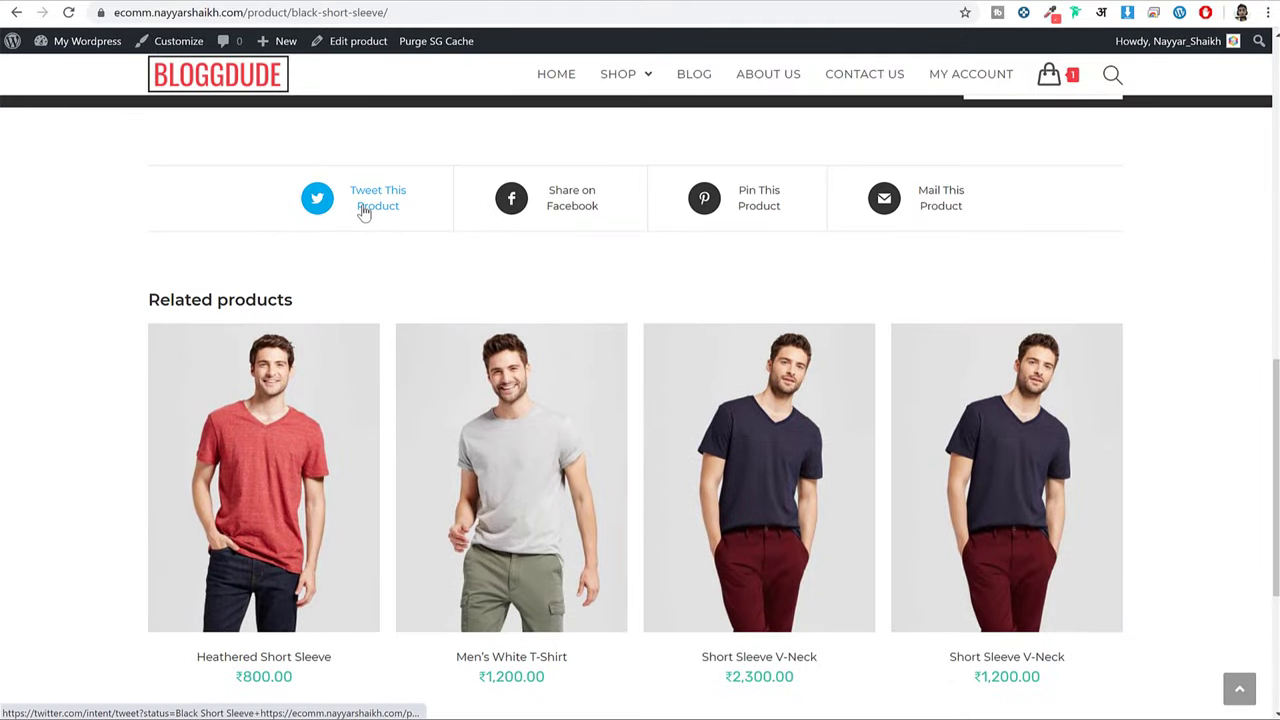
{"action": "scroll", "coordinate": [600, 237], "scroll_direction": "down", "scroll_amount": 2}
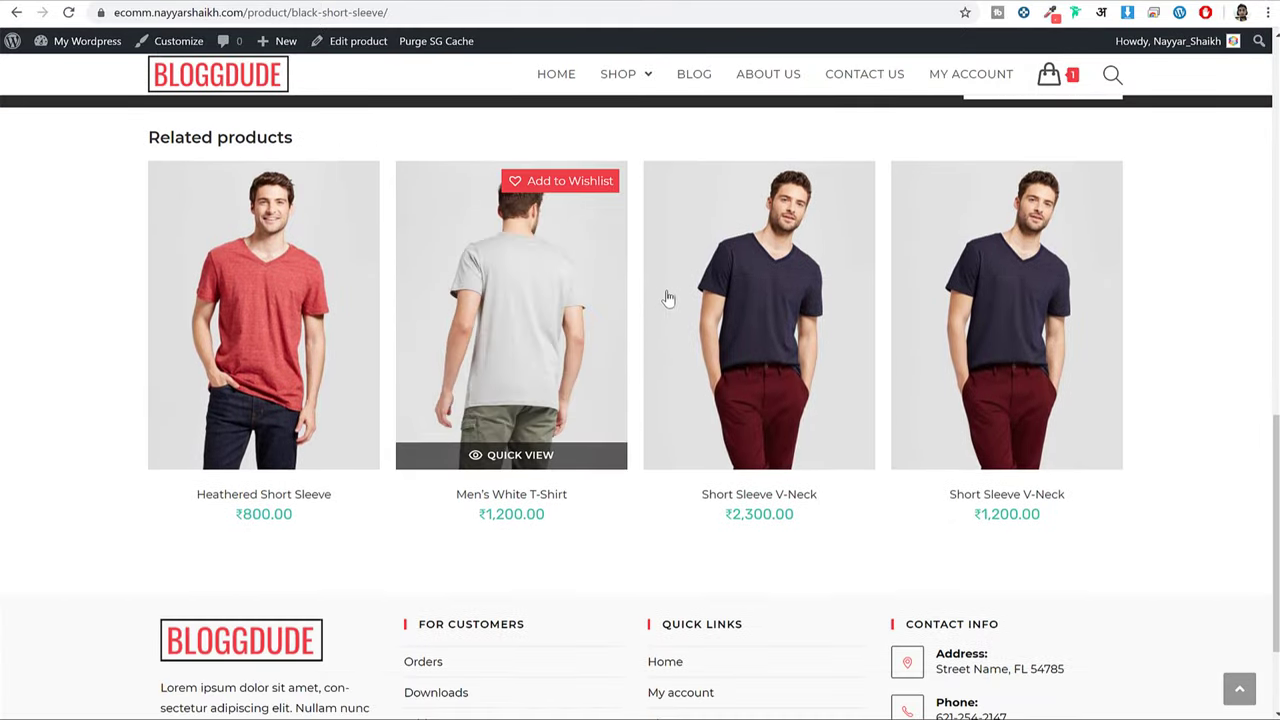
{"action": "scroll", "coordinate": [1111, 317], "scroll_direction": "up", "scroll_amount": 4}
{"action": "scroll", "coordinate": [523, 337], "scroll_direction": "down", "scroll_amount": 4}
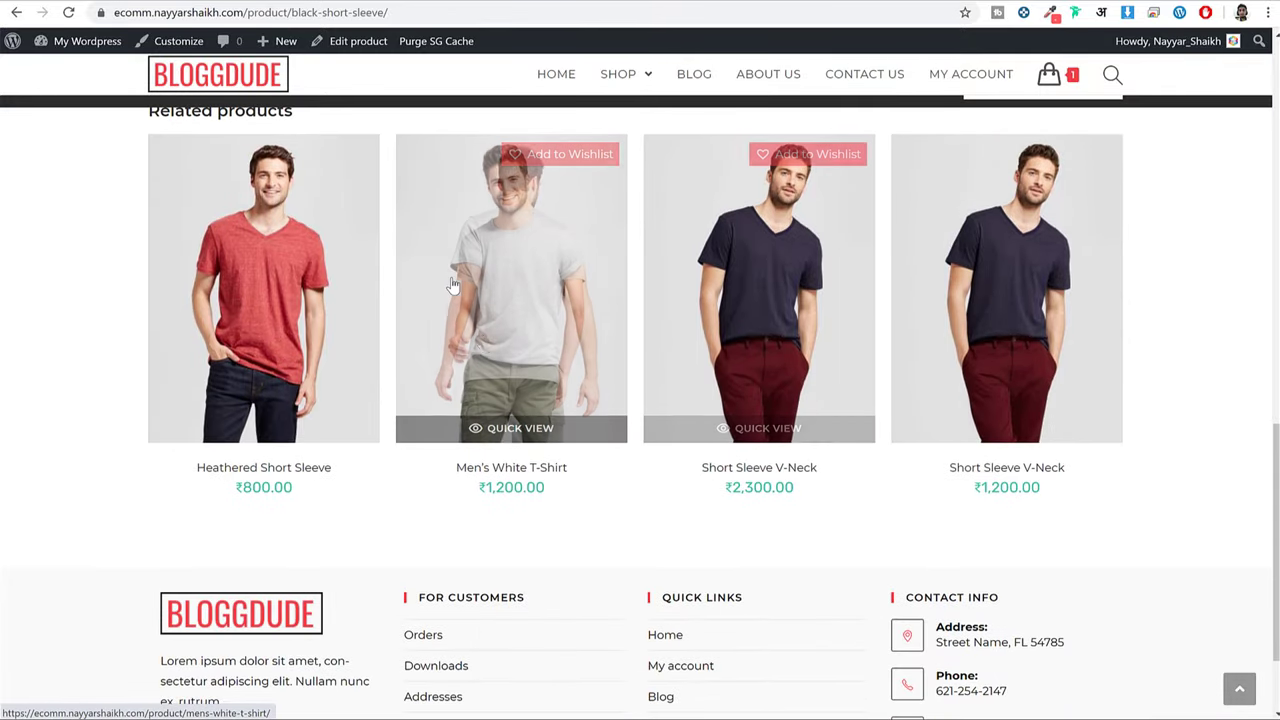
Quick-preview the related Men's White T-Shirt, then close the preview.
{"action": "left_click", "coordinate": [510, 430]}
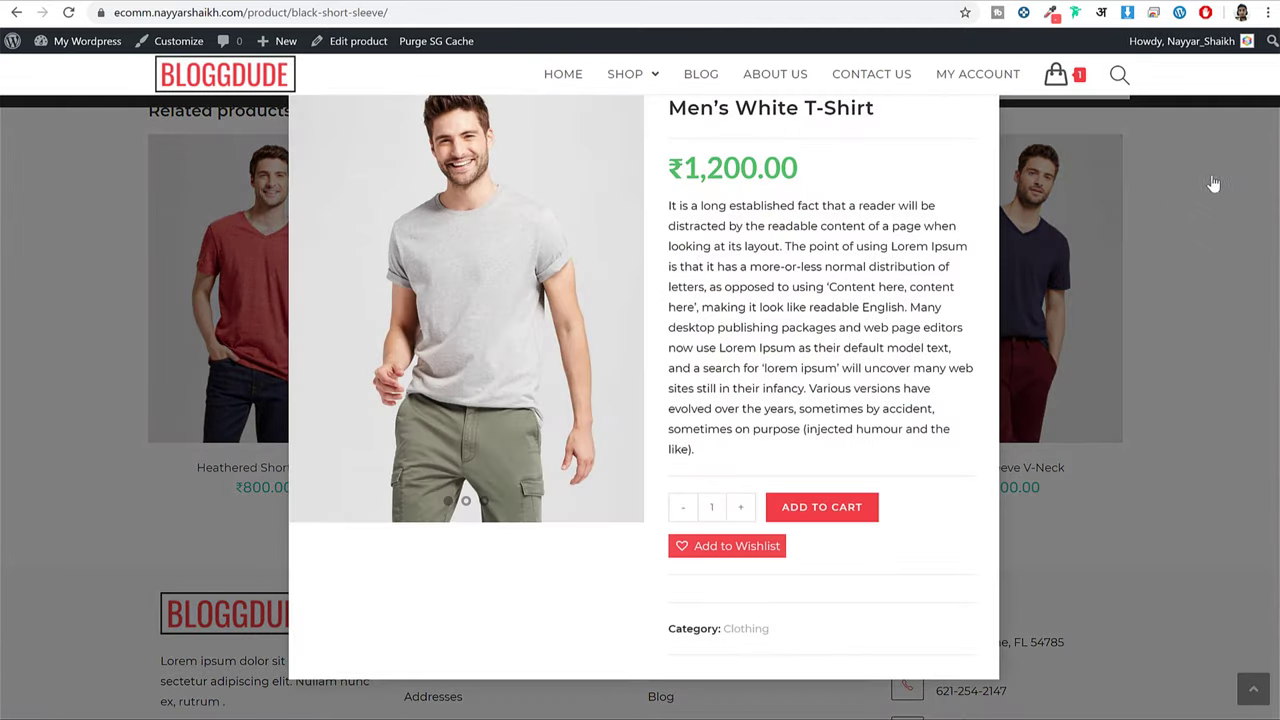
{"action": "left_click", "coordinate": [1212, 184]}
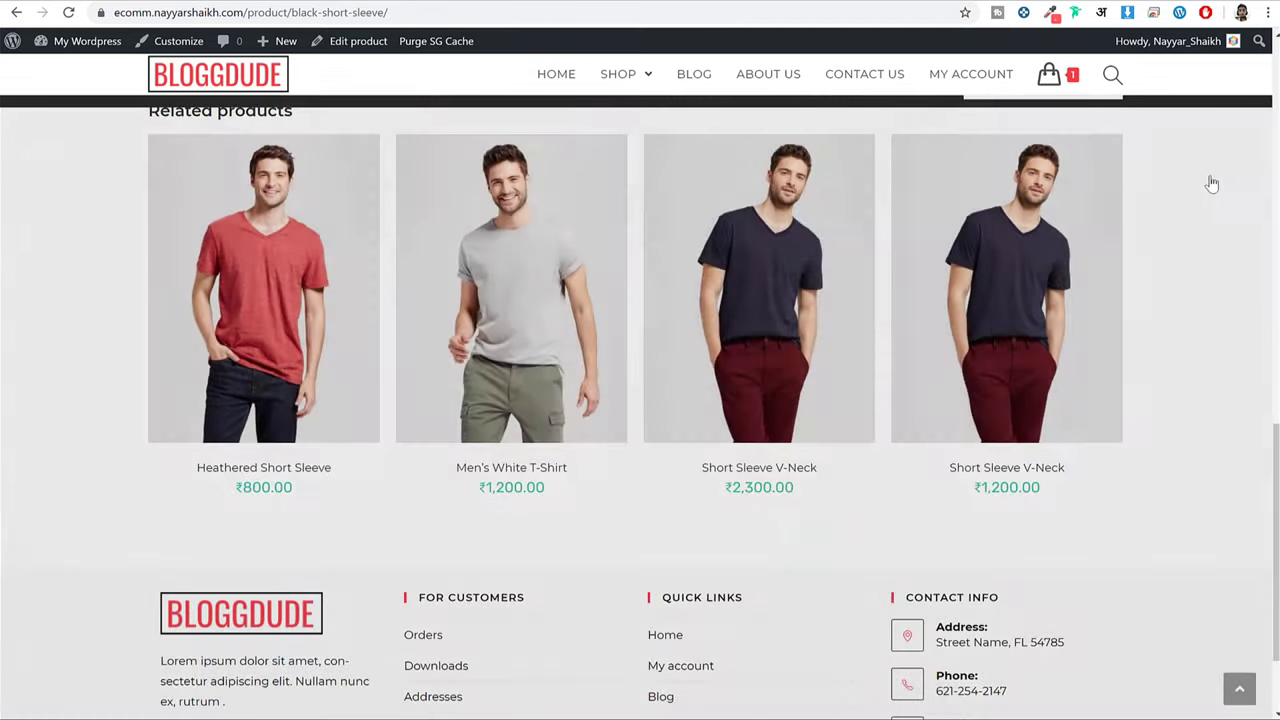
{"action": "scroll", "coordinate": [1192, 256], "scroll_direction": "up", "scroll_amount": 15}
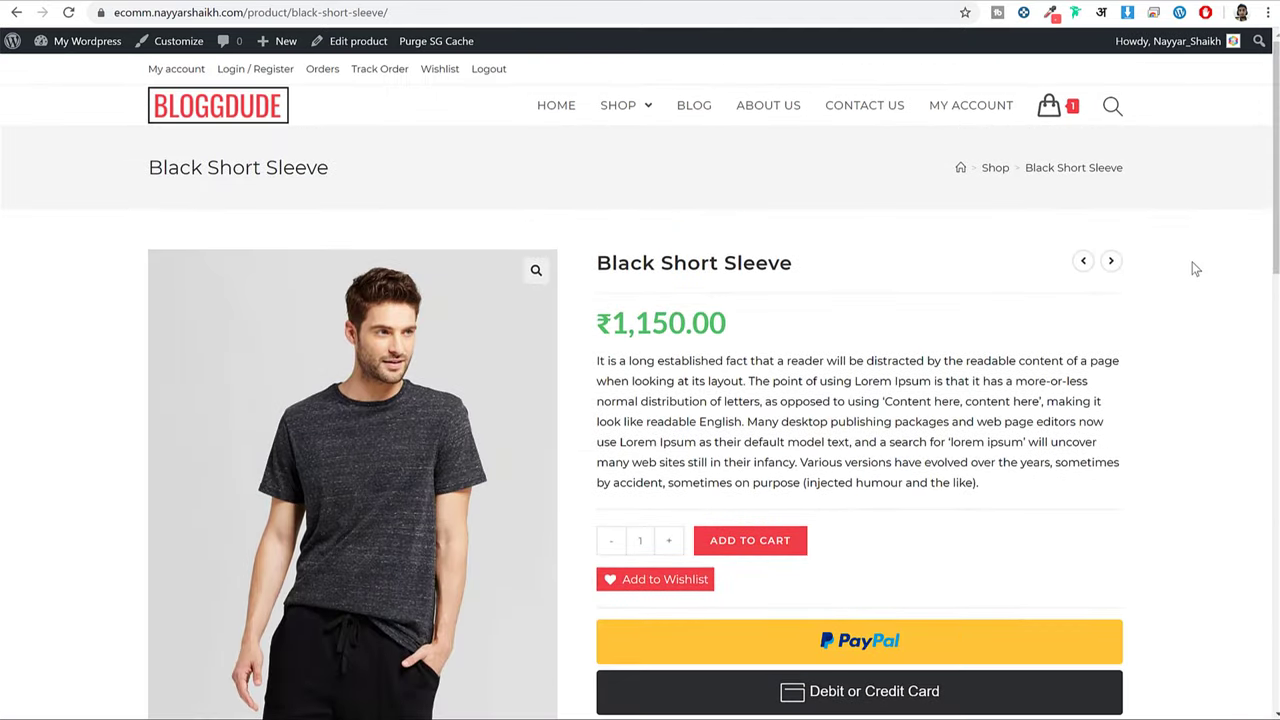
{"action": "scroll", "coordinate": [1195, 268], "scroll_direction": "down", "scroll_amount": 2}
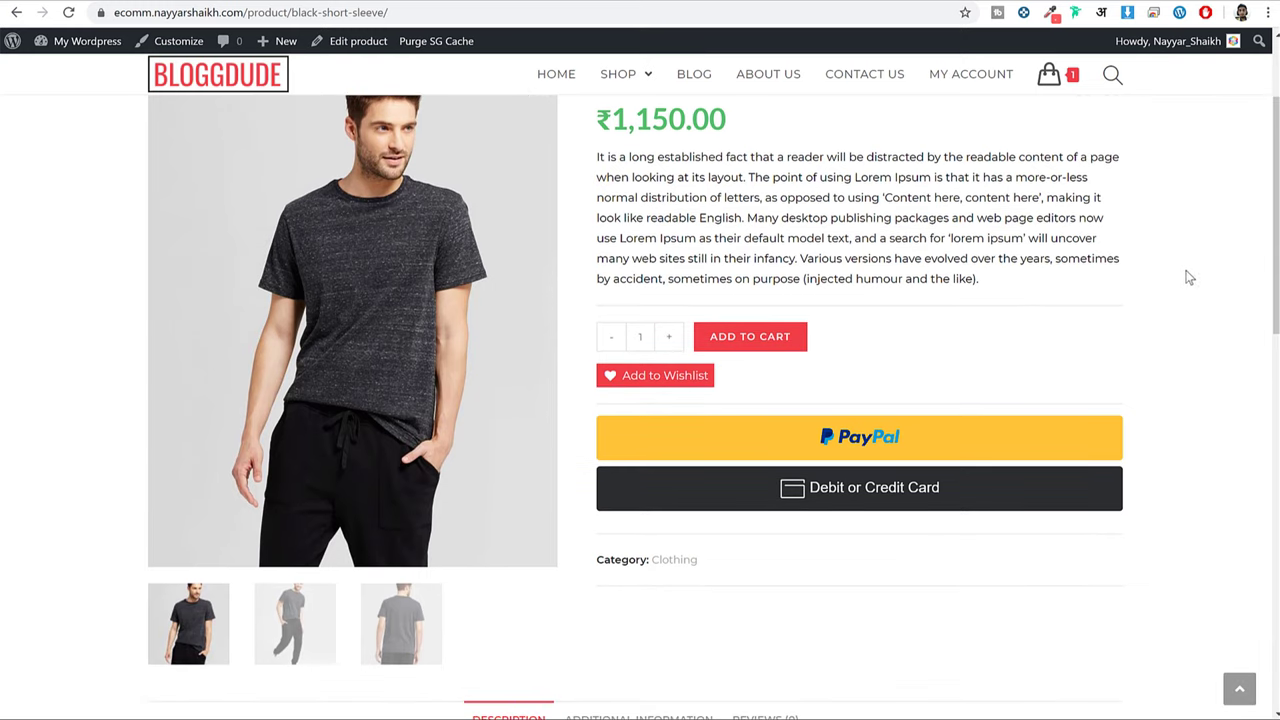
Reveal the Debit or Credit Card payment form and scroll through its billing fields.
{"action": "left_click", "coordinate": [832, 491]}
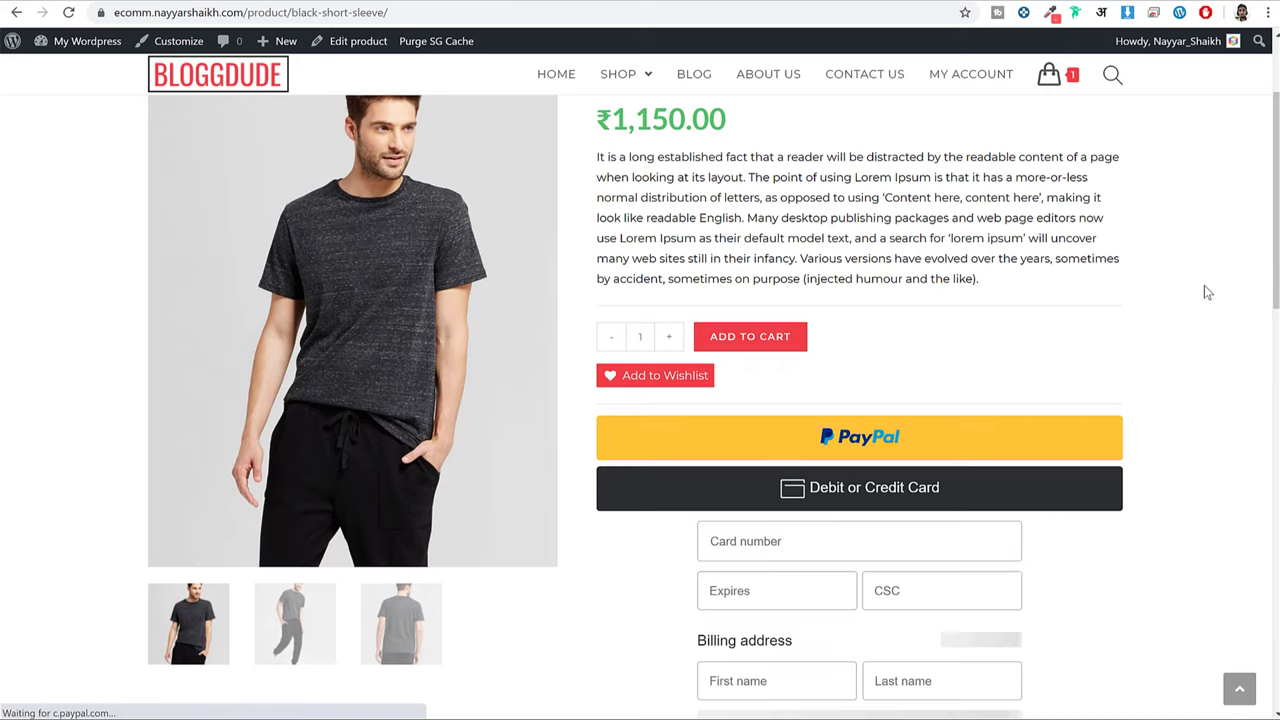
{"action": "scroll", "coordinate": [1200, 300], "scroll_direction": "down", "scroll_amount": 5}
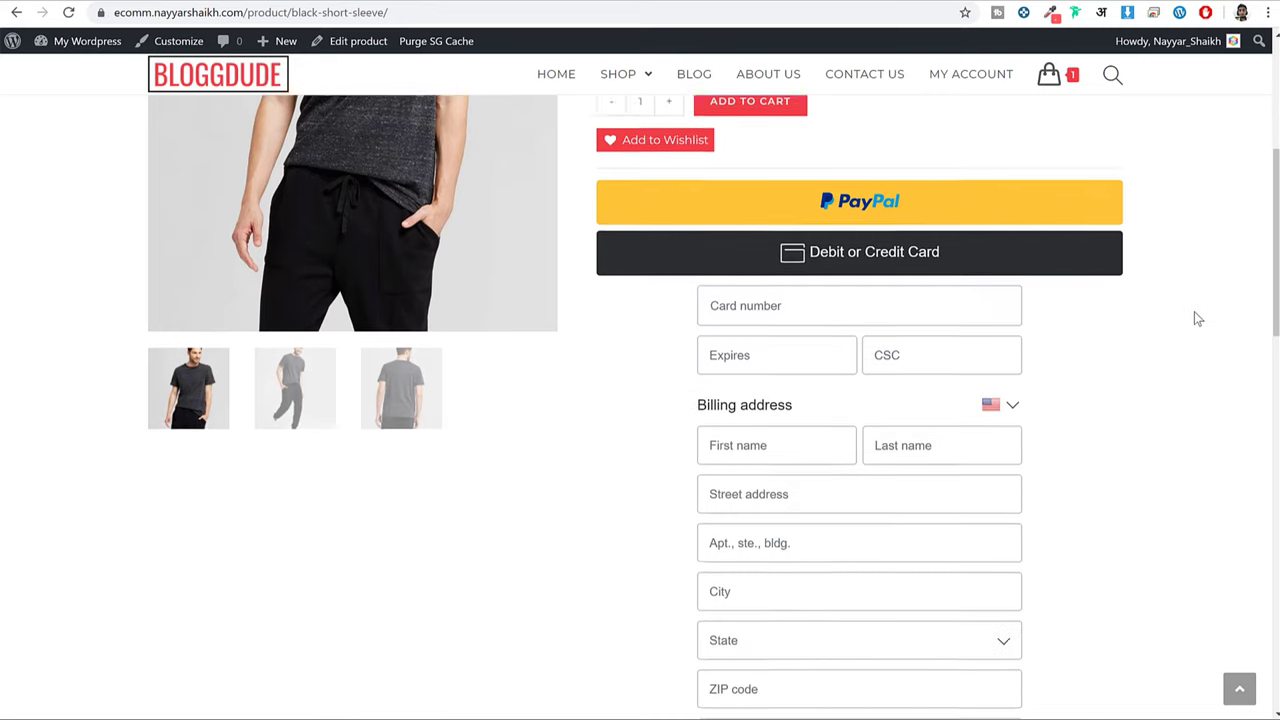
{"action": "scroll", "coordinate": [931, 260], "scroll_direction": "up", "scroll_amount": 1}
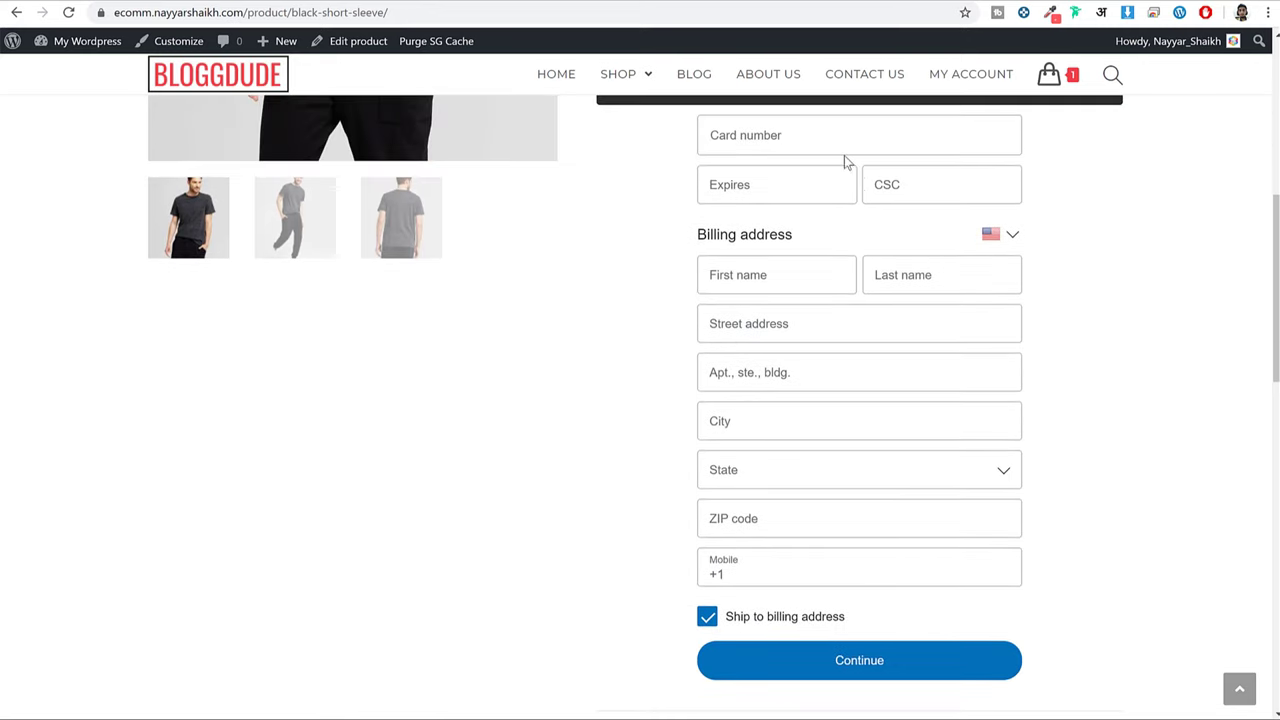
{"action": "scroll", "coordinate": [1040, 355], "scroll_direction": "up", "scroll_amount": 5}
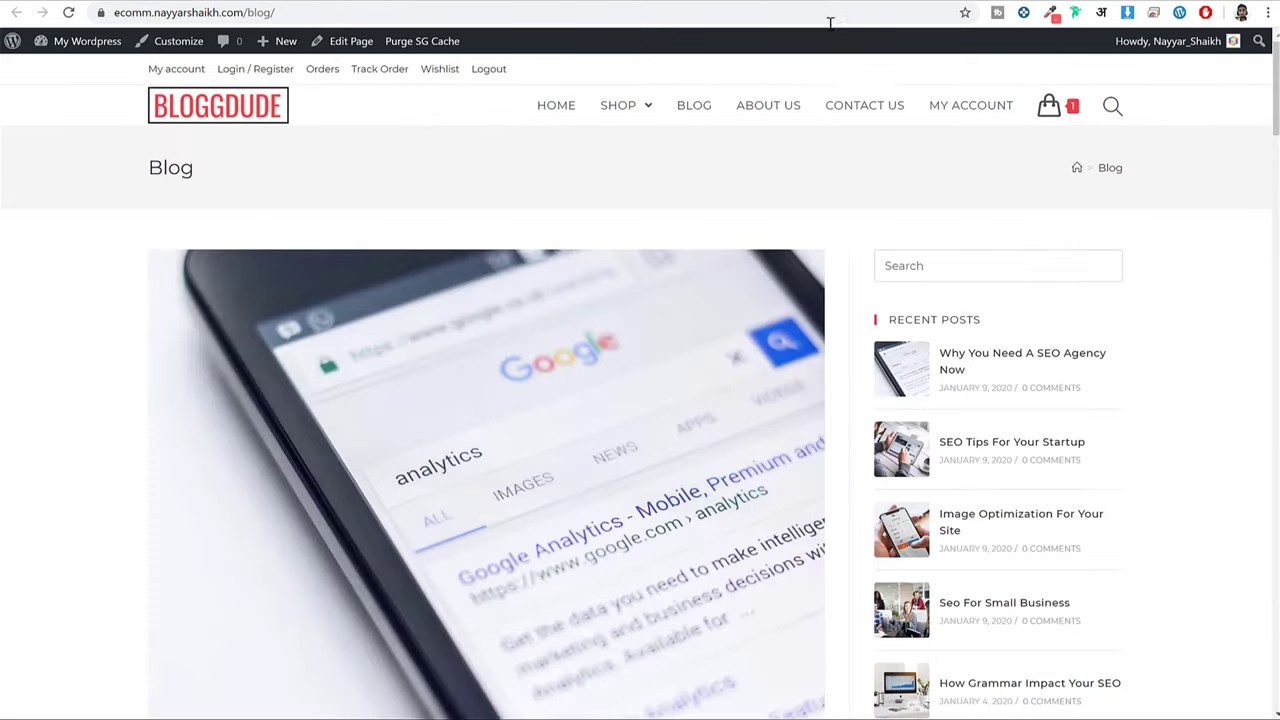
Open My account Orders, showing one Processing order from January 9, 2020 for ₹76.50.
{"action": "scroll", "coordinate": [1166, 390], "scroll_direction": "down", "scroll_amount": 15}
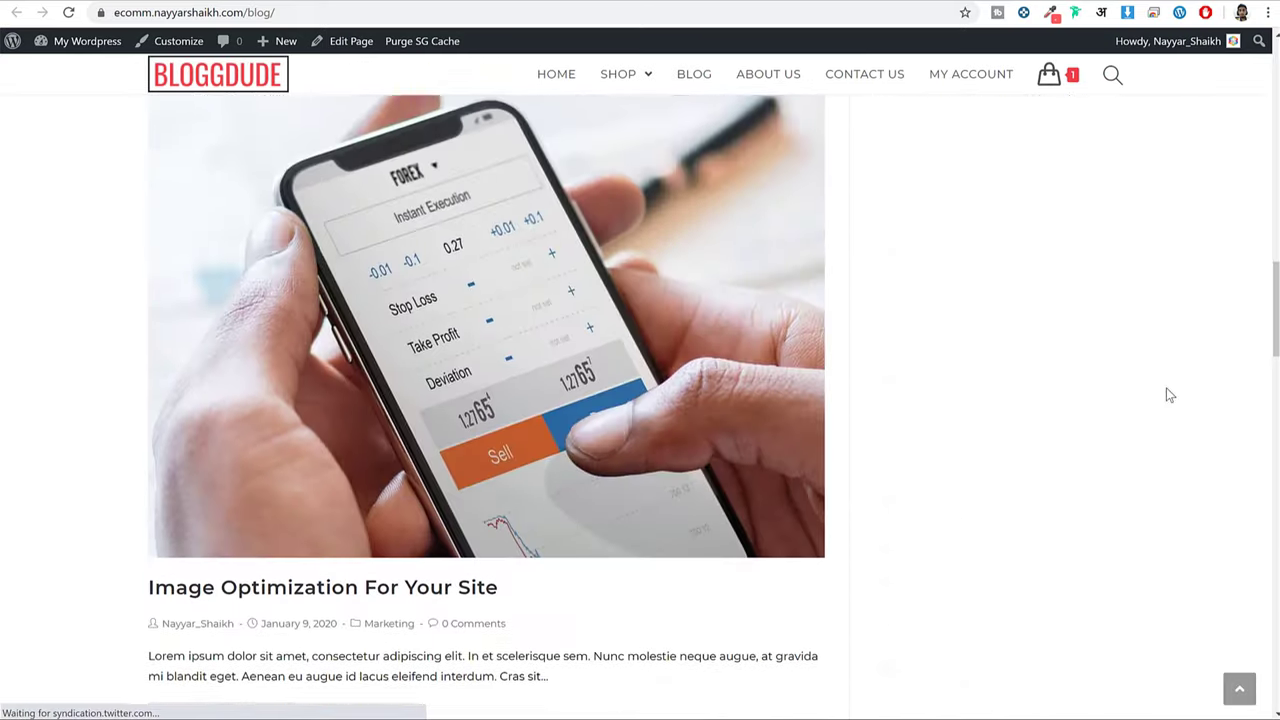
{"action": "scroll", "coordinate": [1166, 390], "scroll_direction": "up", "scroll_amount": 10}
{"action": "scroll", "coordinate": [1170, 397], "scroll_direction": "up", "scroll_amount": 8}
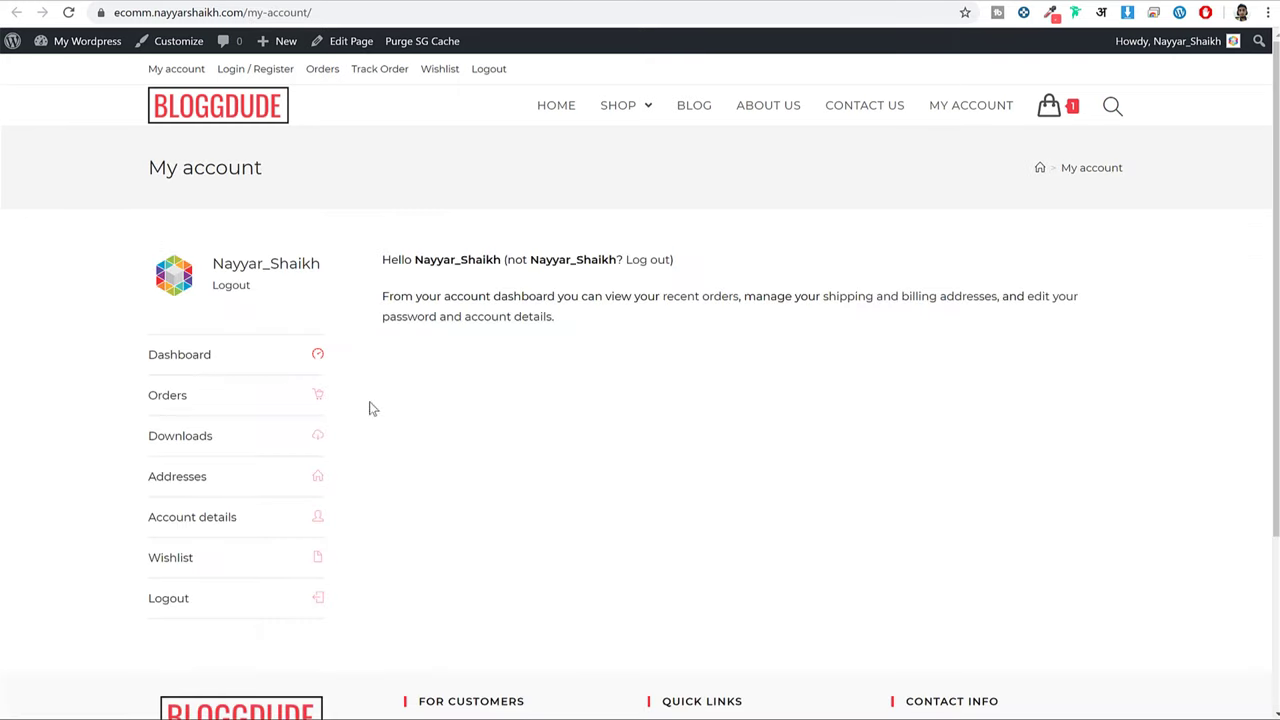
{"action": "left_click", "coordinate": [233, 397]}
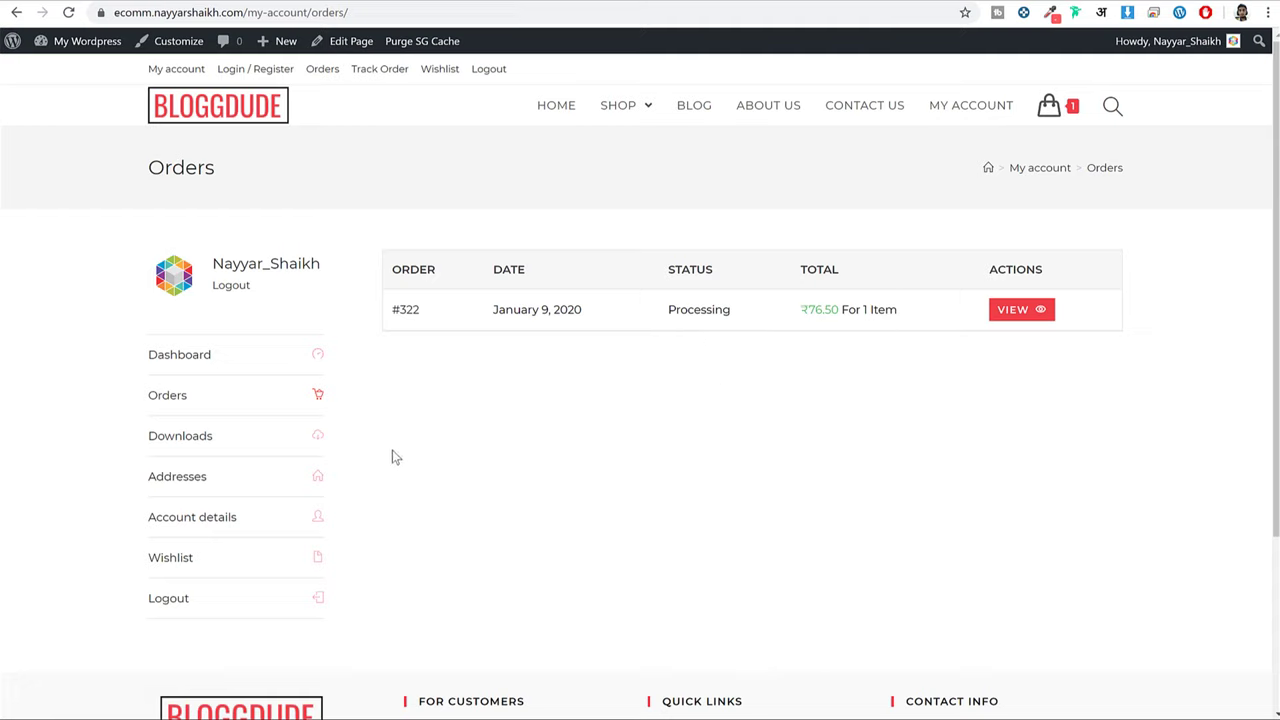
Open the cart and point out the Black Short Sleeve line item.
{"action": "left_click", "coordinate": [1049, 105]}
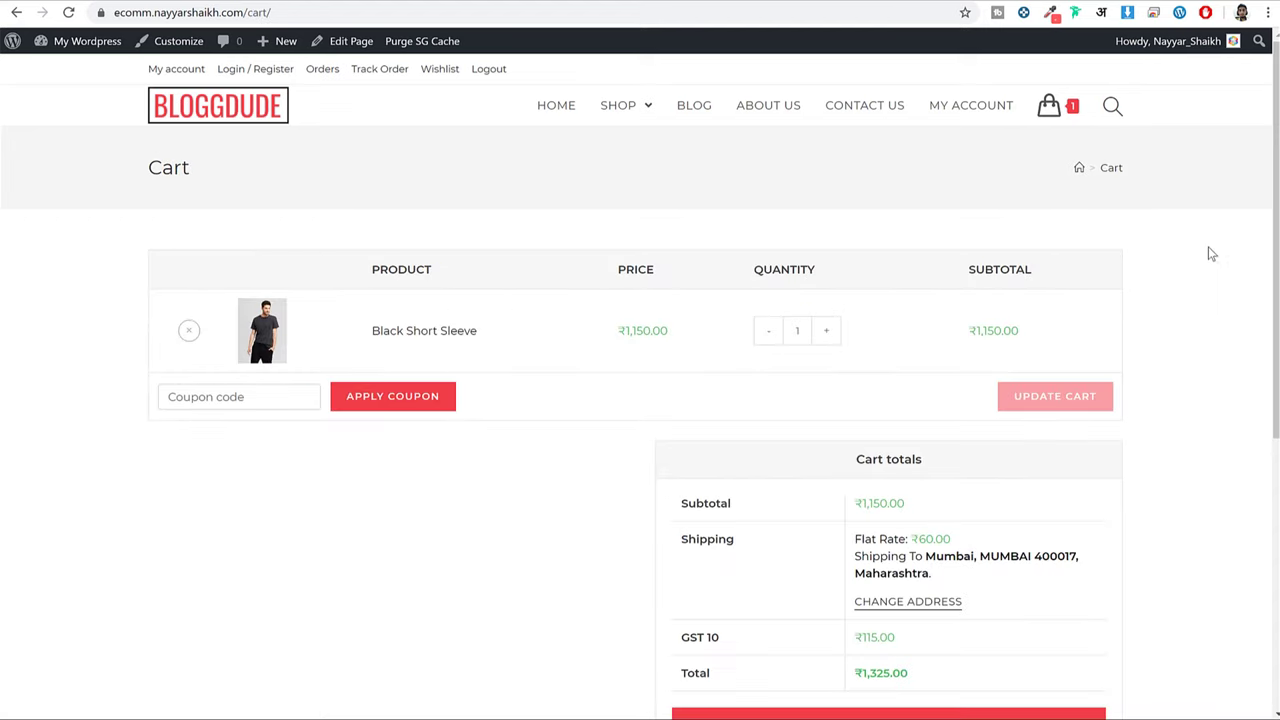
{"action": "scroll", "coordinate": [1208, 254], "scroll_direction": "down", "scroll_amount": 4}
{"action": "scroll", "coordinate": [1208, 260], "scroll_direction": "up", "scroll_amount": 4}
{"action": "left_click_drag", "start_coordinate": [478, 333], "coordinate": [368, 331]}
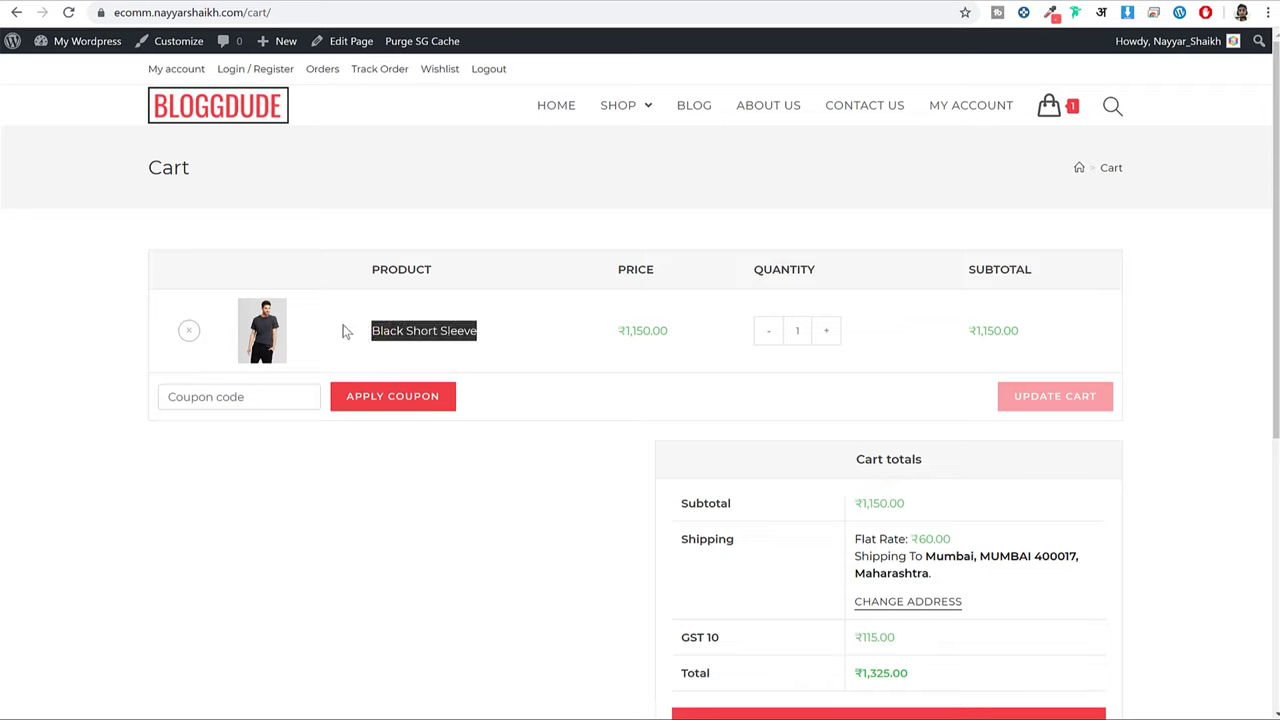
{"action": "left_click", "coordinate": [345, 331]}
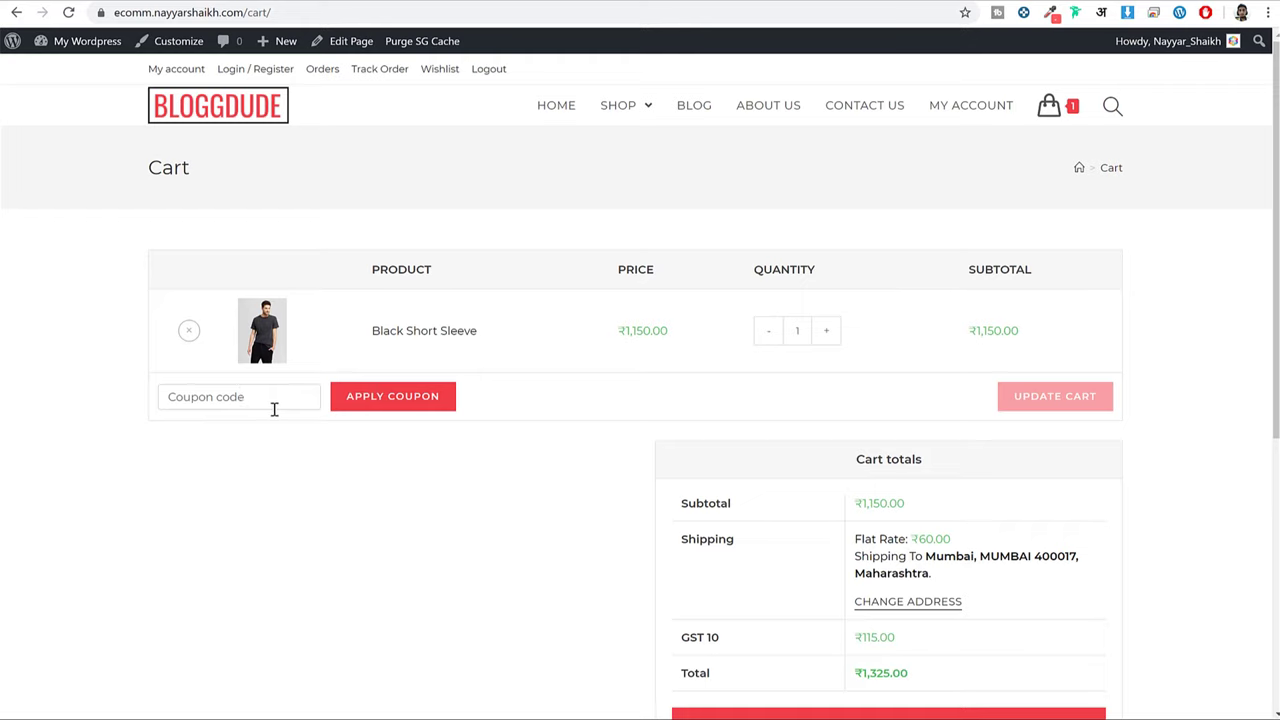
Review the cart totals' Shipping and GST 10 lines, then proceed to checkout.
{"action": "scroll", "coordinate": [1049, 429], "scroll_direction": "down", "scroll_amount": 2}
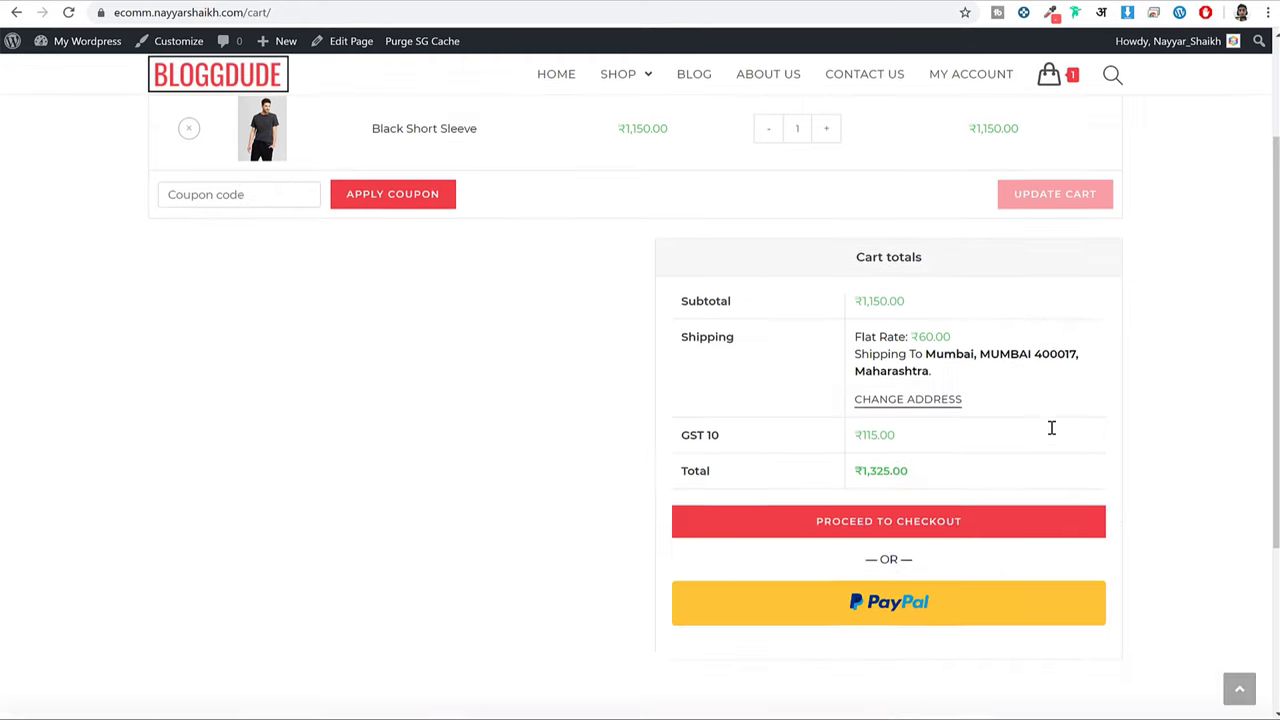
{"action": "scroll", "coordinate": [1163, 343], "scroll_direction": "up", "scroll_amount": 2}
{"action": "scroll", "coordinate": [1165, 344], "scroll_direction": "down", "scroll_amount": 3}
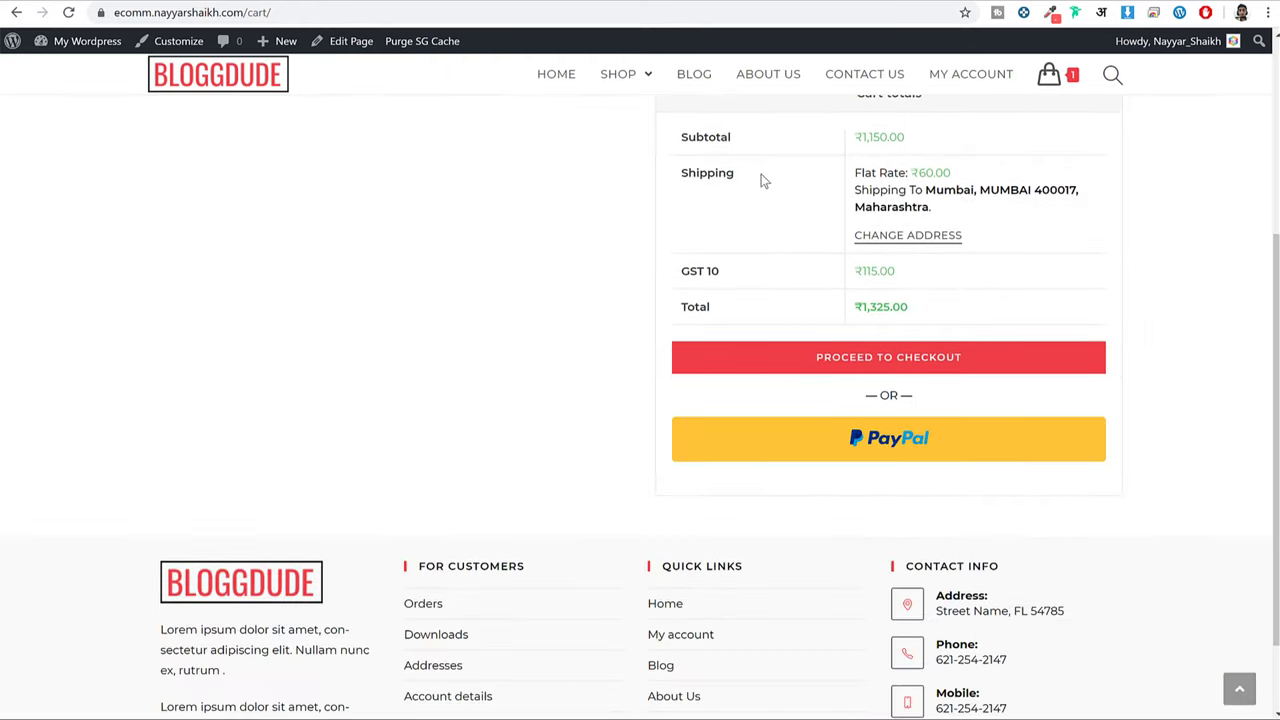
{"action": "left_click_drag", "start_coordinate": [762, 180], "coordinate": [677, 184]}
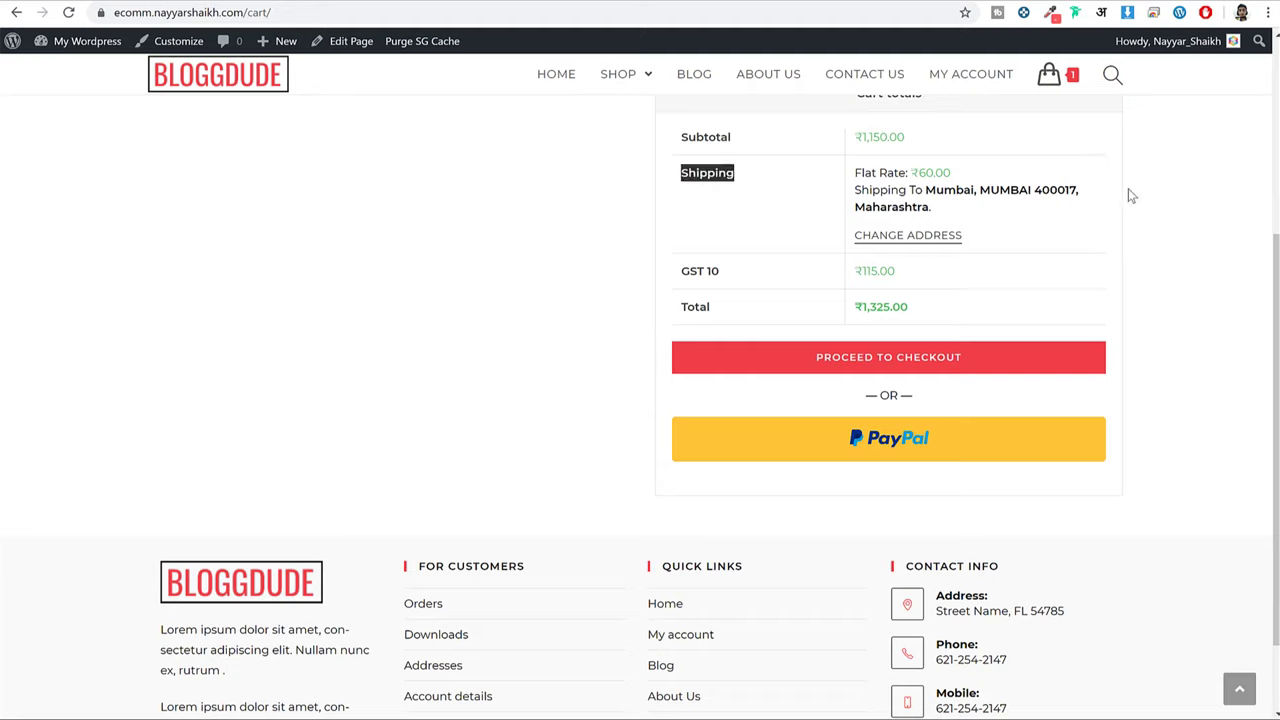
{"action": "left_click", "coordinate": [1135, 236]}
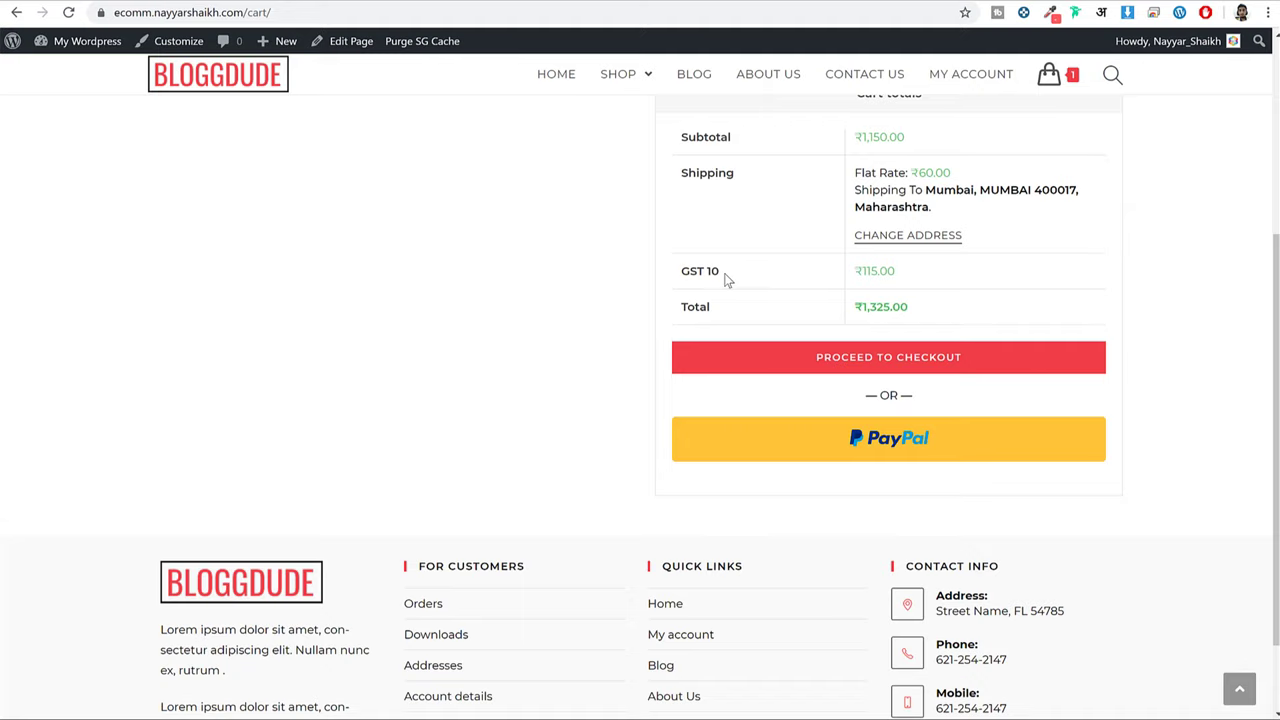
{"action": "left_click_drag", "start_coordinate": [727, 280], "coordinate": [697, 266]}
{"action": "left_click", "coordinate": [940, 357]}
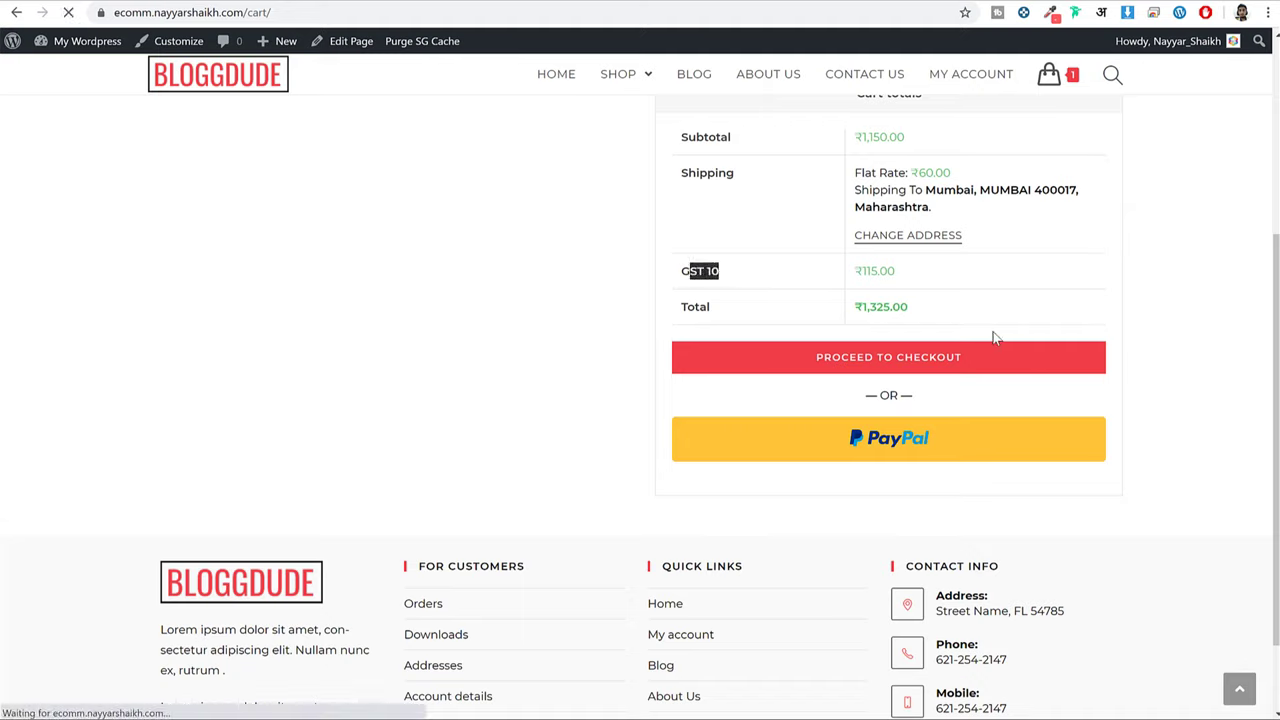
{"action": "scroll", "coordinate": [1110, 343], "scroll_direction": "down", "scroll_amount": 5}
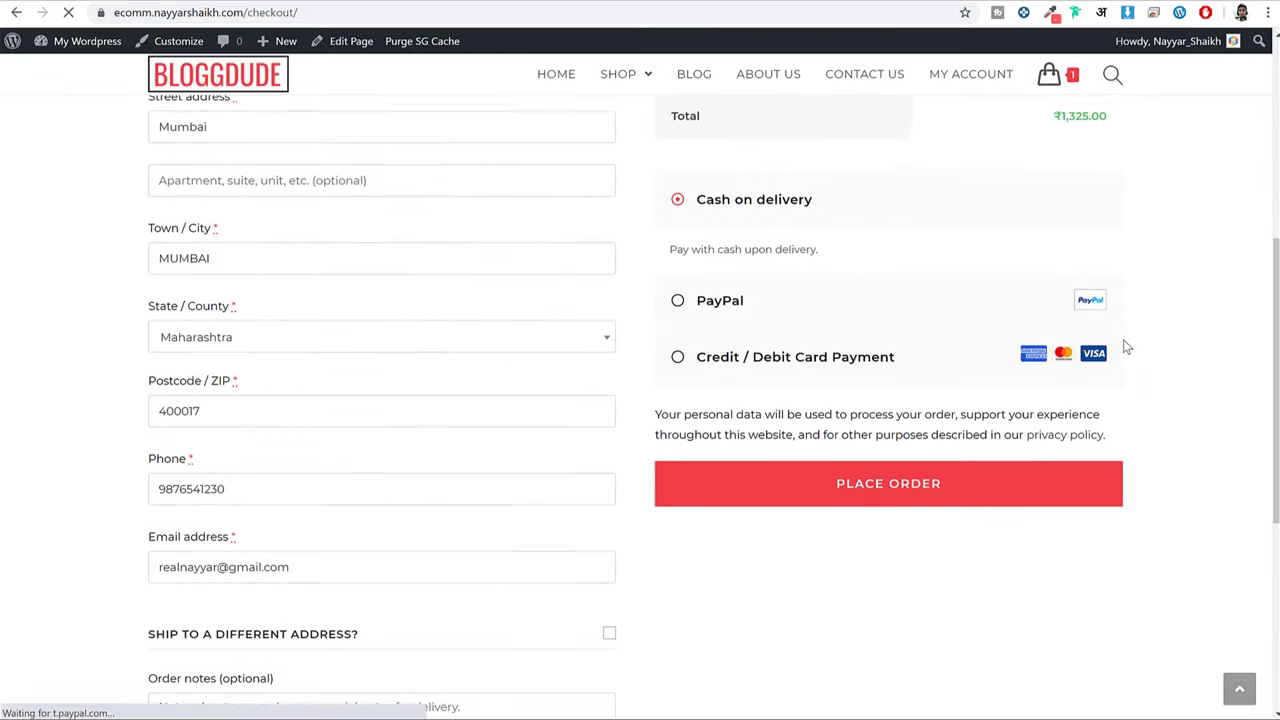
Choose Credit / Debit Card Payment instead of PayPal as the checkout payment method.
{"action": "left_click", "coordinate": [723, 295]}
{"action": "left_click", "coordinate": [766, 352]}
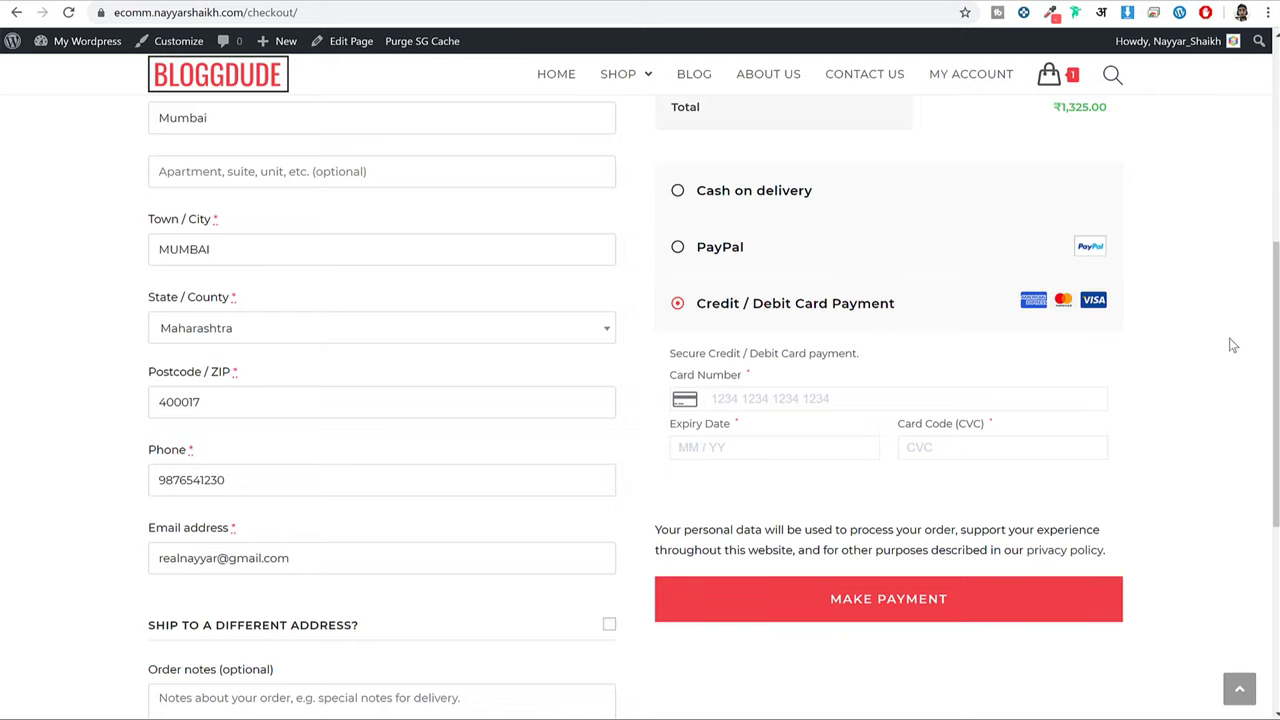
{"action": "scroll", "coordinate": [1236, 343], "scroll_direction": "up", "scroll_amount": 5}
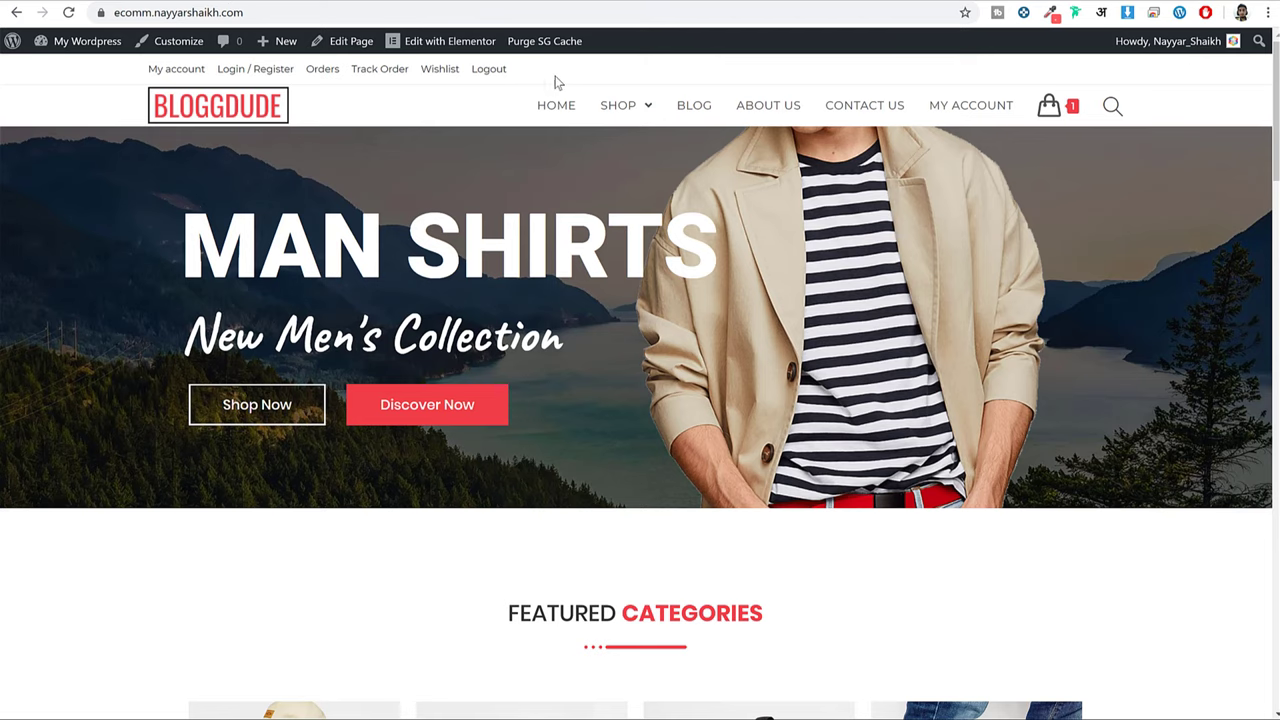
Leave the YouTube ecommerce tutorial results for the BLOGGDUDE store home page tab.
{"action": "mouse_move", "coordinate": [678, 119]}
Go to the site's /wp-admin/ address and open the installed Plugins list.
{"action": "mouse_move", "coordinate": [77, 50]}
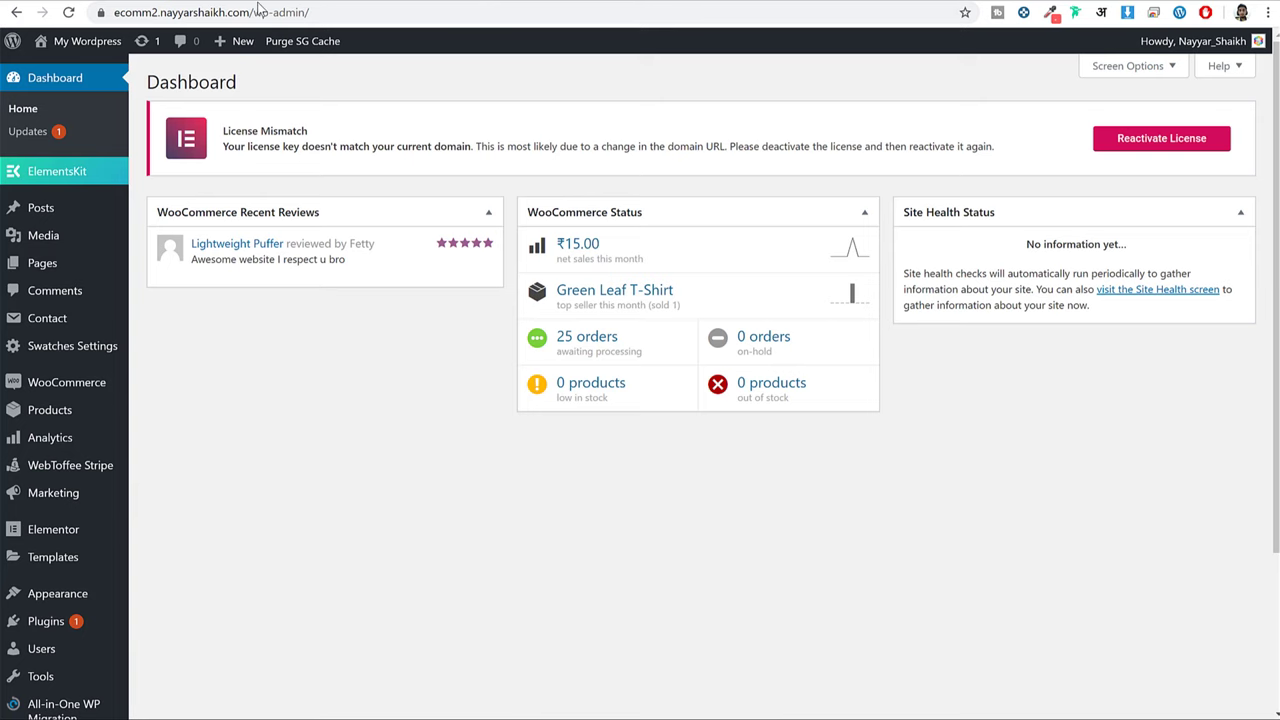
{"action": "left_click", "coordinate": [256, 14]}
{"action": "left_click", "coordinate": [363, 14]}
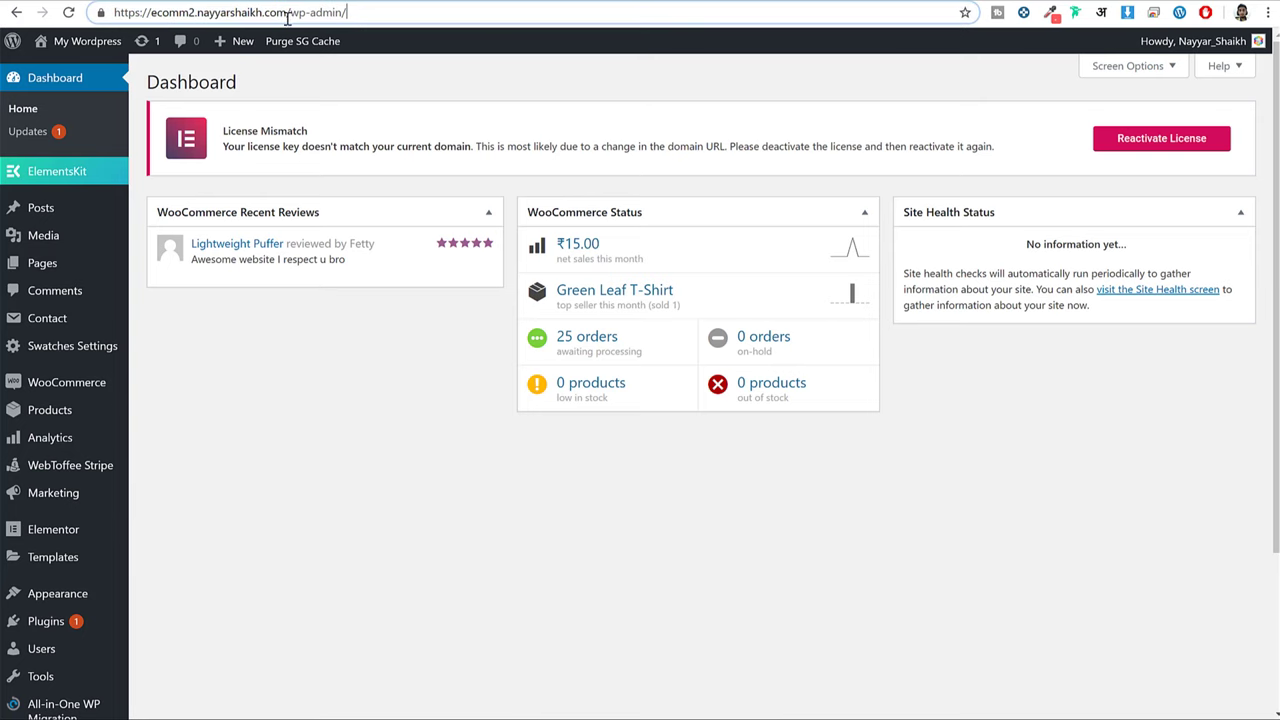
{"action": "left_click_drag", "start_coordinate": [287, 14], "coordinate": [355, 14]}
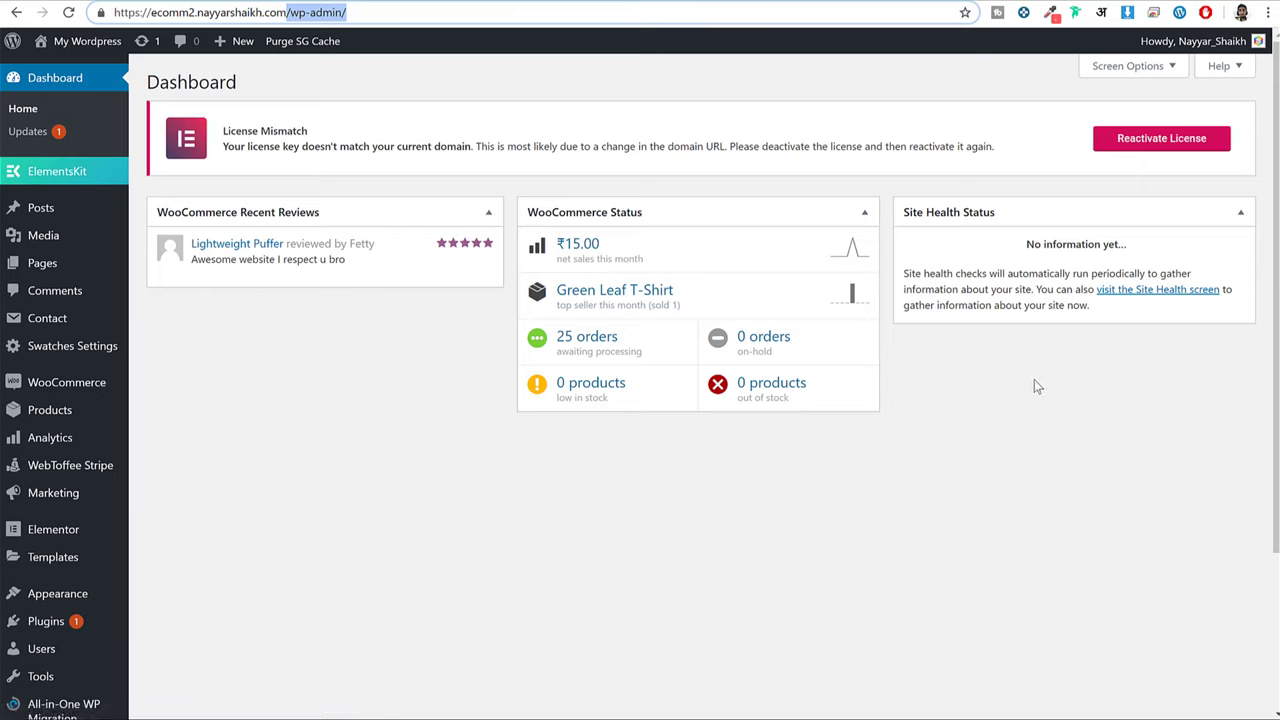
{"action": "scroll", "coordinate": [93, 440], "scroll_direction": "down", "scroll_amount": 1}
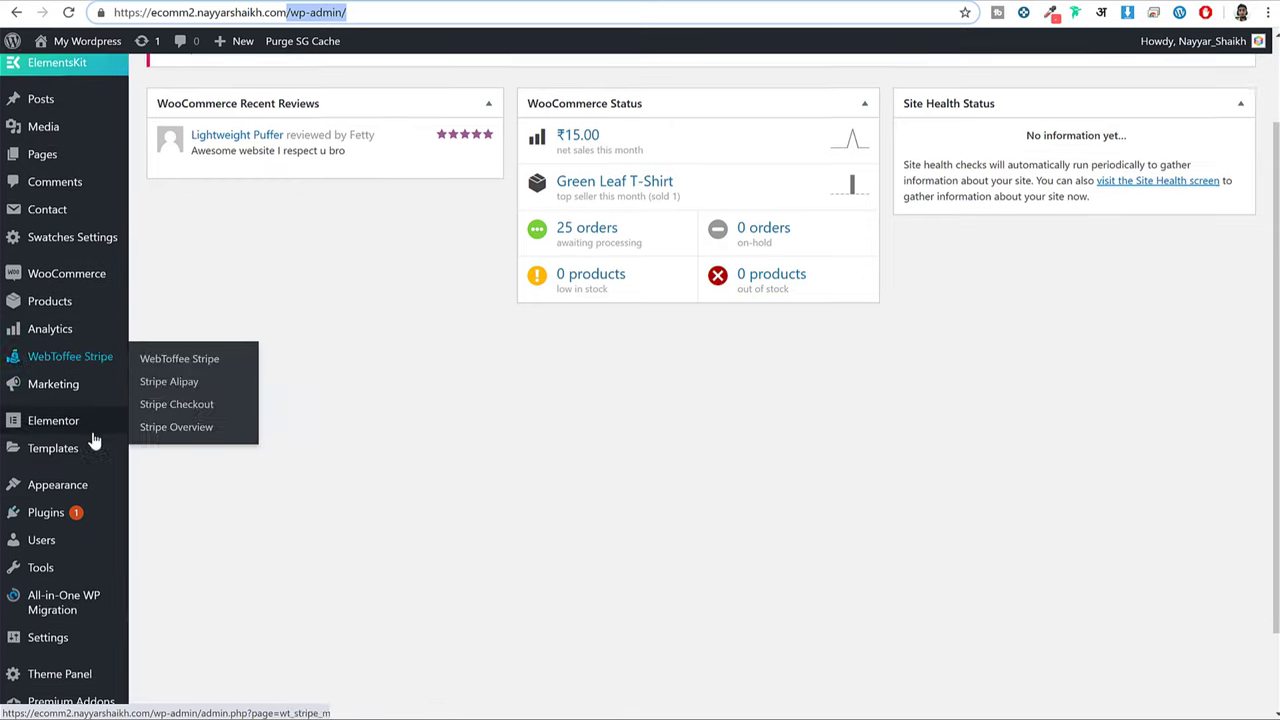
{"action": "scroll", "coordinate": [93, 440], "scroll_direction": "down", "scroll_amount": 1}
{"action": "left_click", "coordinate": [70, 415]}
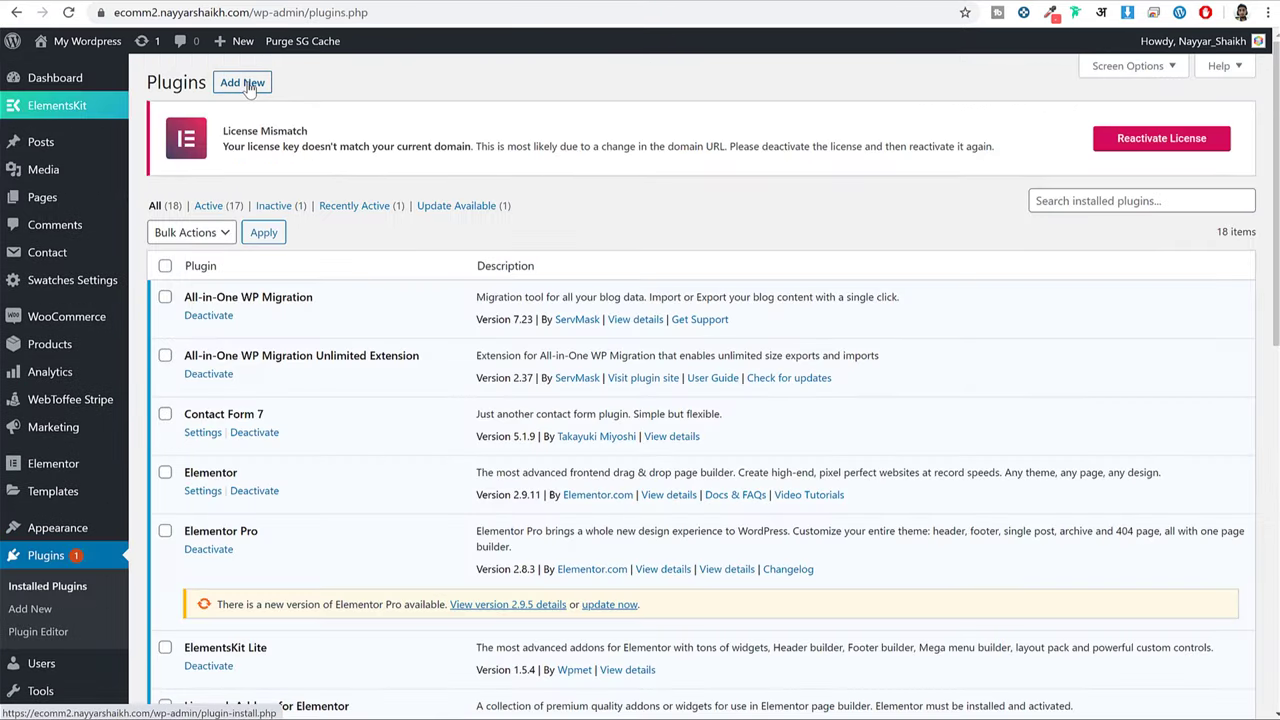
Search Add New plugins for 'wishlist' and pick out TI WooCommerce Wishlist in the results.
{"action": "left_click", "coordinate": [250, 86]}
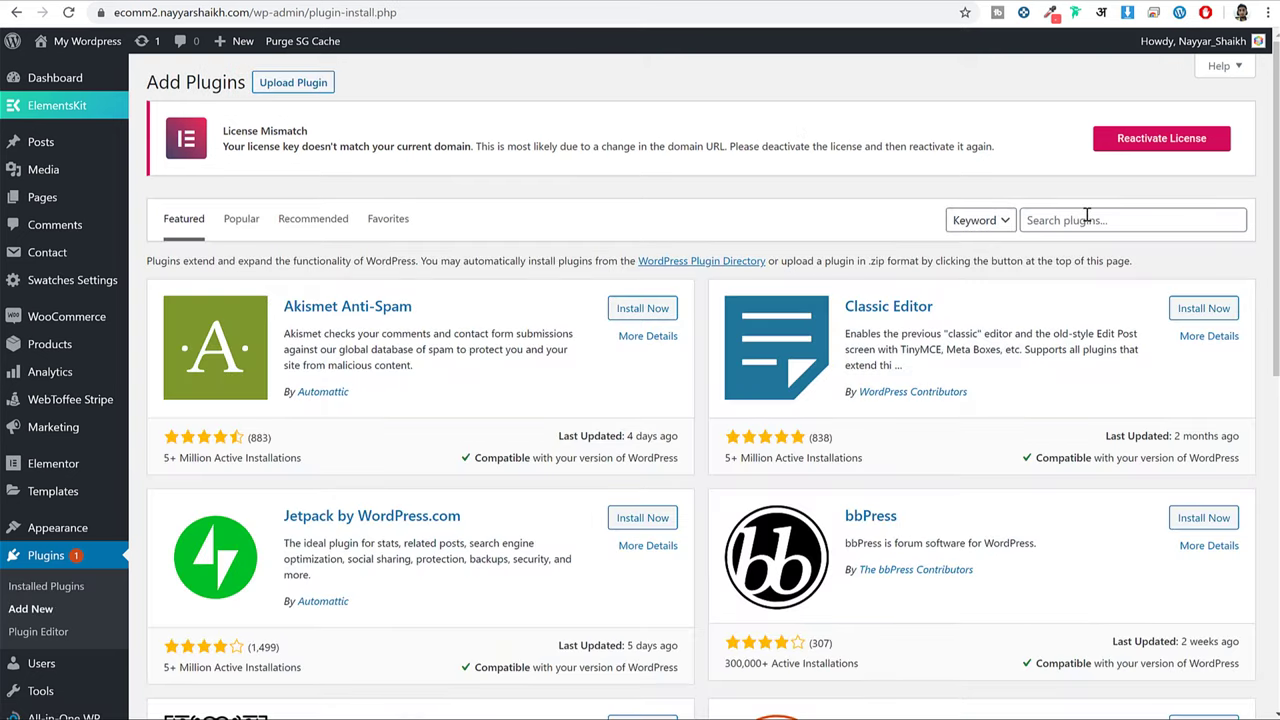
{"action": "left_click", "coordinate": [1087, 217]}
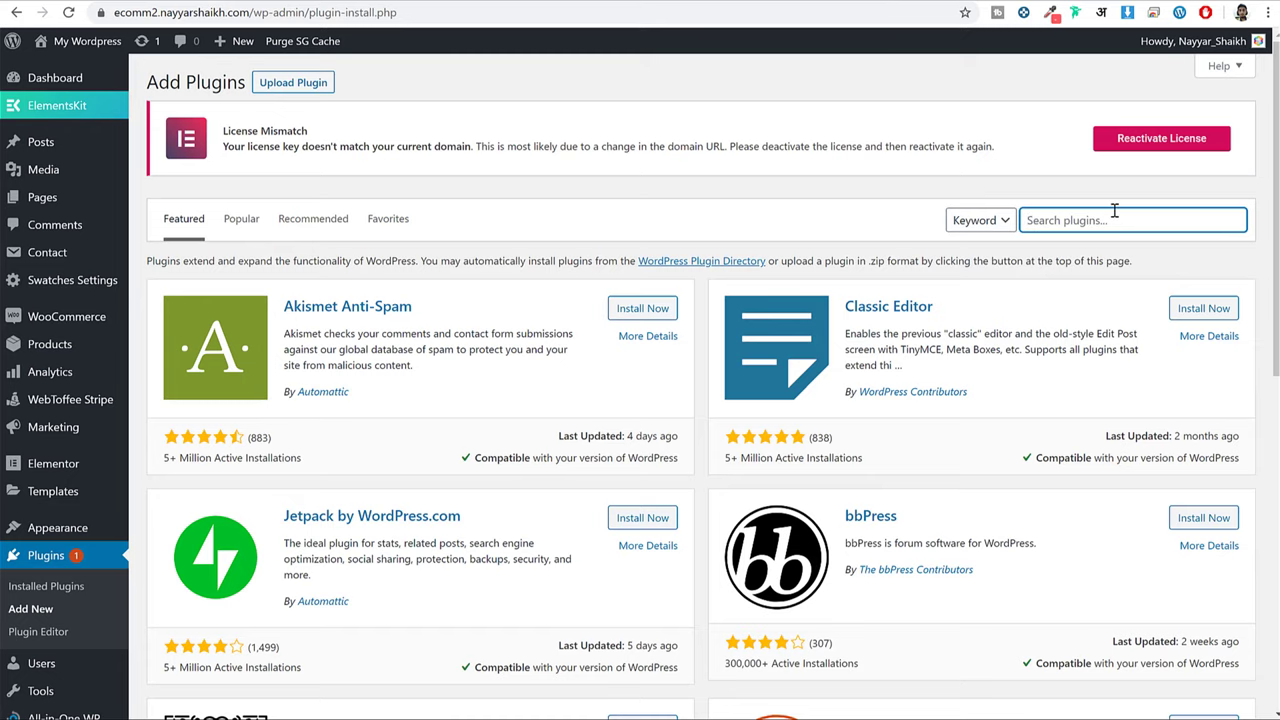
{"action": "type", "text": "wishlist"}
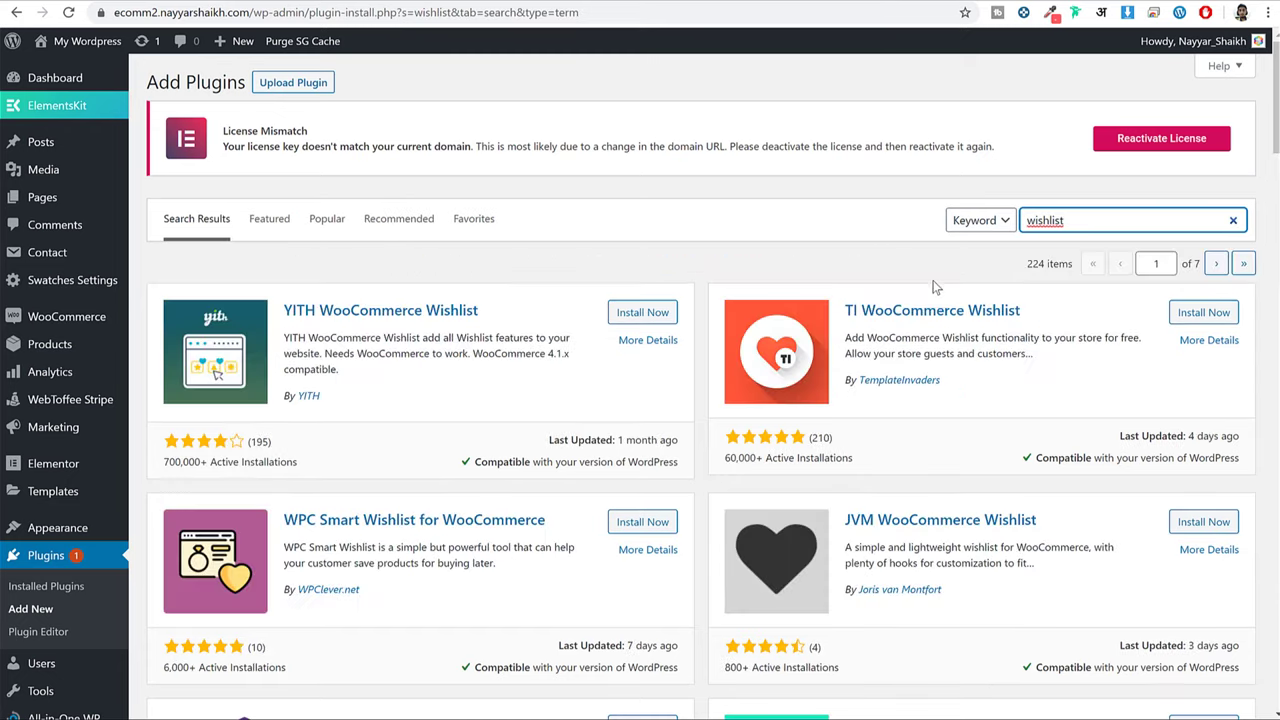
{"action": "scroll", "coordinate": [935, 287], "scroll_direction": "down", "scroll_amount": 6}
{"action": "scroll", "coordinate": [962, 415], "scroll_direction": "up", "scroll_amount": 6}
{"action": "left_click_drag", "start_coordinate": [1021, 311], "coordinate": [845, 312]}
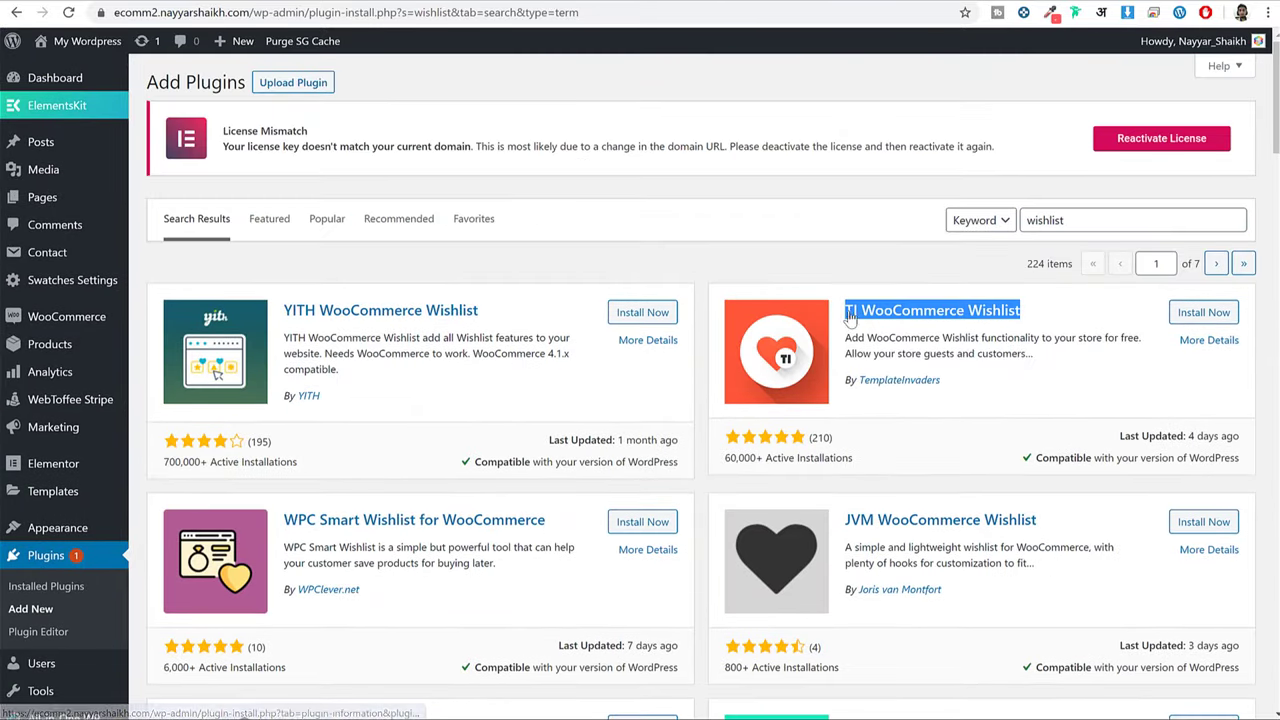
{"action": "left_click", "coordinate": [1056, 332]}
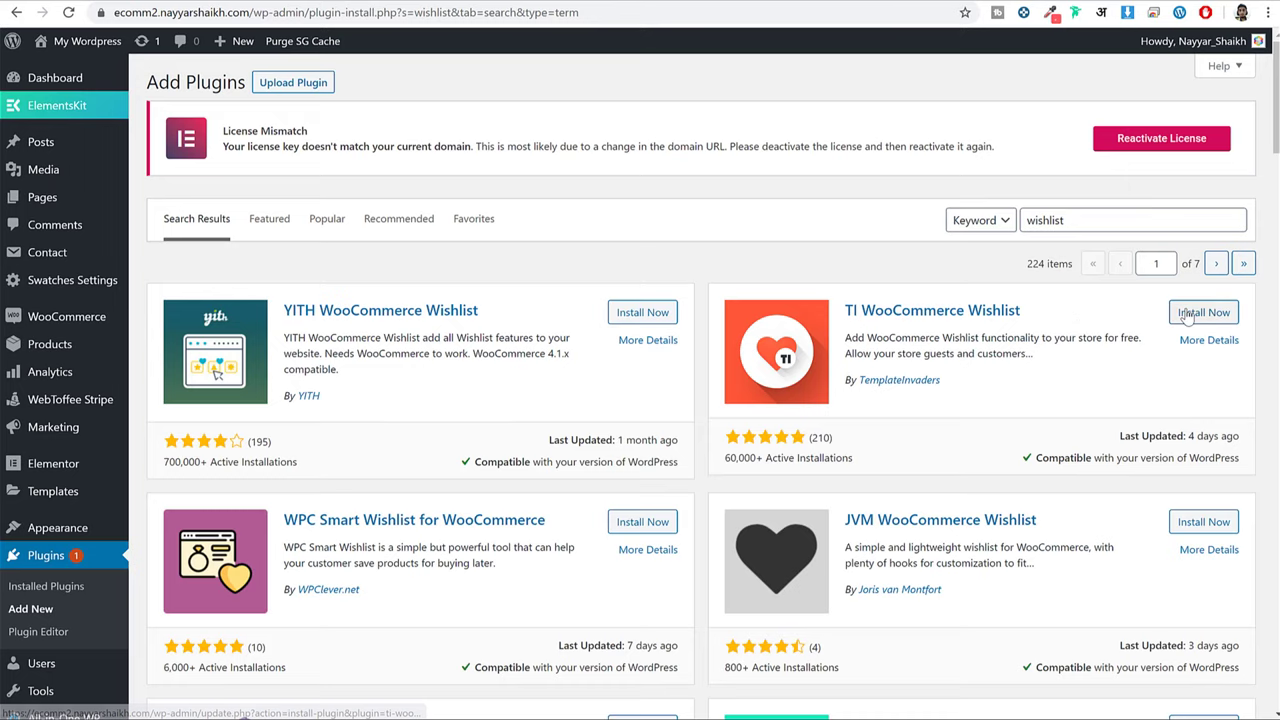
Install TI WooCommerce Wishlist, review its ratings, 60,000+ installs and compatibility, then activate it.
{"action": "left_click", "coordinate": [1190, 313]}
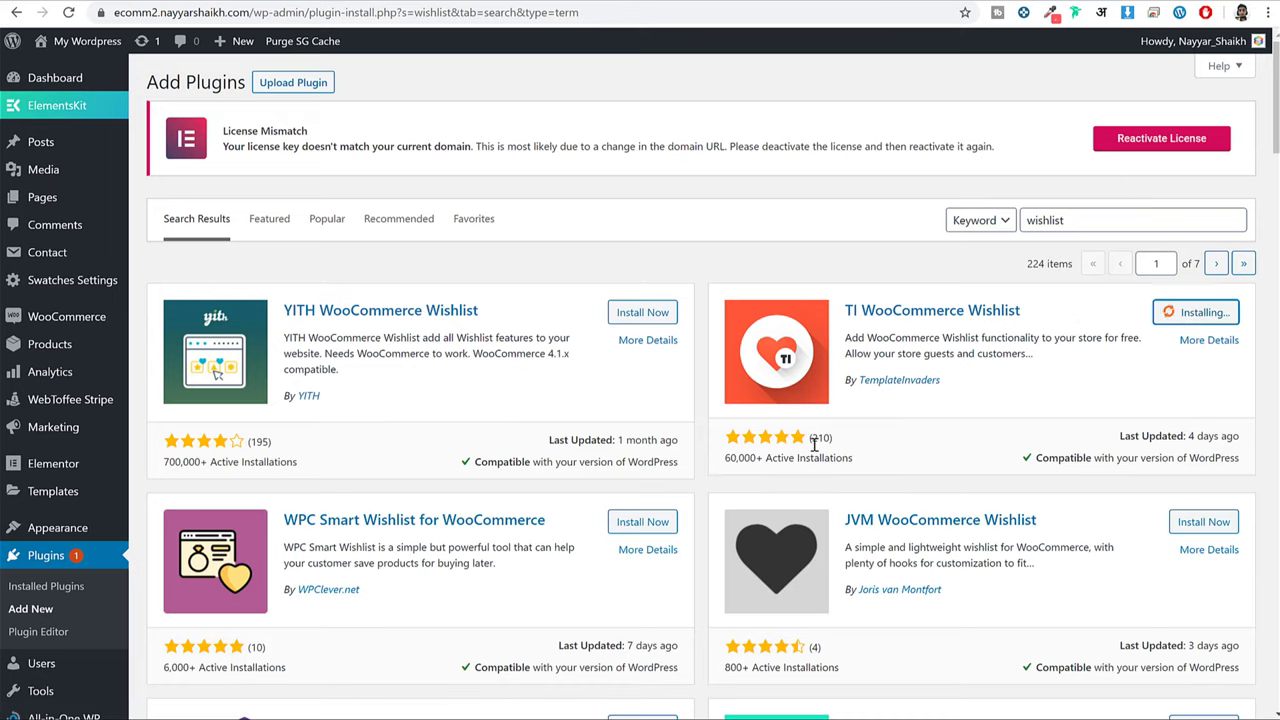
{"action": "left_click_drag", "start_coordinate": [813, 440], "coordinate": [748, 447]}
{"action": "scroll", "coordinate": [880, 514], "scroll_direction": "down", "scroll_amount": 2}
{"action": "scroll", "coordinate": [810, 472], "scroll_direction": "up", "scroll_amount": 2}
{"action": "left_click_drag", "start_coordinate": [766, 457], "coordinate": [728, 458]}
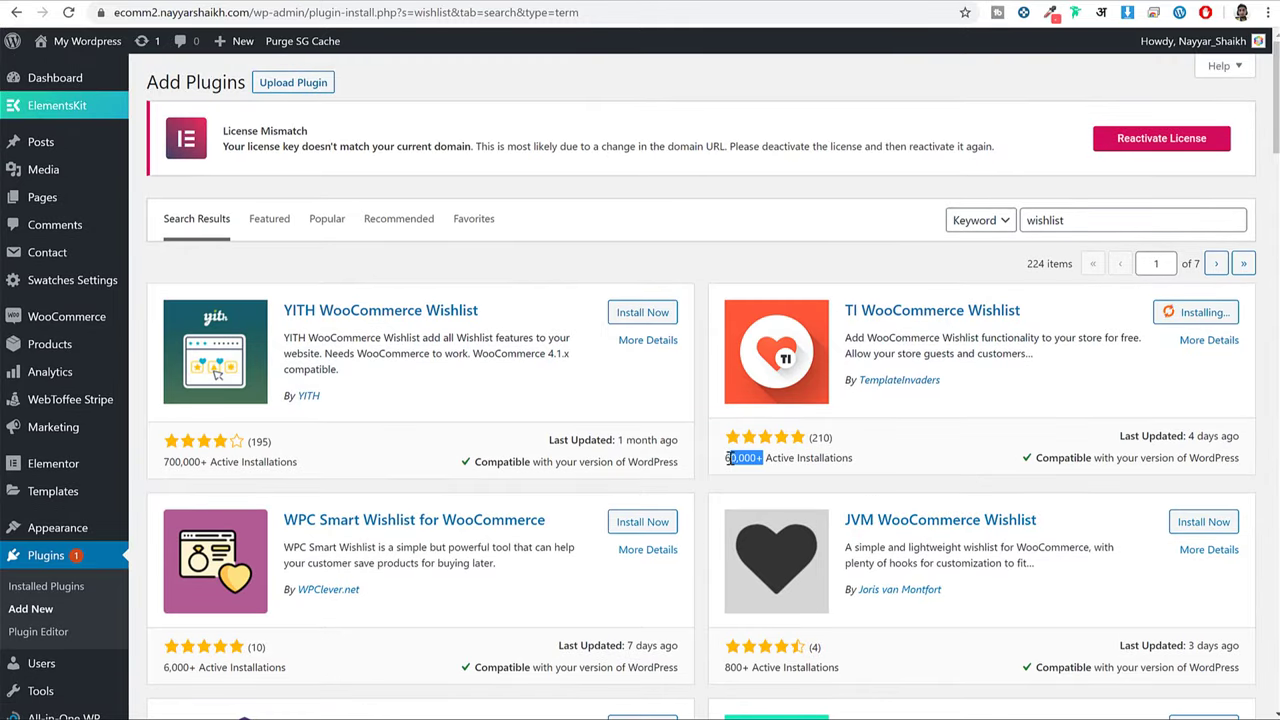
{"action": "left_click_drag", "start_coordinate": [1114, 441], "coordinate": [1193, 436]}
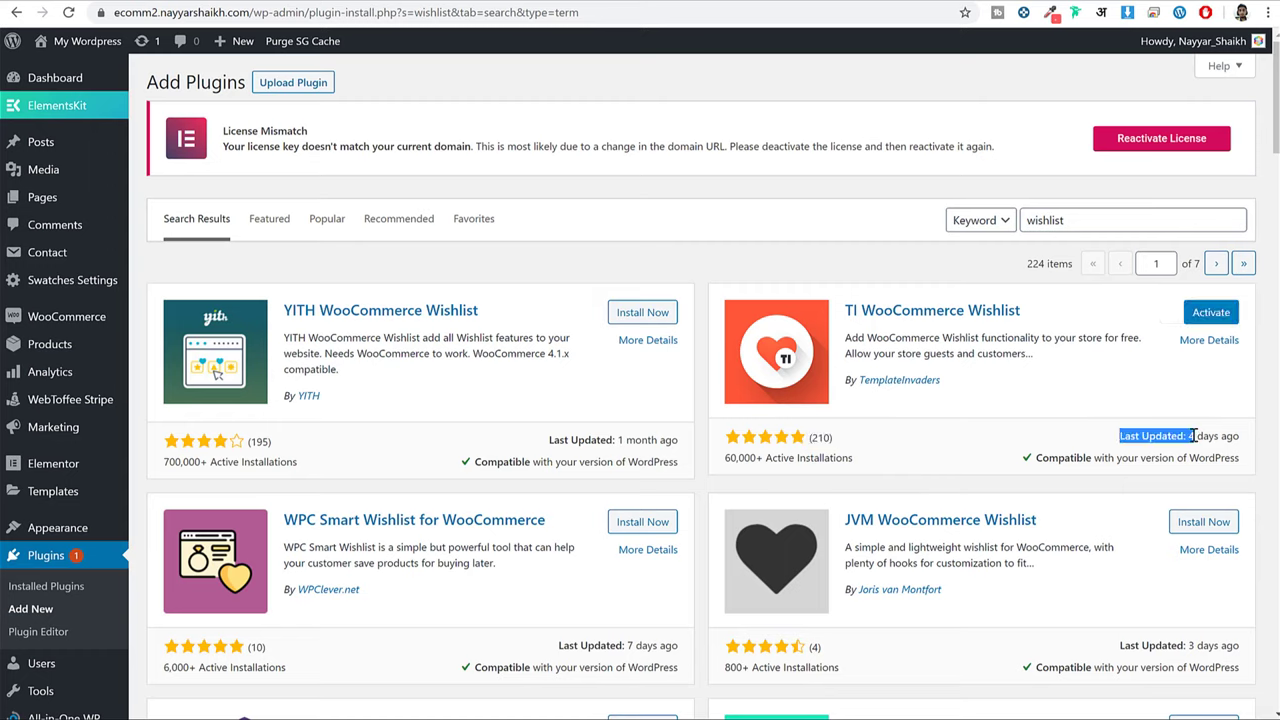
{"action": "left_click", "coordinate": [1208, 432]}
{"action": "left_click_drag", "start_coordinate": [1041, 455], "coordinate": [1220, 458]}
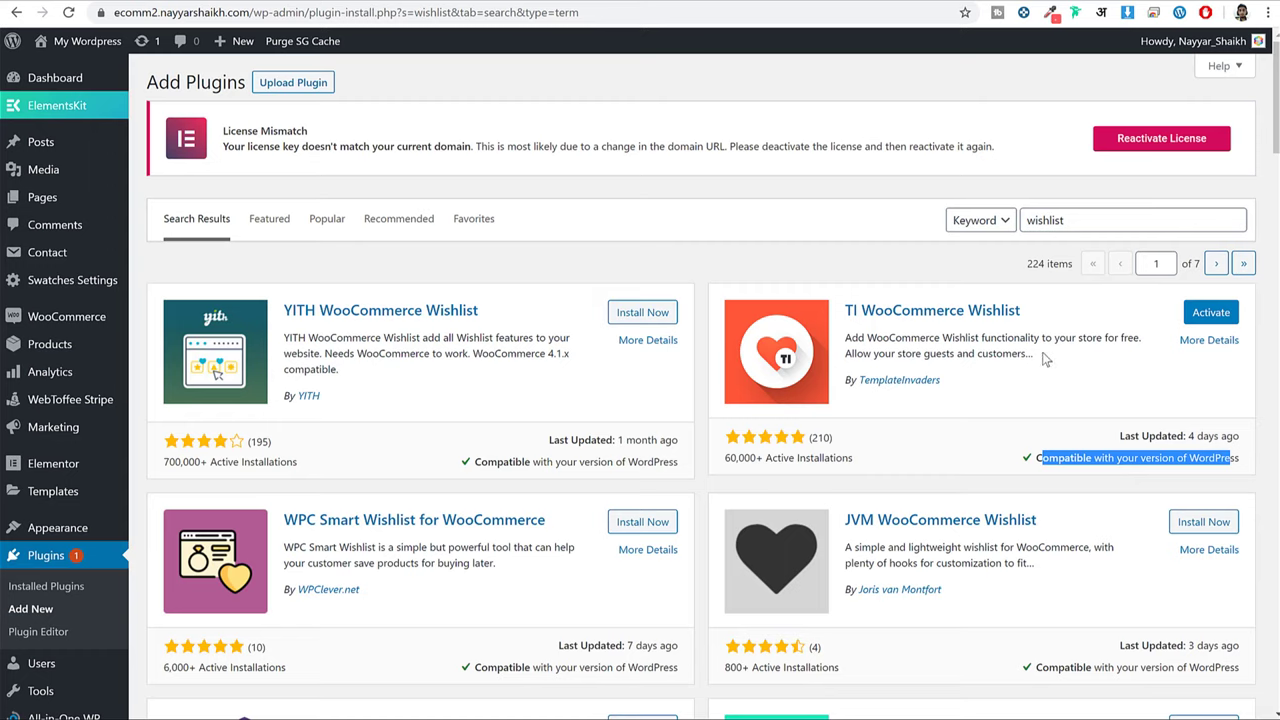
{"action": "left_click", "coordinate": [1212, 316]}
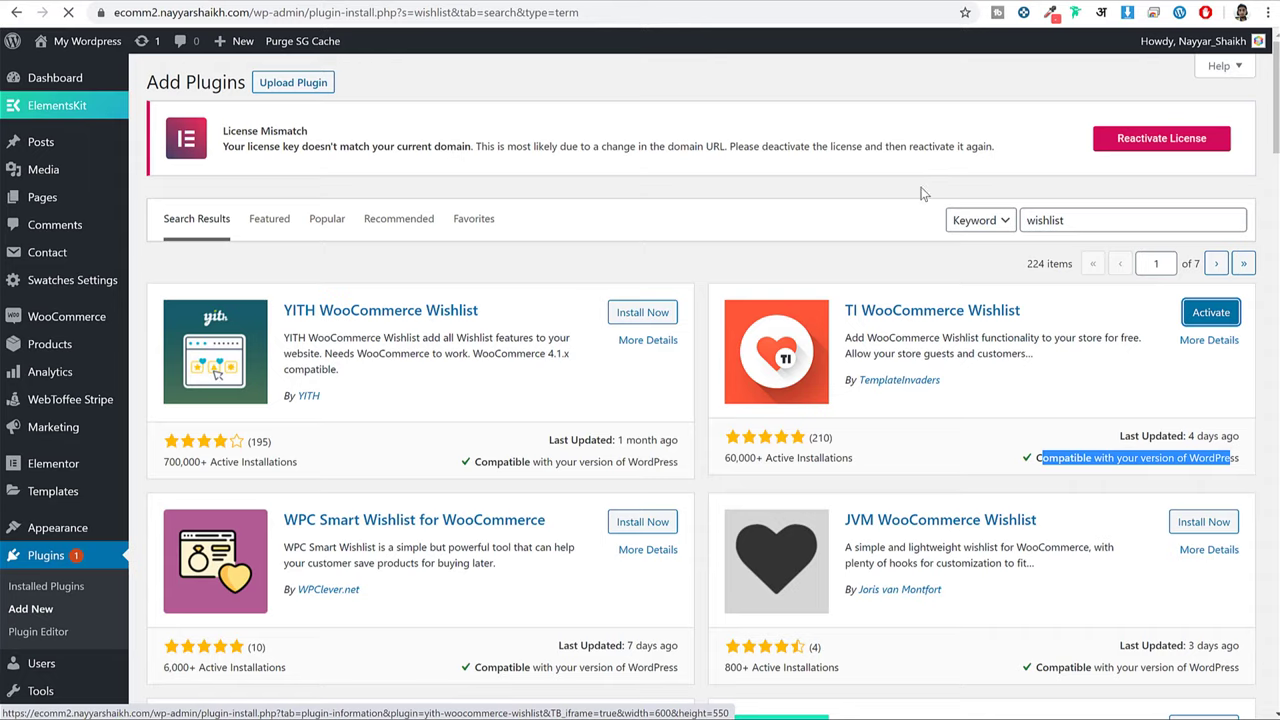
Start the TI Wishlist setup wizard, then check the site's Pages list from the admin dashboard.
{"action": "scroll", "coordinate": [1009, 372], "scroll_direction": "down", "scroll_amount": 1}
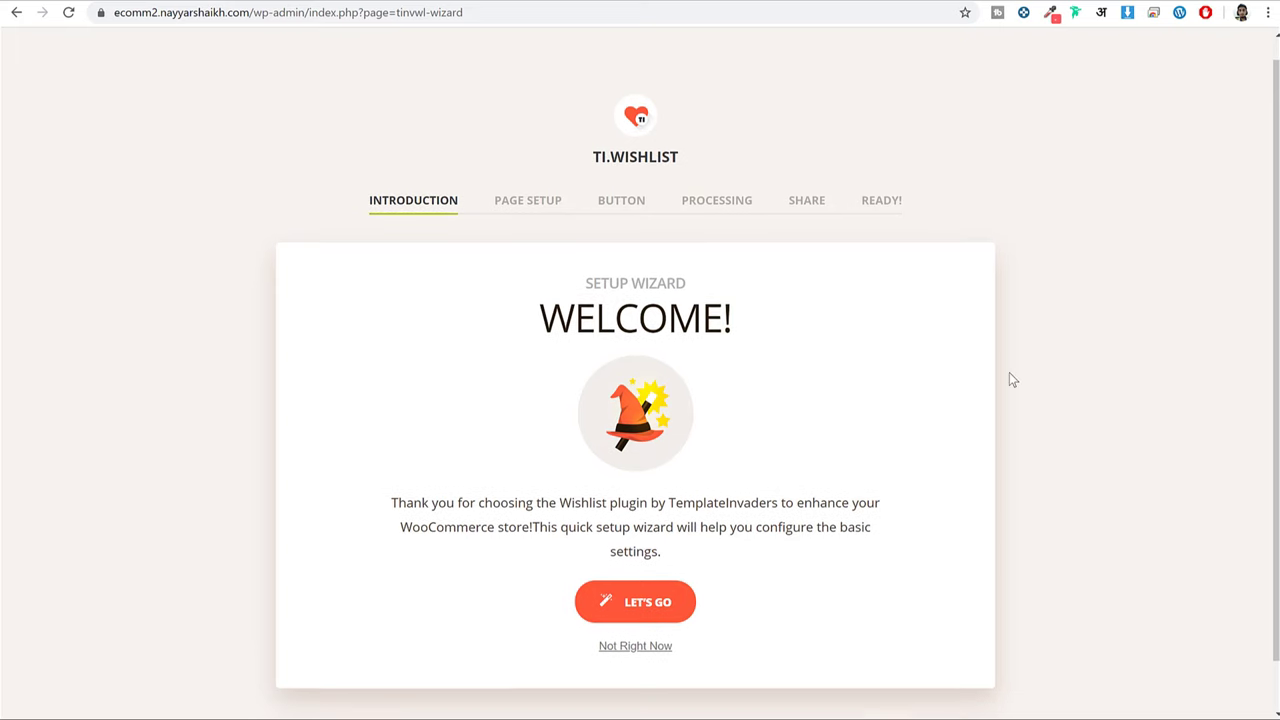
{"action": "left_click", "coordinate": [638, 560]}
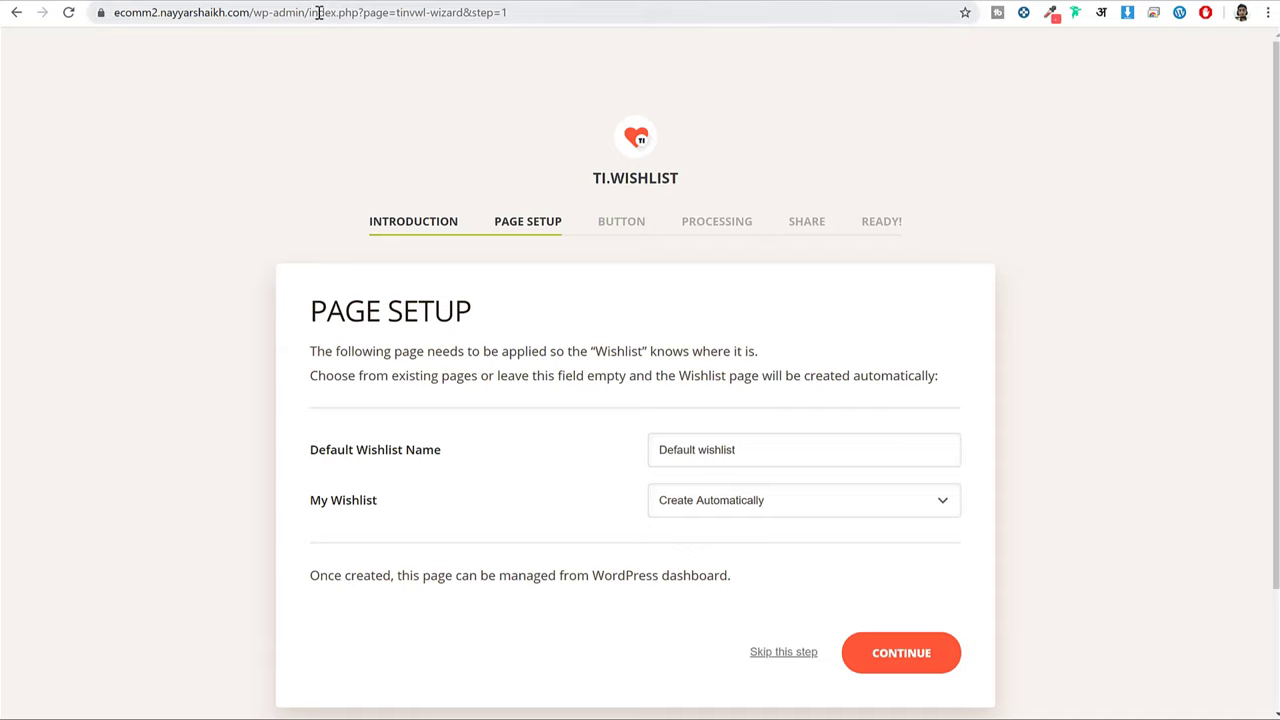
{"action": "left_click_drag", "start_coordinate": [308, 13], "coordinate": [114, 13]}
{"action": "left_click_drag", "start_coordinate": [351, 19], "coordinate": [114, 13]}
{"action": "key", "text": "shift+End"}
{"action": "key", "text": "Delete"}
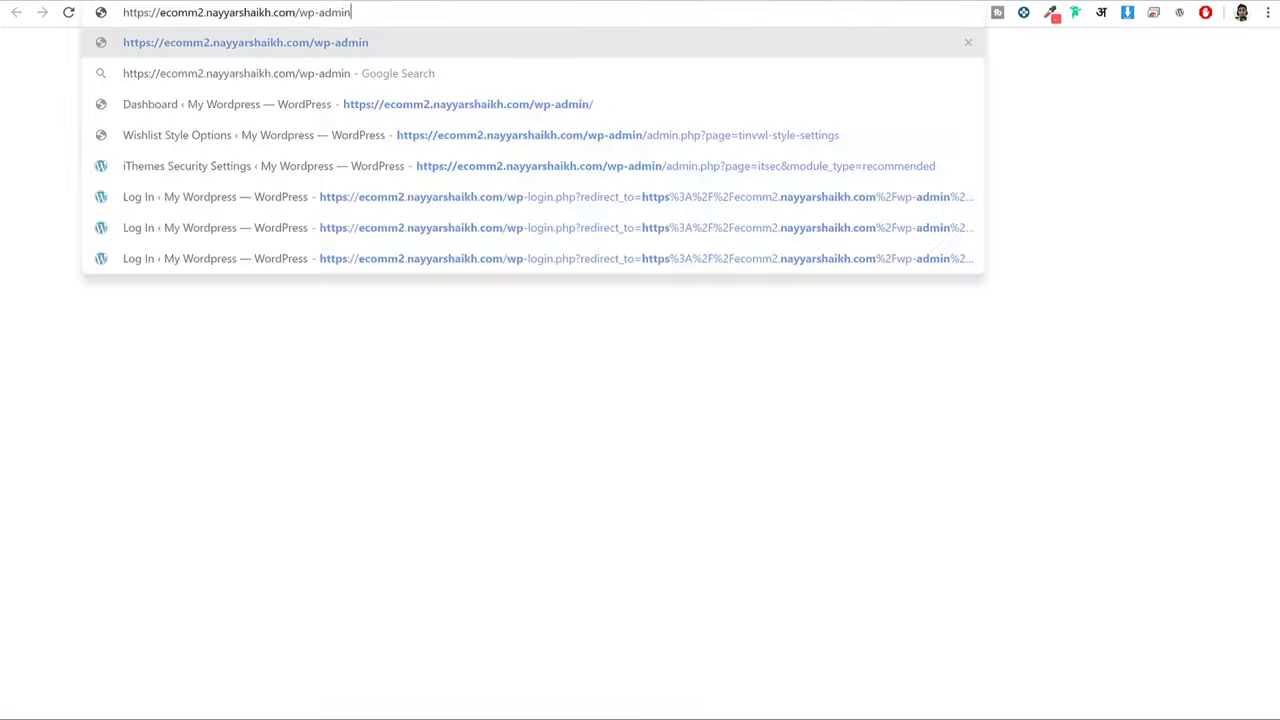
{"action": "key", "text": "Return"}
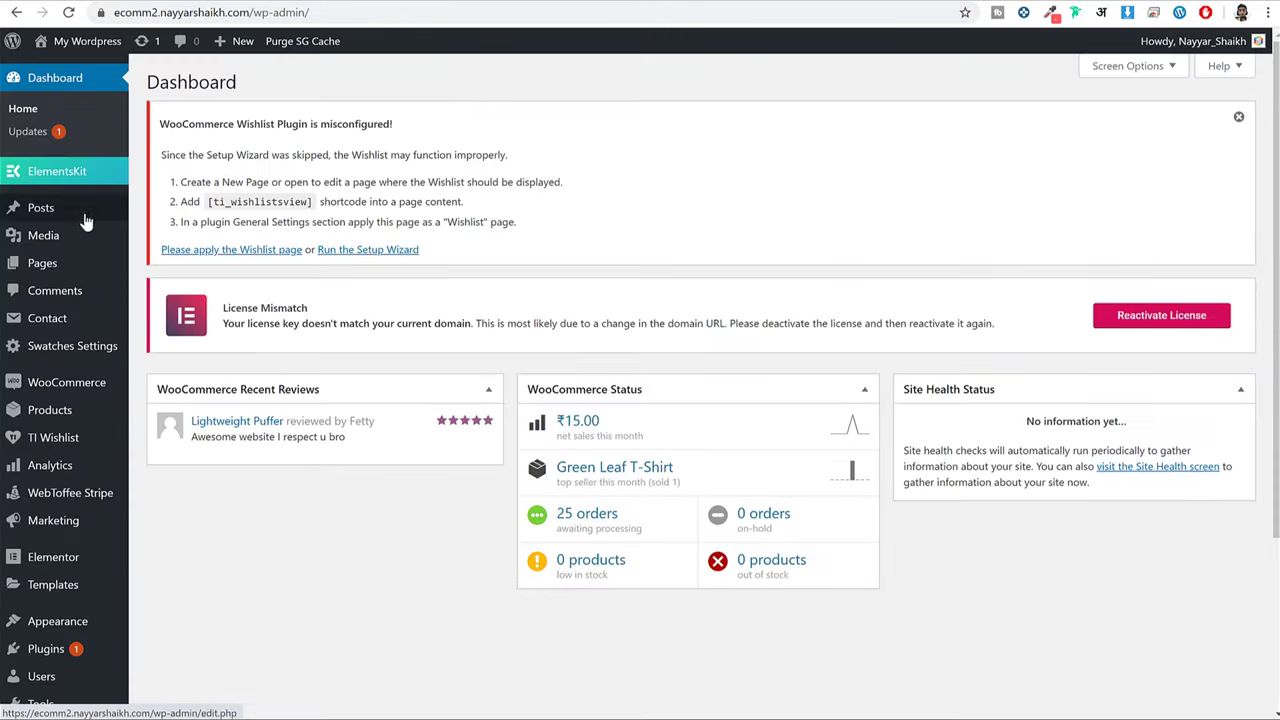
{"action": "left_click", "coordinate": [44, 264]}
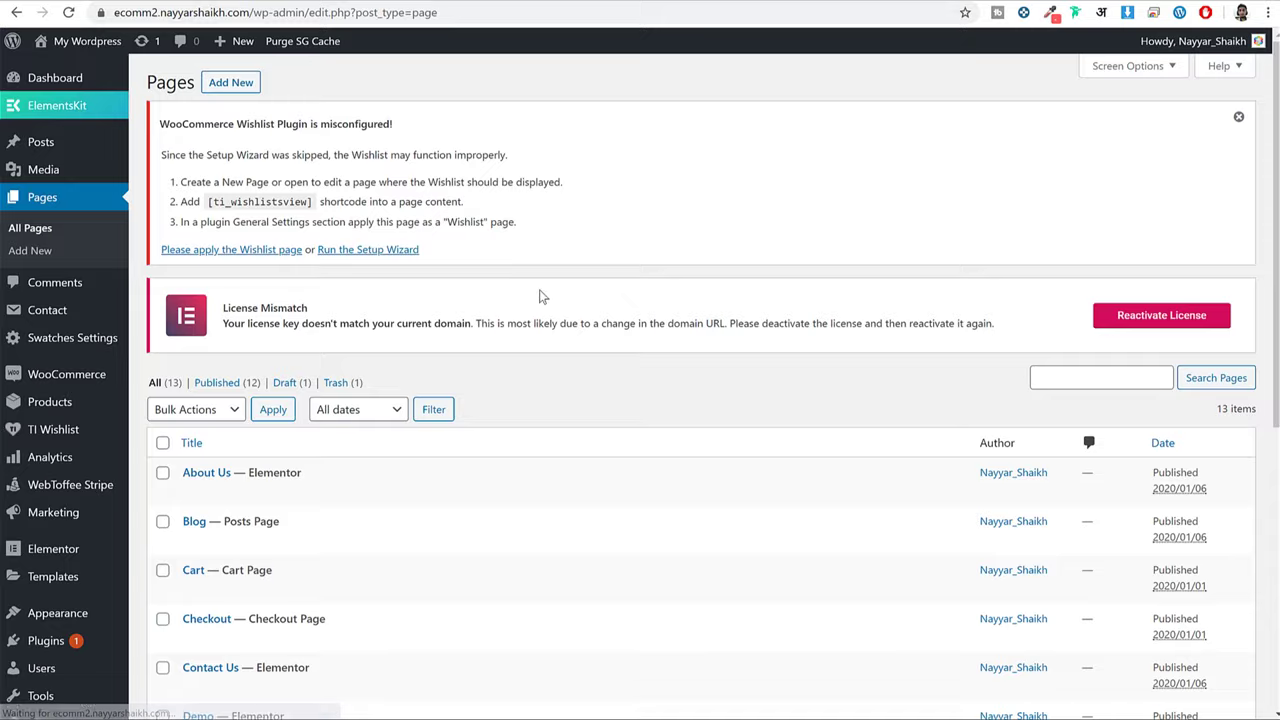
{"action": "scroll", "coordinate": [554, 303], "scroll_direction": "down", "scroll_amount": 4}
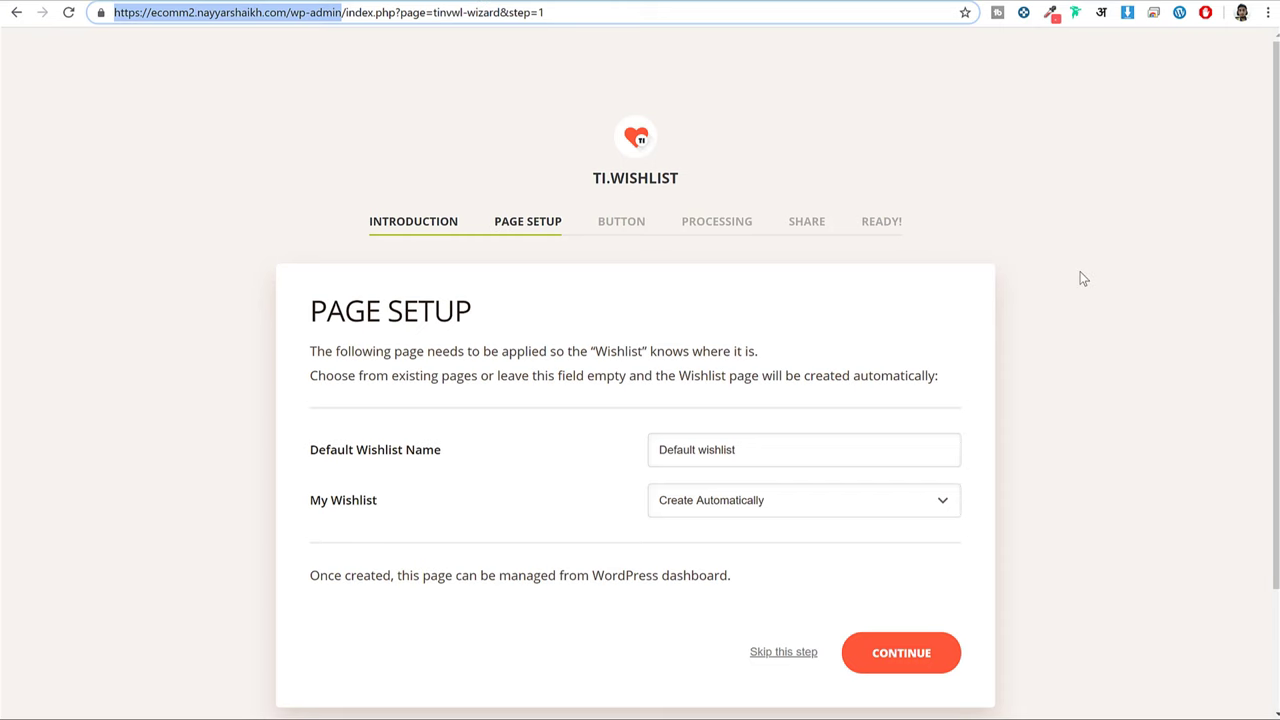
{"action": "scroll", "coordinate": [673, 430], "scroll_direction": "down", "scroll_amount": 2}
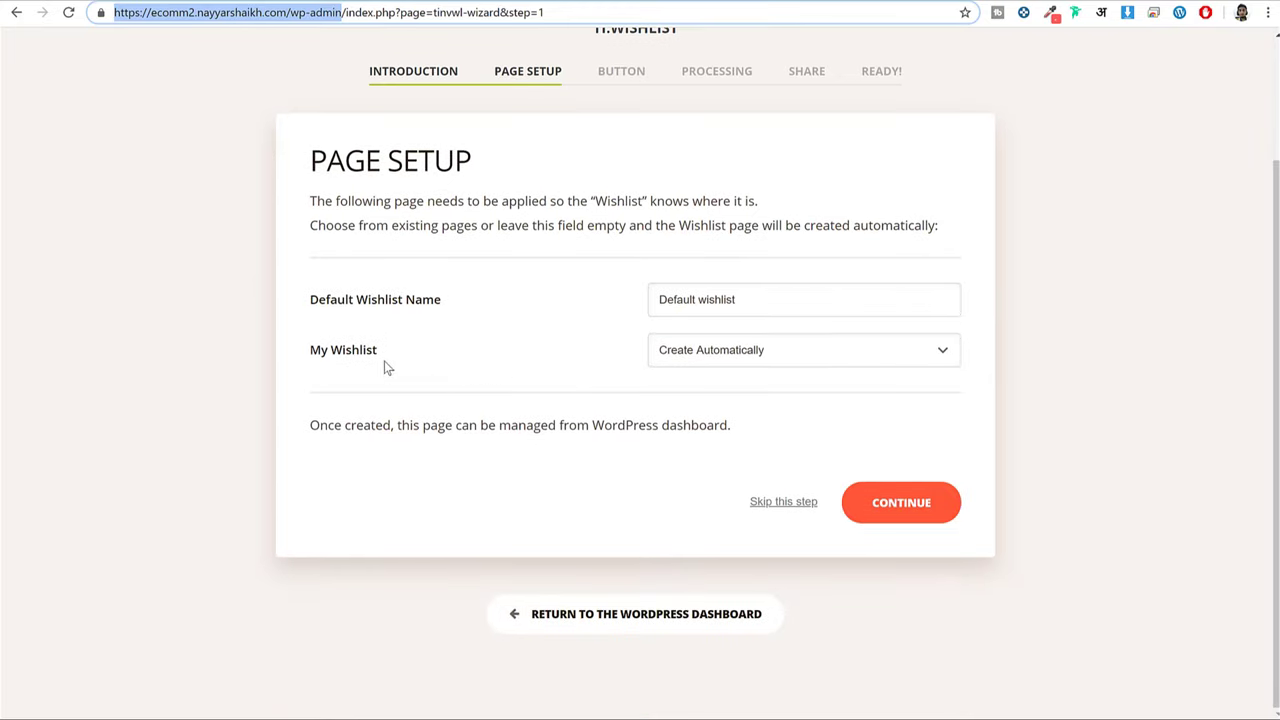
Create the My Wishlist page automatically and keep the button after Add to Cart.
{"action": "left_click_drag", "start_coordinate": [388, 368], "coordinate": [294, 357]}
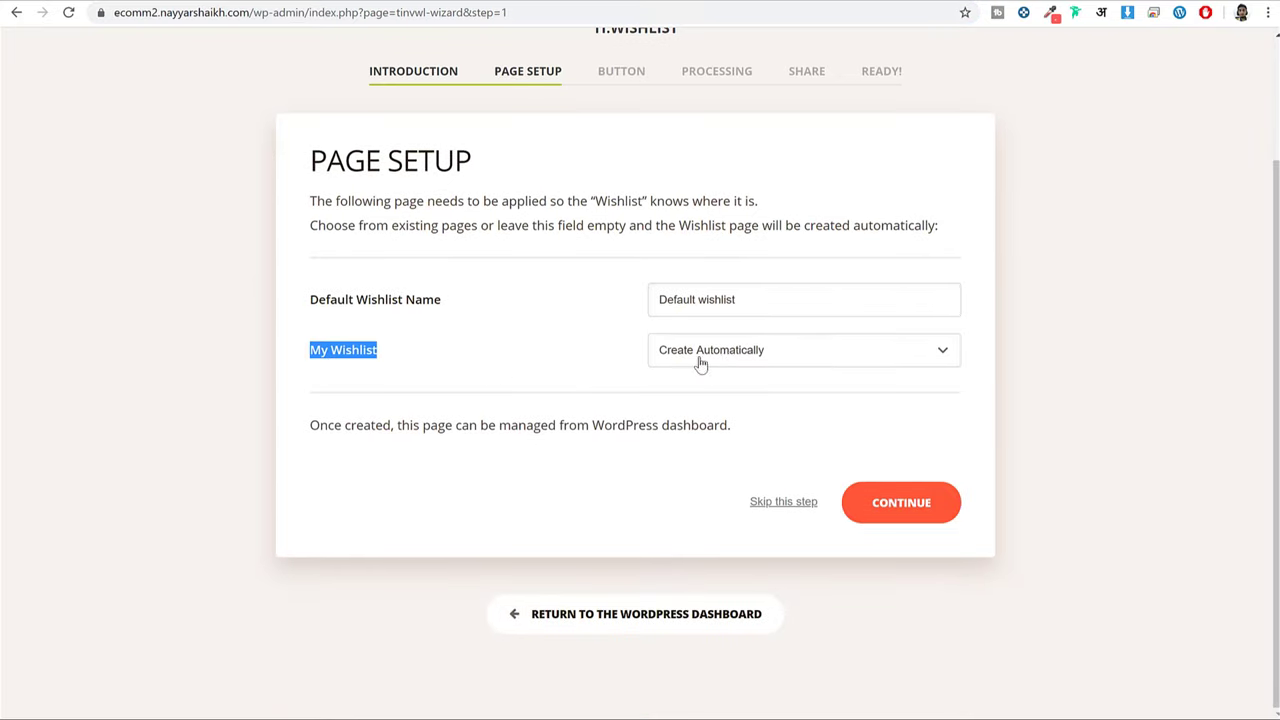
{"action": "left_click", "coordinate": [905, 503]}
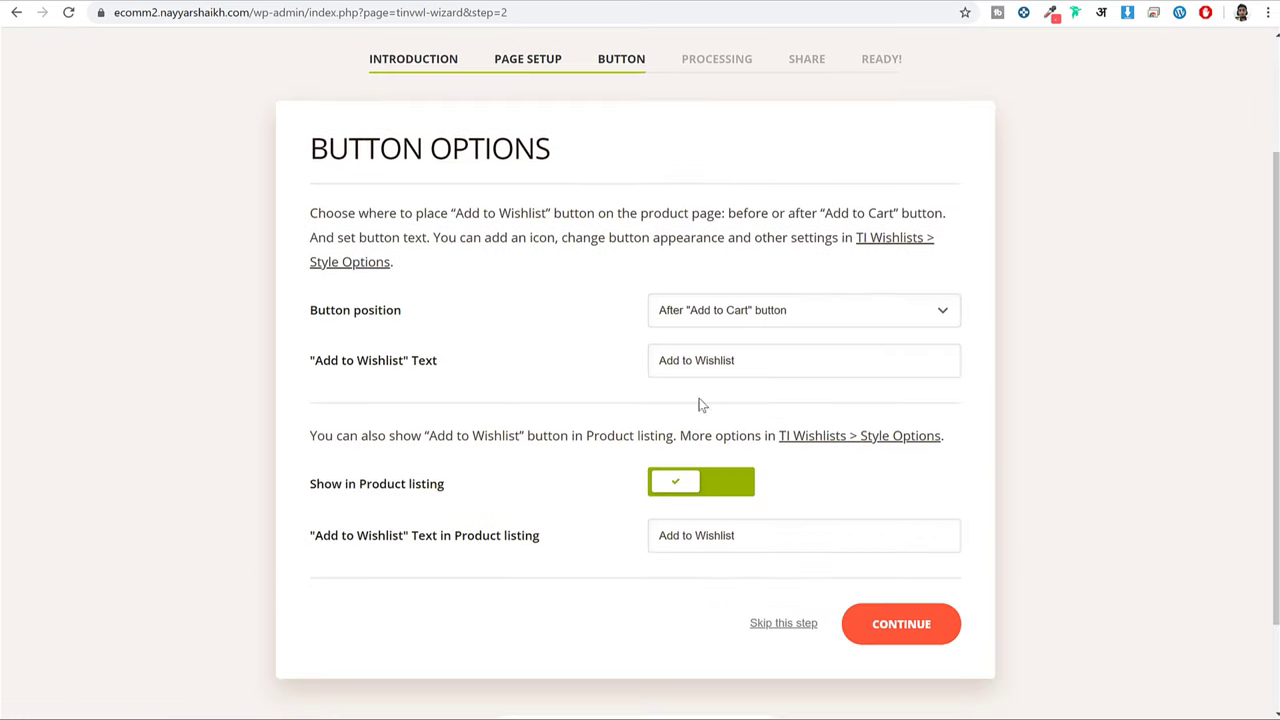
{"action": "left_click_drag", "start_coordinate": [410, 320], "coordinate": [318, 315]}
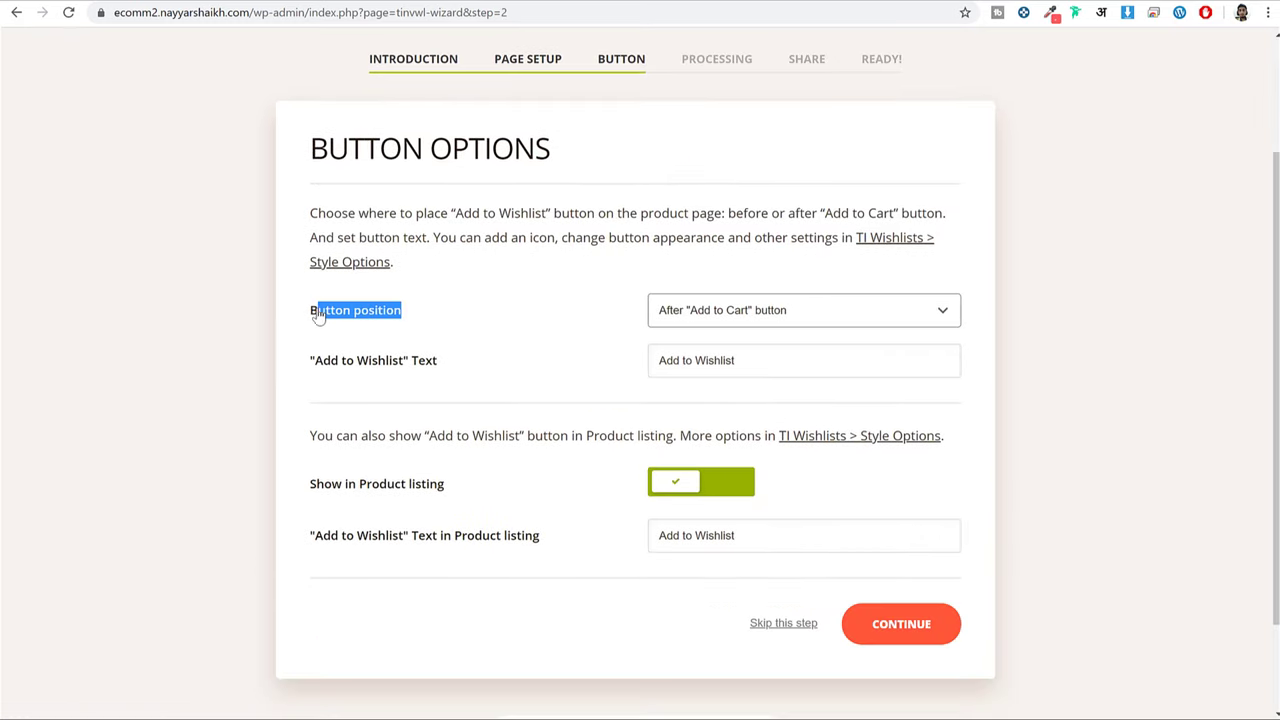
{"action": "left_click", "coordinate": [712, 318]}
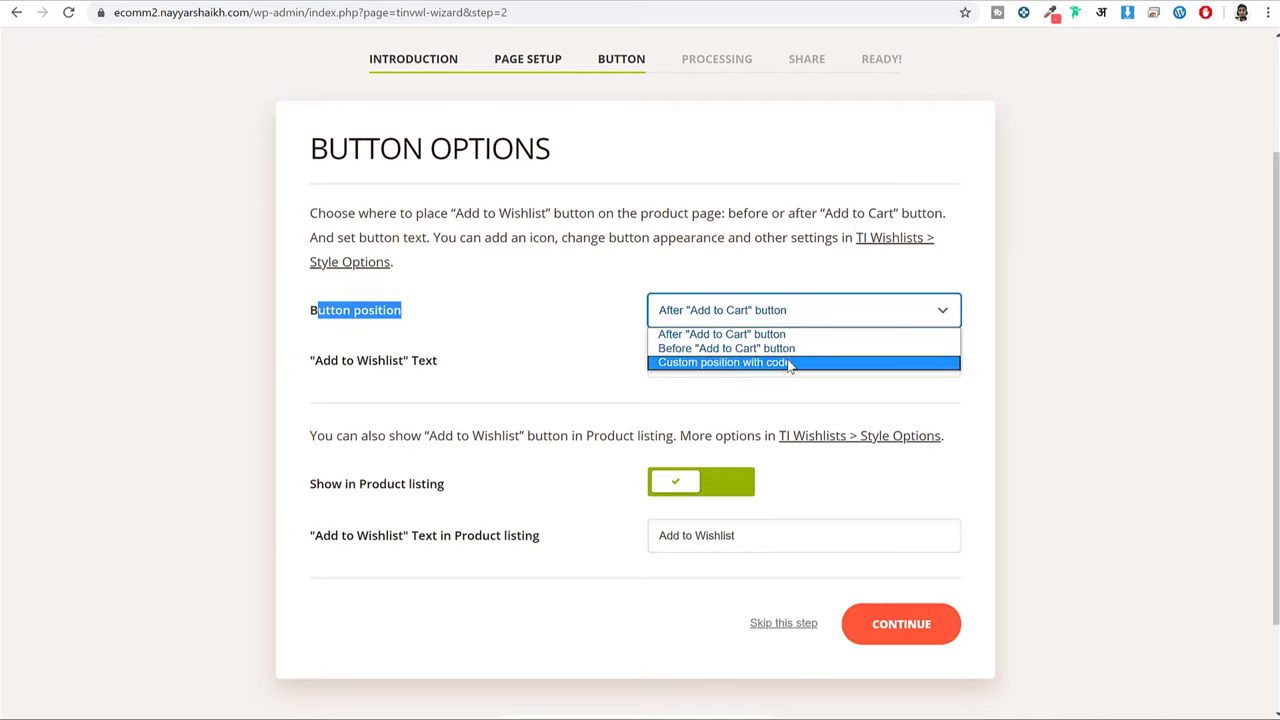
{"action": "left_click", "coordinate": [718, 334]}
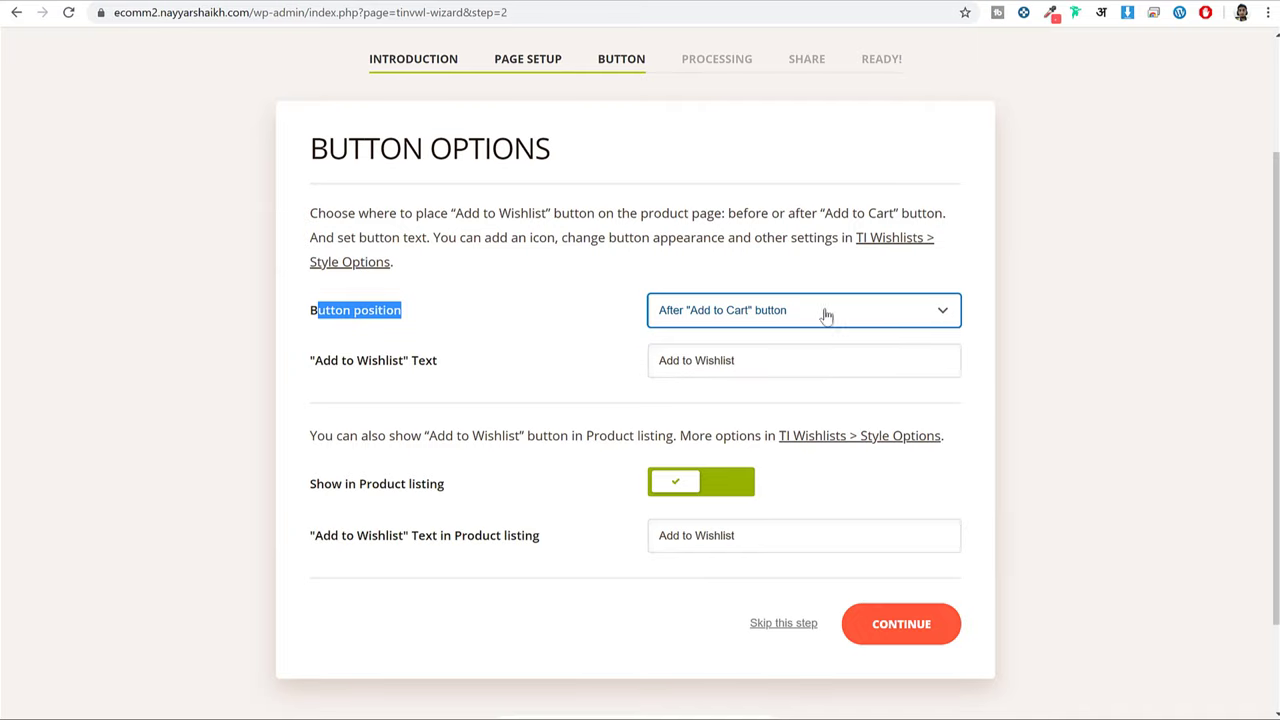
{"action": "left_click", "coordinate": [932, 633]}
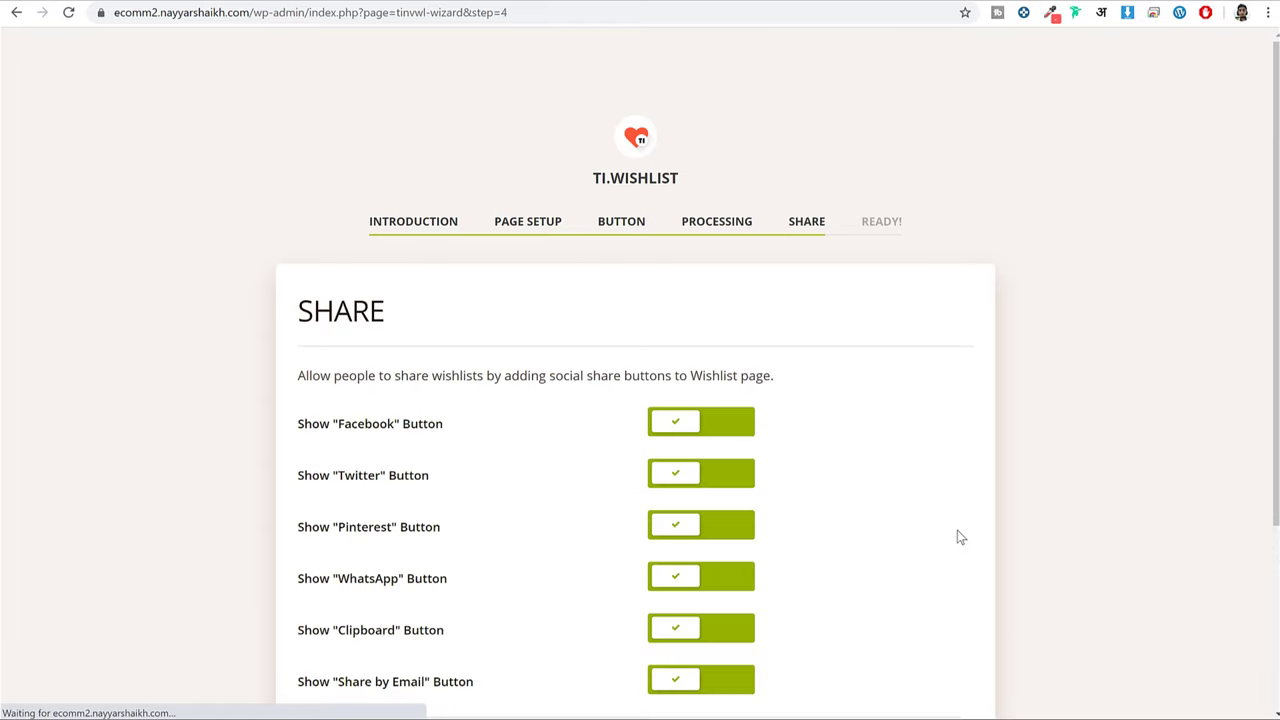
Accept the share settings, finish the wizard, and return to the WordPress Dashboard.
{"action": "scroll", "coordinate": [960, 530], "scroll_direction": "down", "scroll_amount": 3}
{"action": "left_click", "coordinate": [922, 516]}
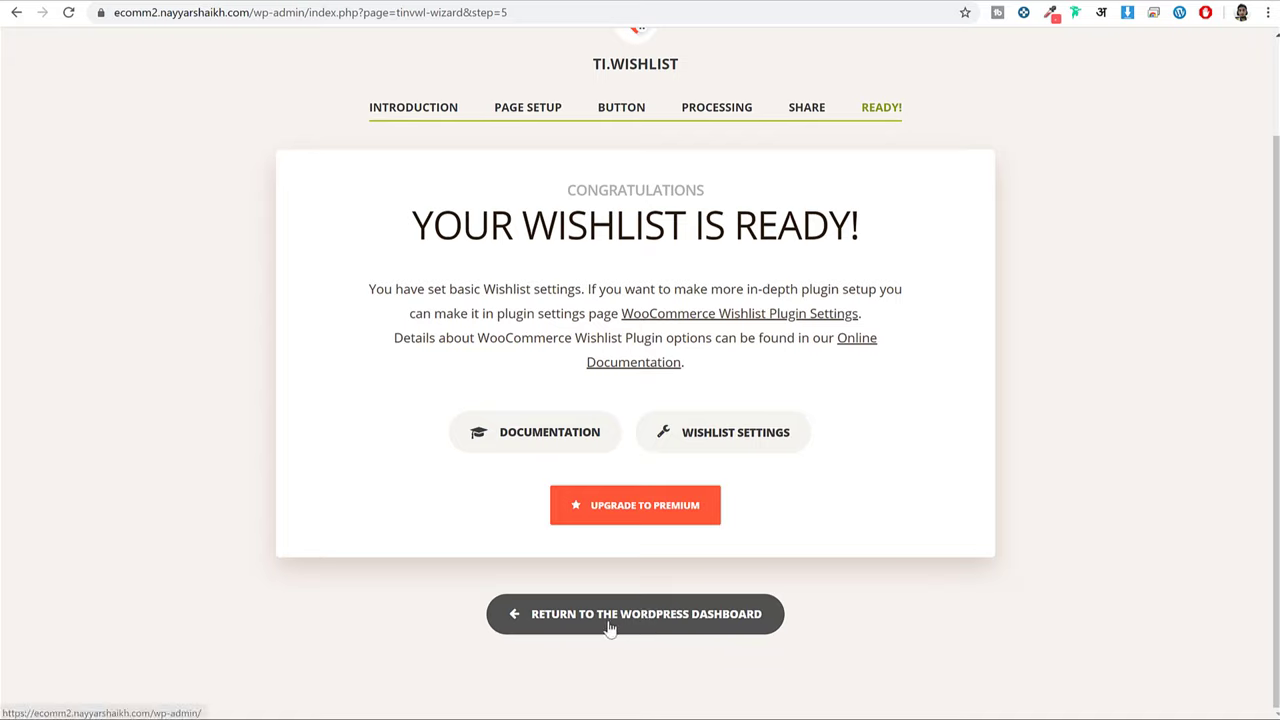
{"action": "left_click", "coordinate": [672, 627]}
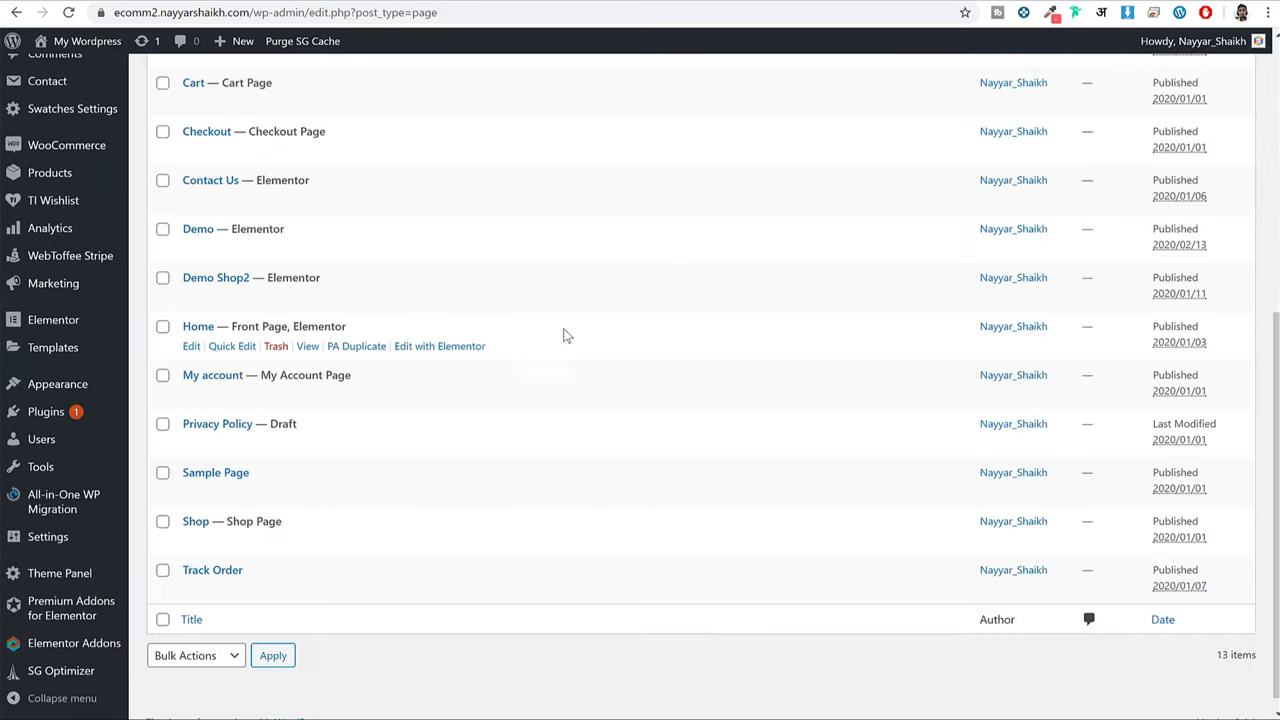
Set the Wishlist page's OceanWP Content Layout to Full Width and update the page.
{"action": "left_click", "coordinate": [69, 14]}
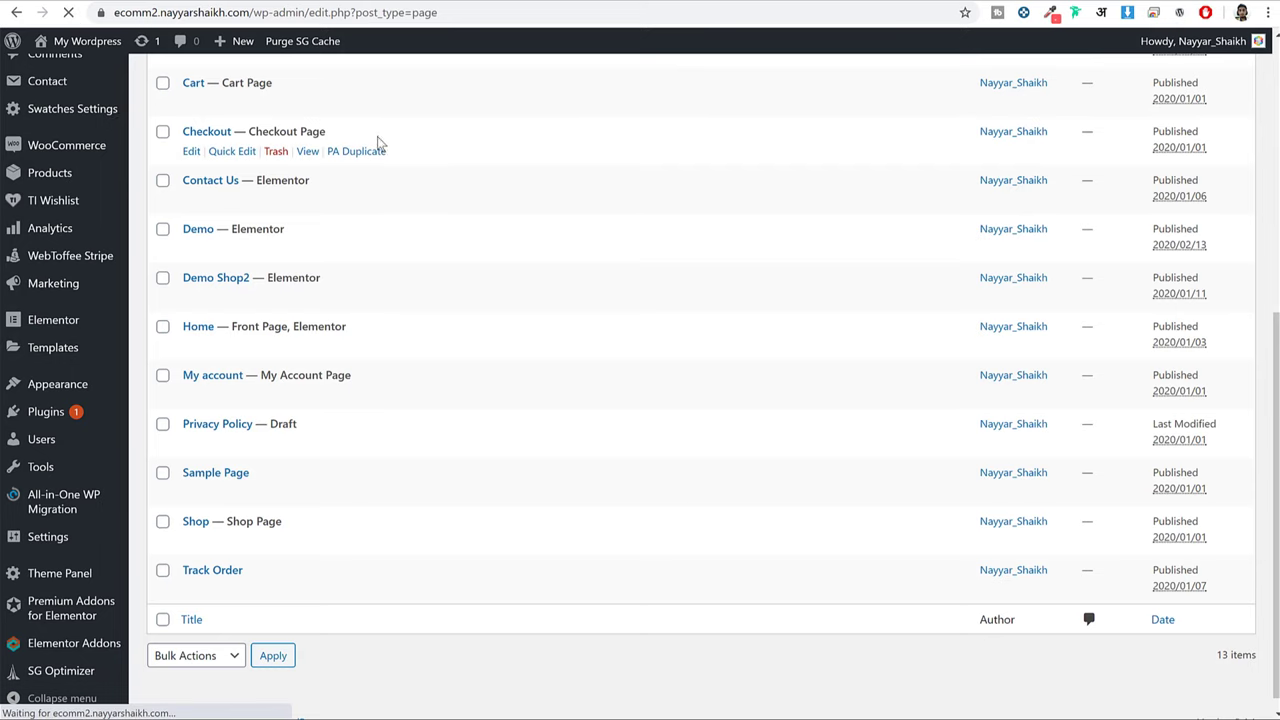
{"action": "left_click_drag", "start_coordinate": [318, 553], "coordinate": [186, 553]}
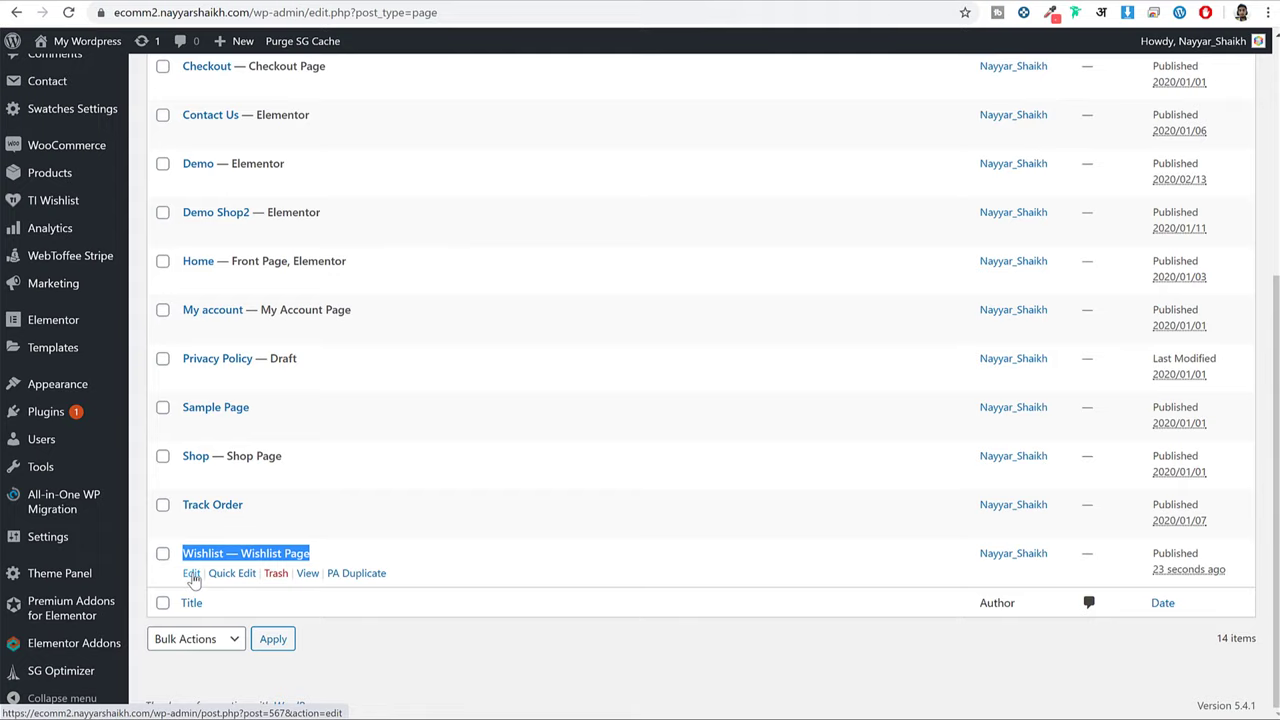
{"action": "left_click", "coordinate": [191, 573]}
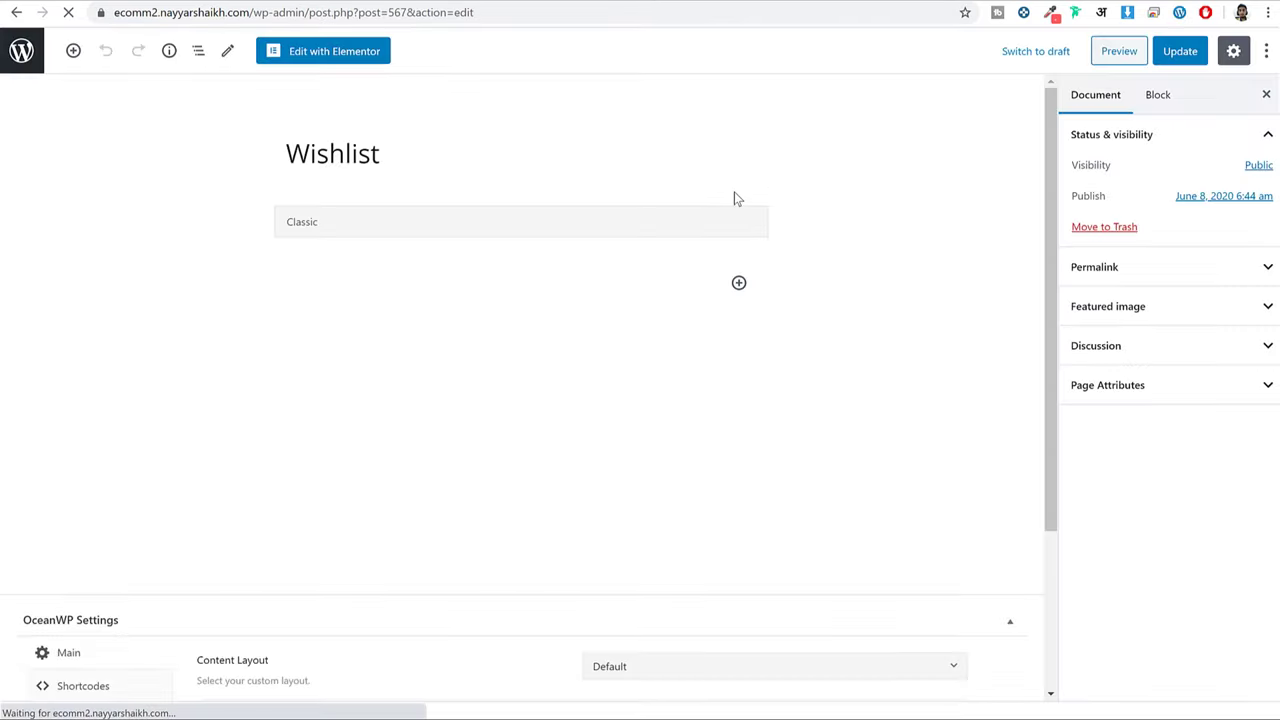
{"action": "scroll", "coordinate": [860, 265], "scroll_direction": "down", "scroll_amount": 3}
{"action": "scroll", "coordinate": [860, 272], "scroll_direction": "down", "scroll_amount": 1}
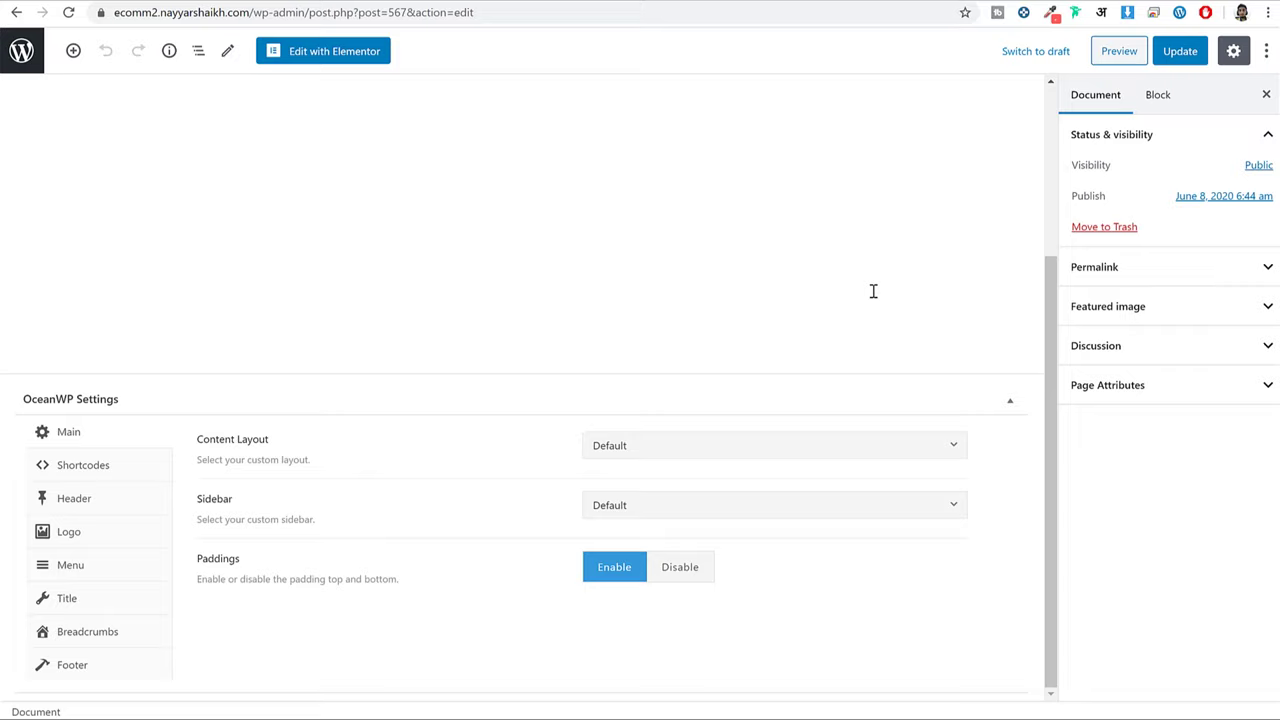
{"action": "left_click", "coordinate": [714, 446]}
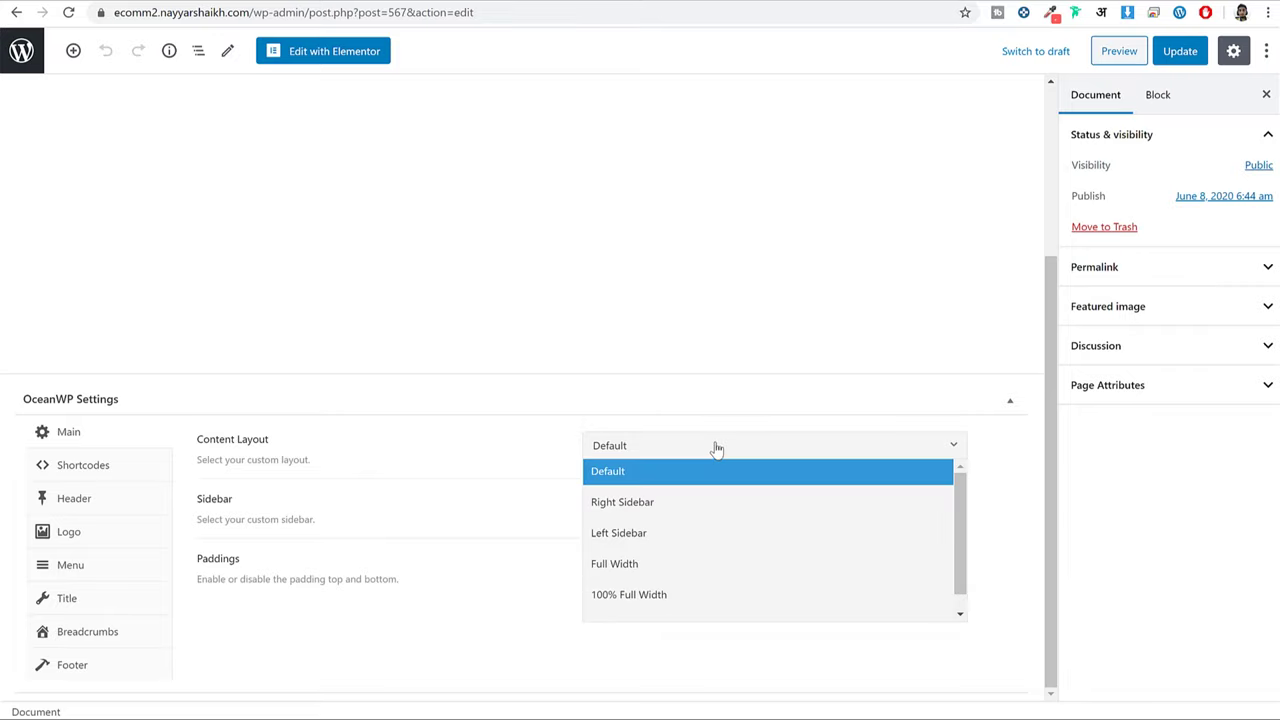
{"action": "left_click", "coordinate": [668, 567]}
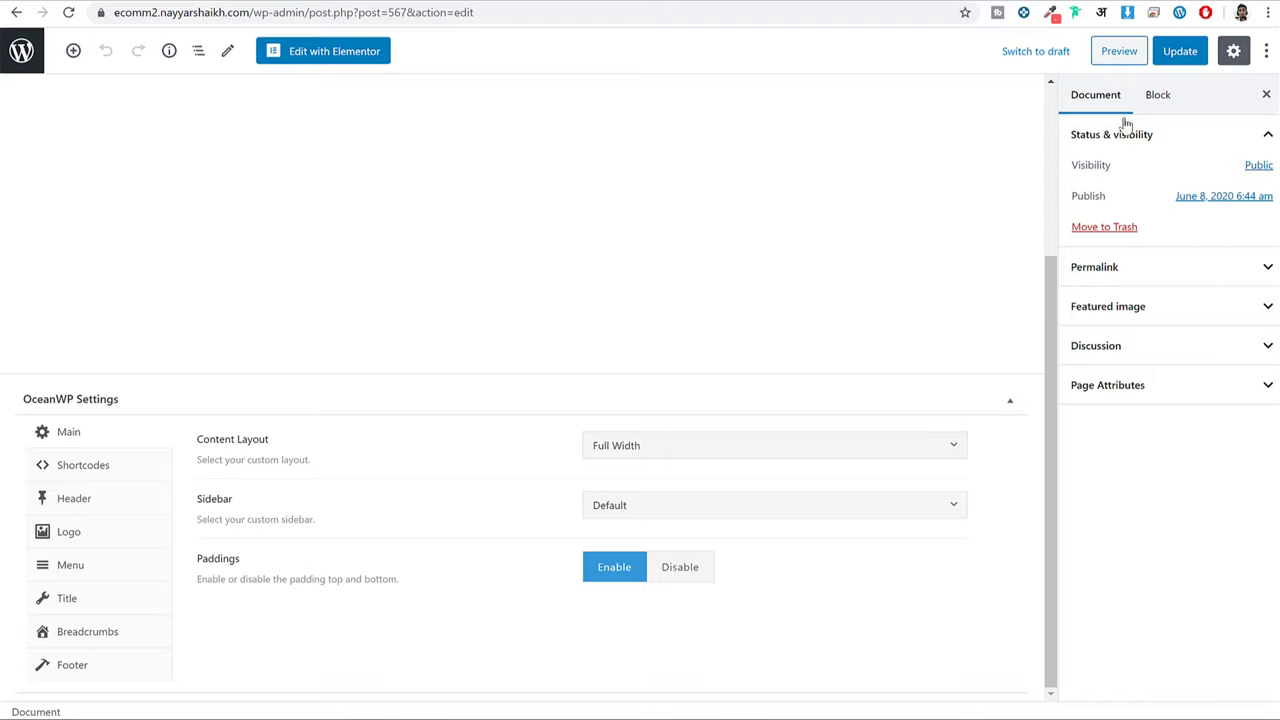
{"action": "left_click", "coordinate": [1201, 54]}
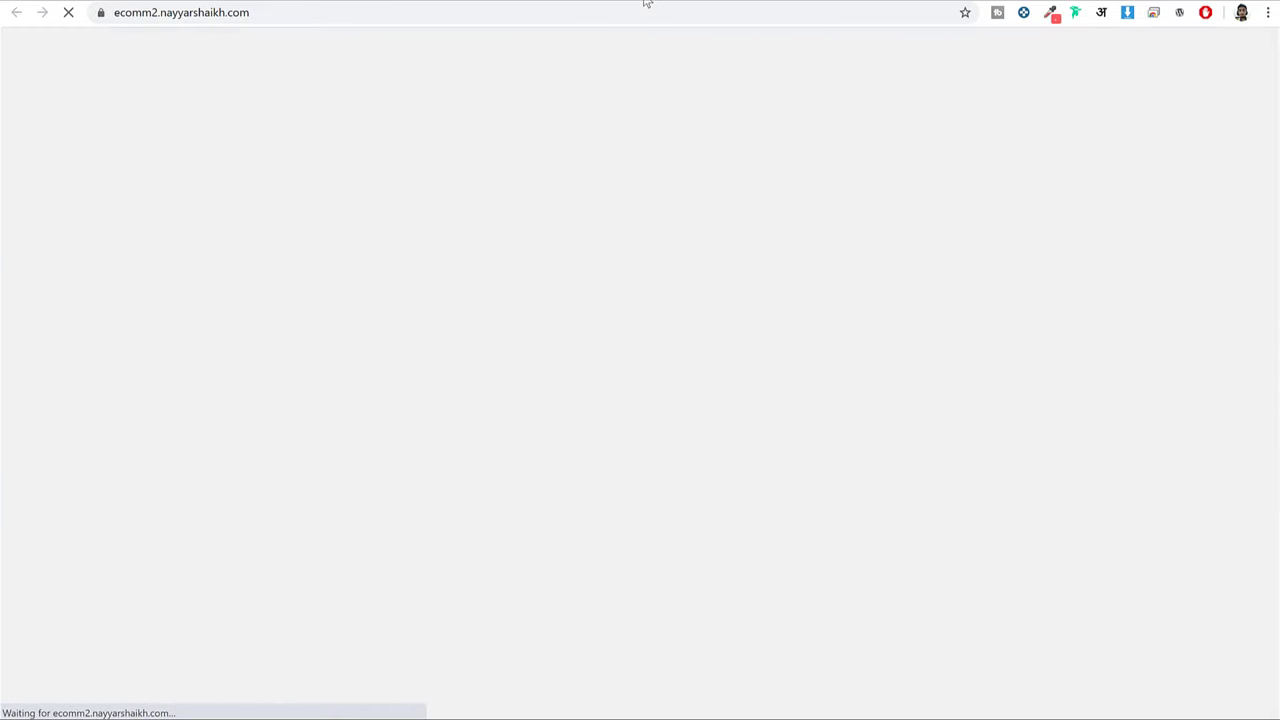
Add the Black Short Sleeve shirt to the wishlist, view the wishlist, then go back.
{"action": "scroll", "coordinate": [857, 316], "scroll_direction": "down", "scroll_amount": 6}
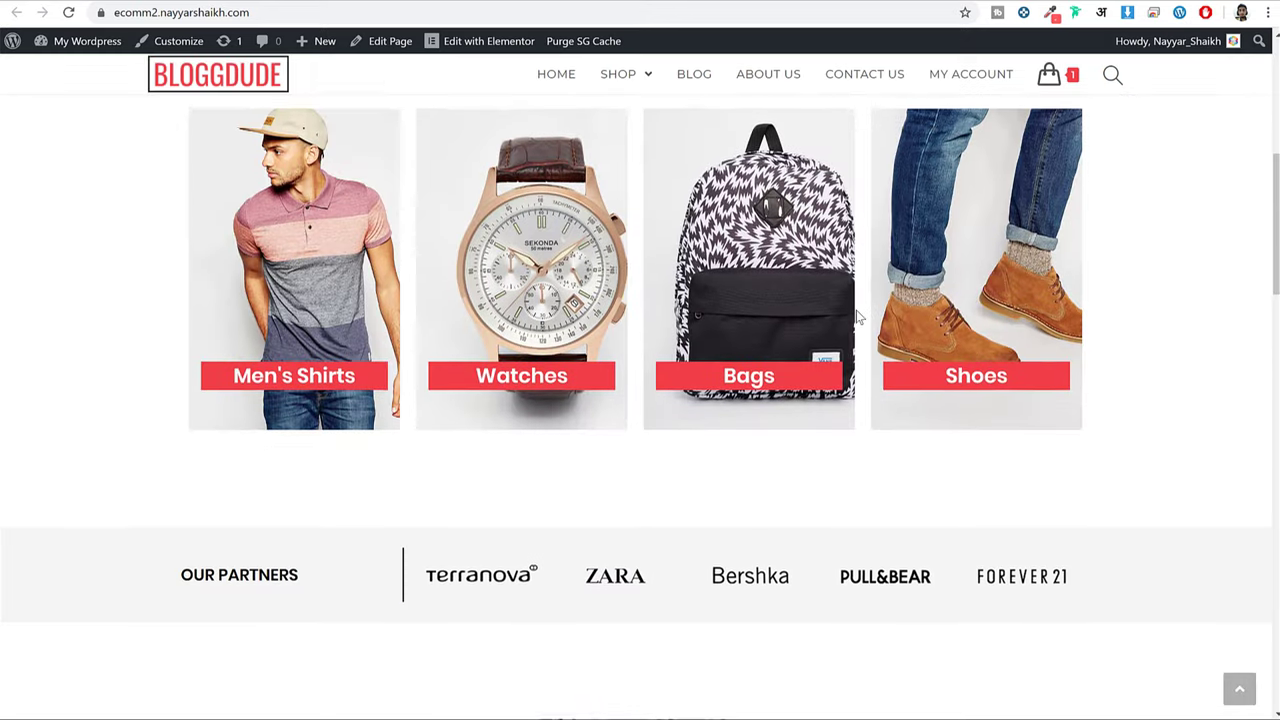
{"action": "scroll", "coordinate": [856, 310], "scroll_direction": "down", "scroll_amount": 5}
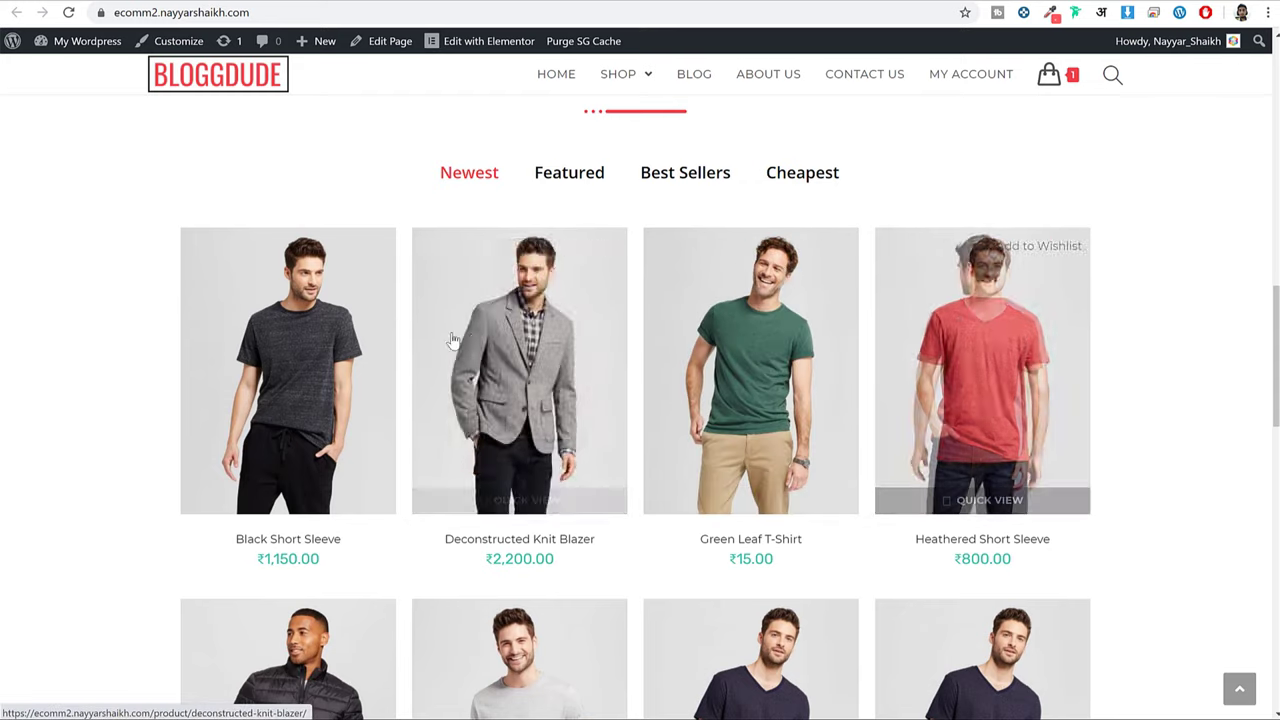
{"action": "left_click", "coordinate": [278, 316]}
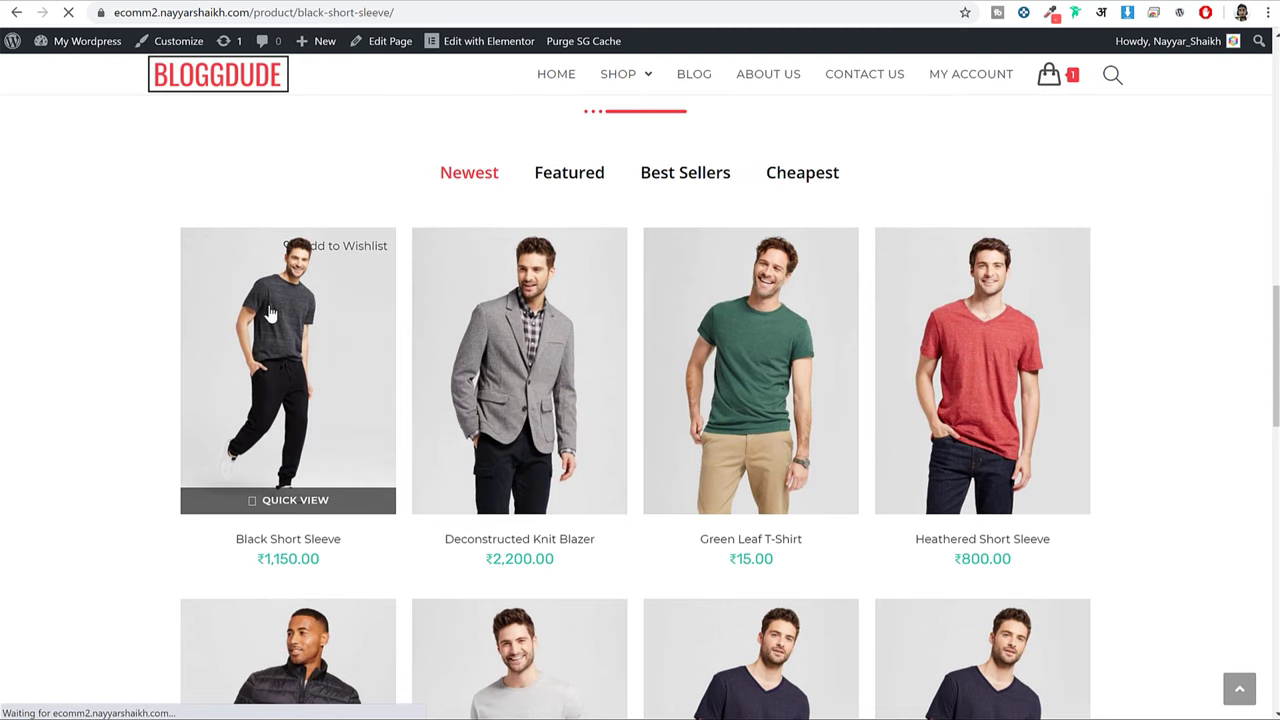
{"action": "scroll", "coordinate": [737, 405], "scroll_direction": "down", "scroll_amount": 2}
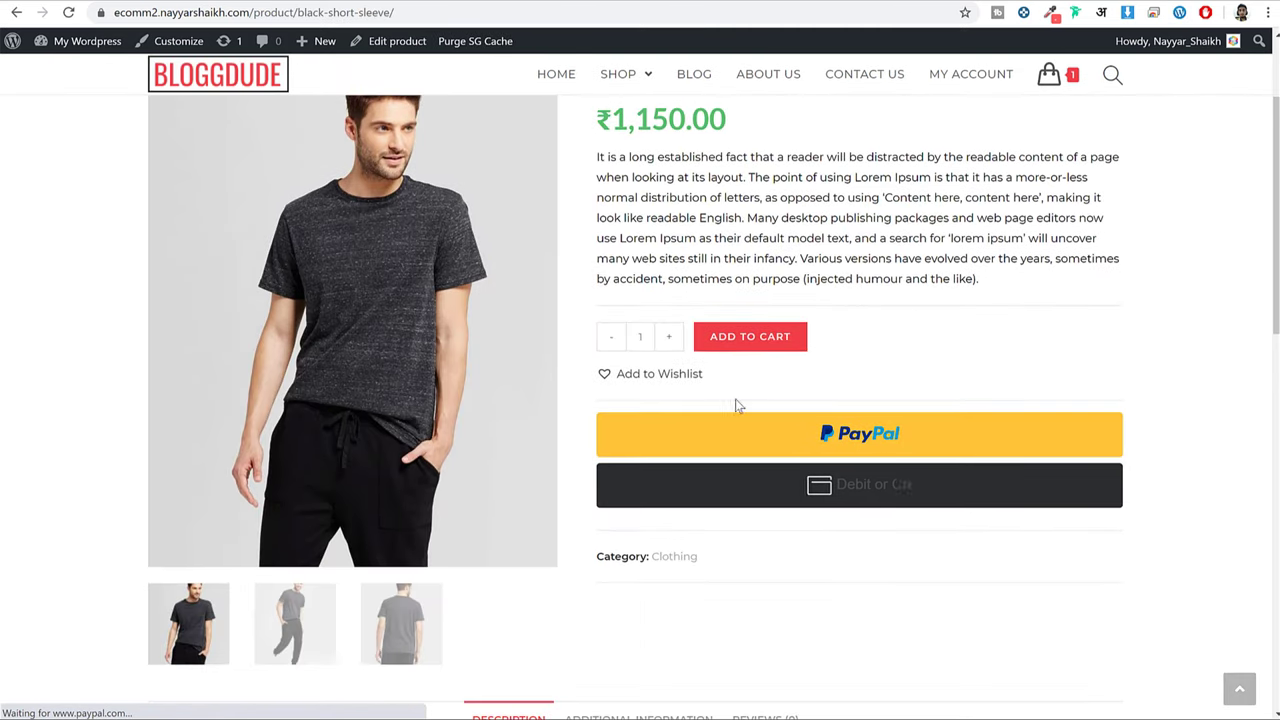
{"action": "left_click_drag", "start_coordinate": [651, 374], "coordinate": [611, 387]}
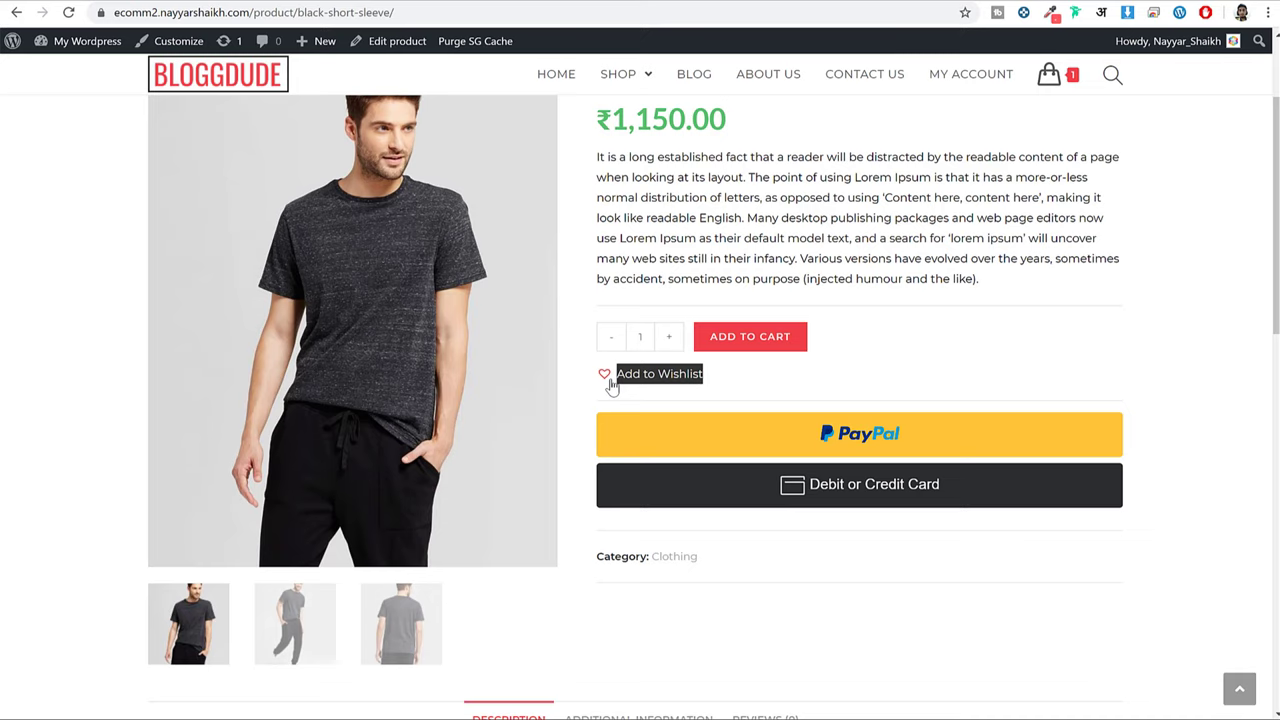
{"action": "left_click", "coordinate": [659, 376]}
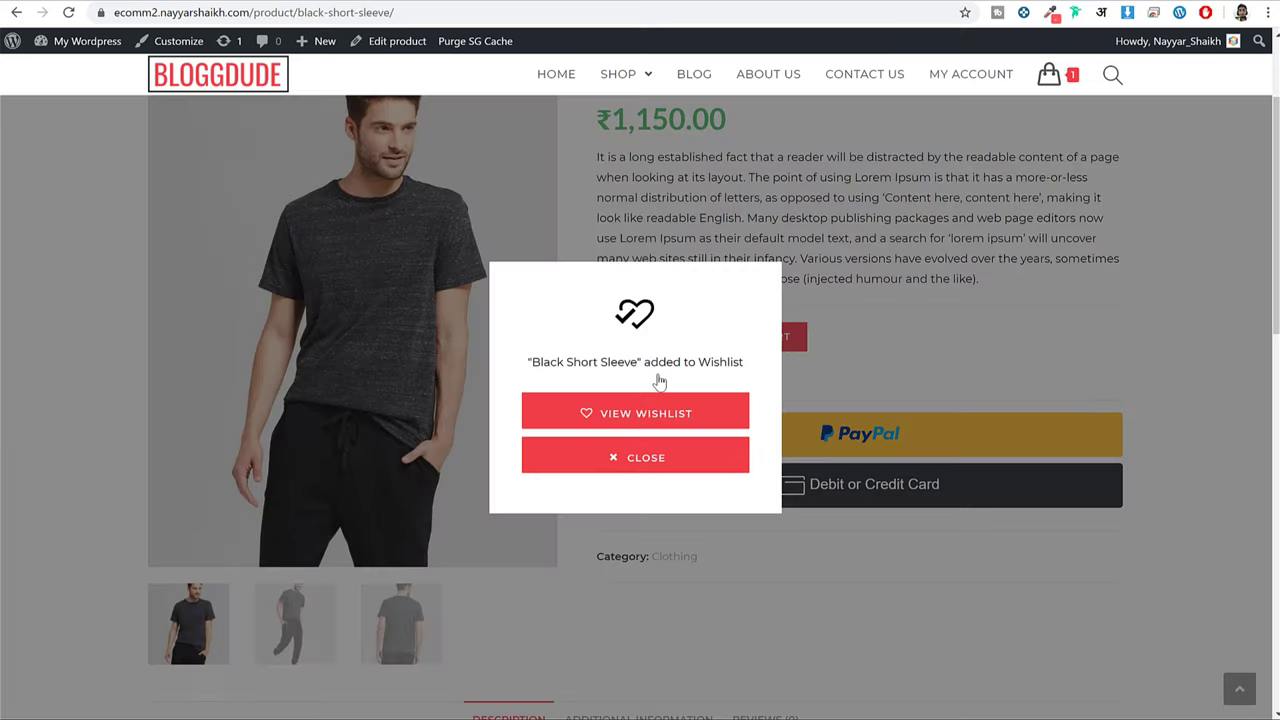
{"action": "left_click", "coordinate": [702, 414]}
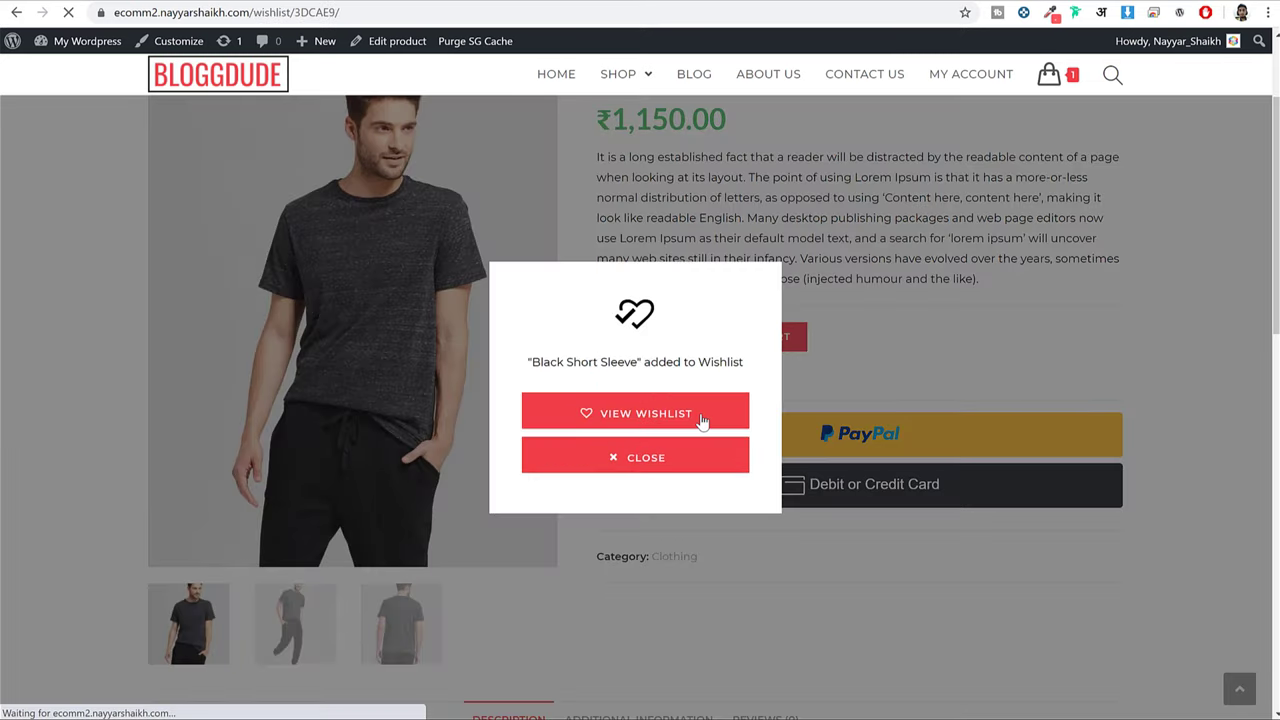
{"action": "key", "text": "alt+Left"}
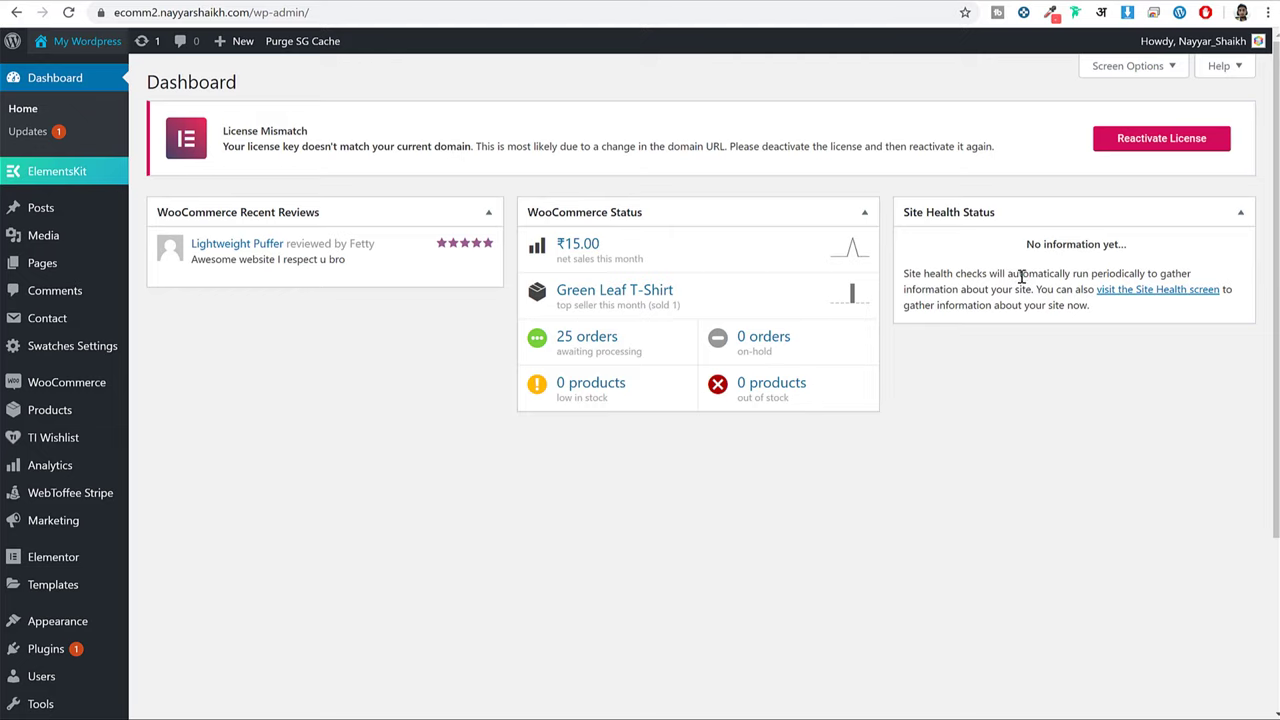
Open TI Wishlist's General Settings, then move to its Style Options page.
{"action": "mouse_move", "coordinate": [57, 443]}
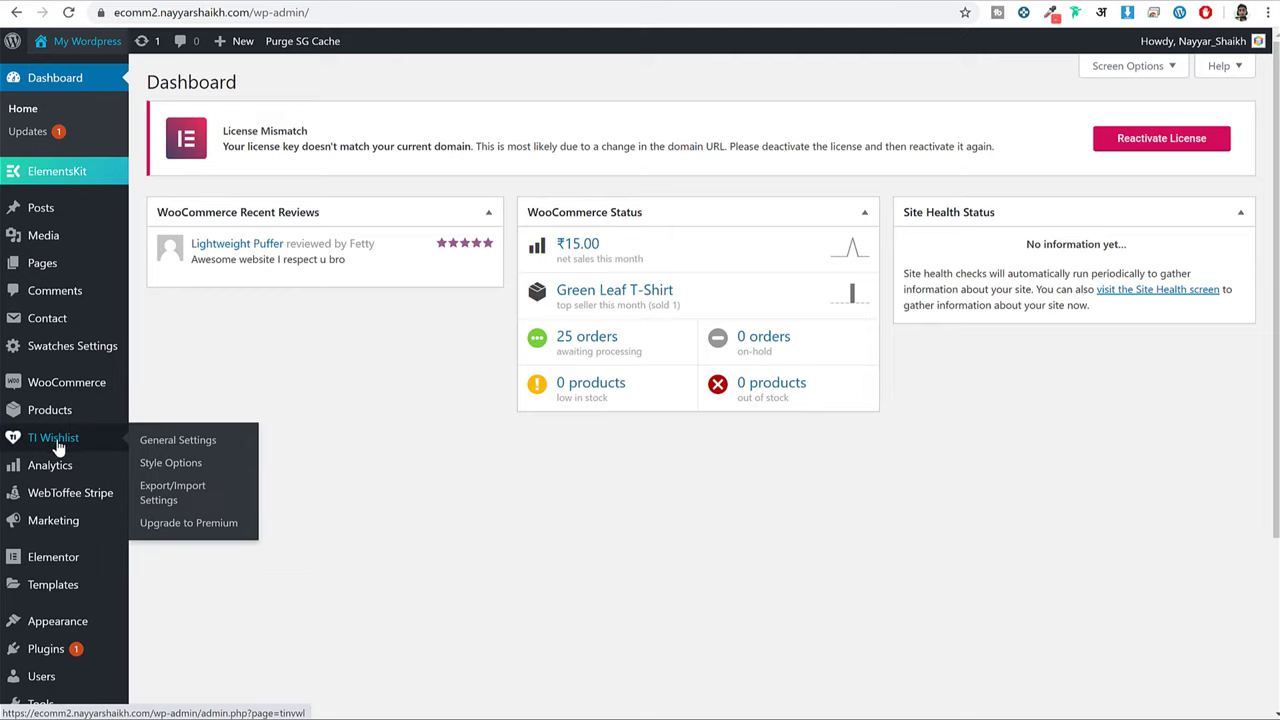
{"action": "left_click", "coordinate": [76, 449]}
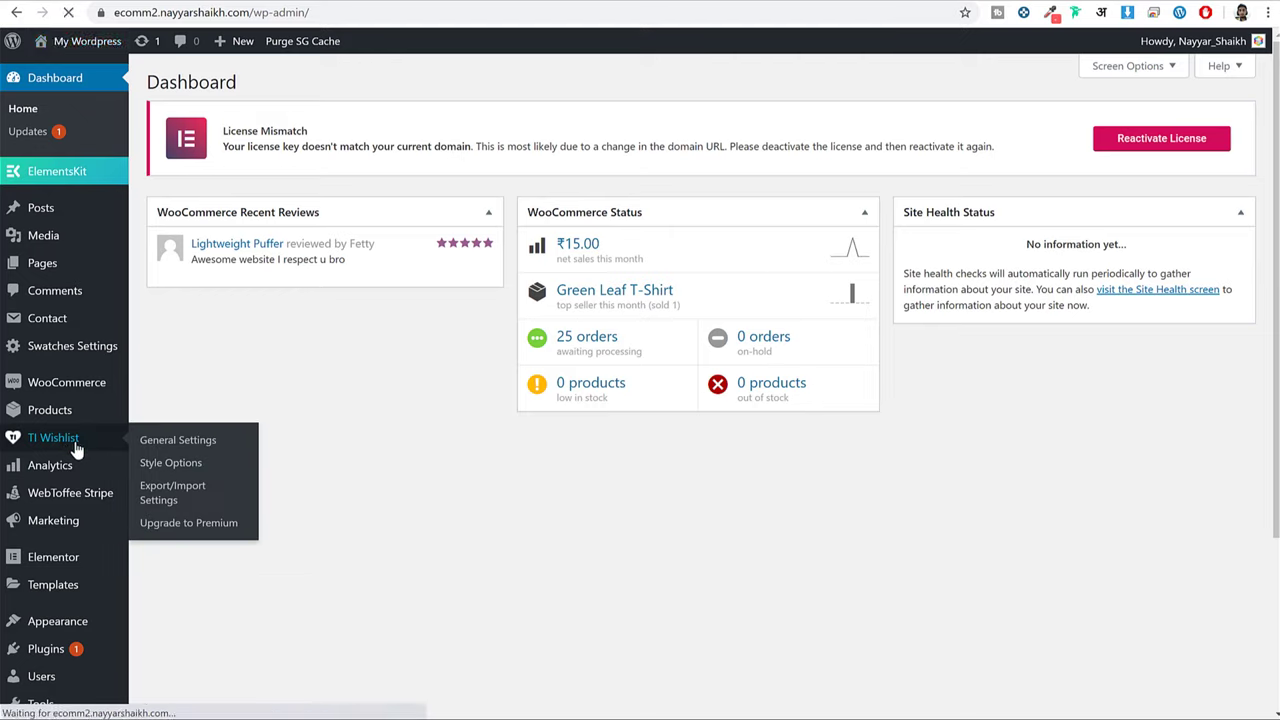
{"action": "scroll", "coordinate": [745, 362], "scroll_direction": "down", "scroll_amount": 5}
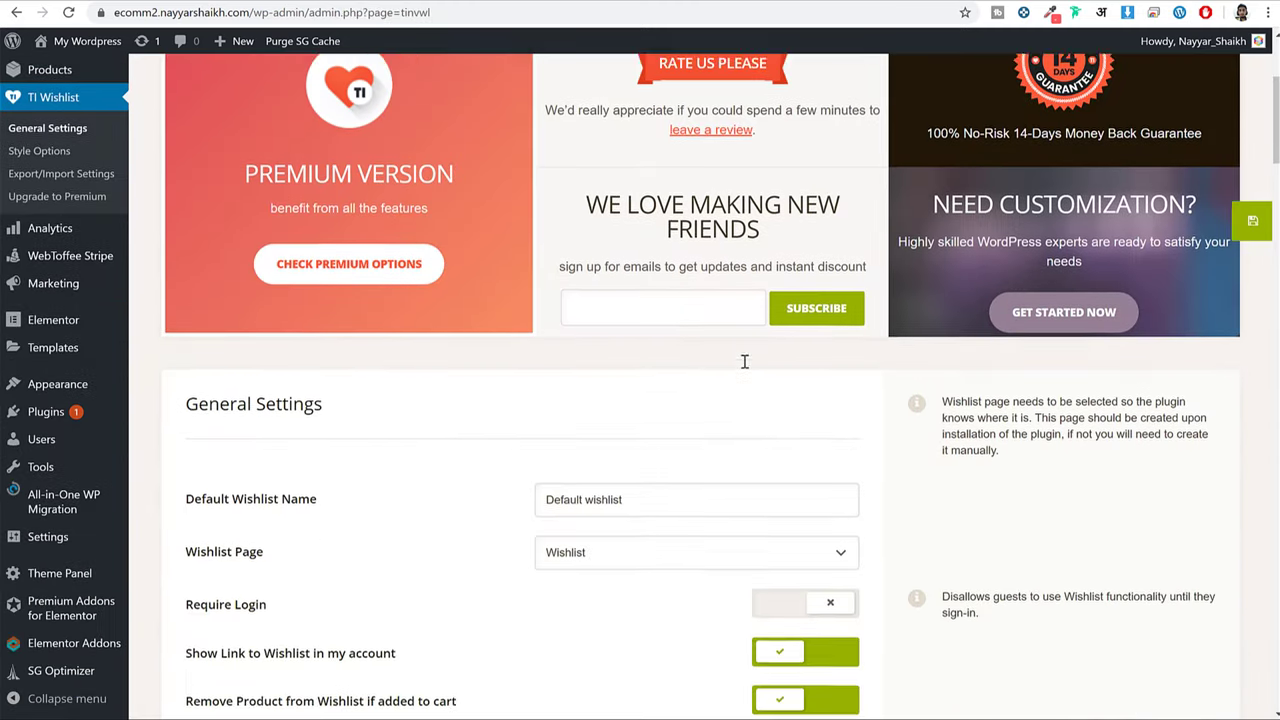
{"action": "scroll", "coordinate": [748, 368], "scroll_direction": "down", "scroll_amount": 5}
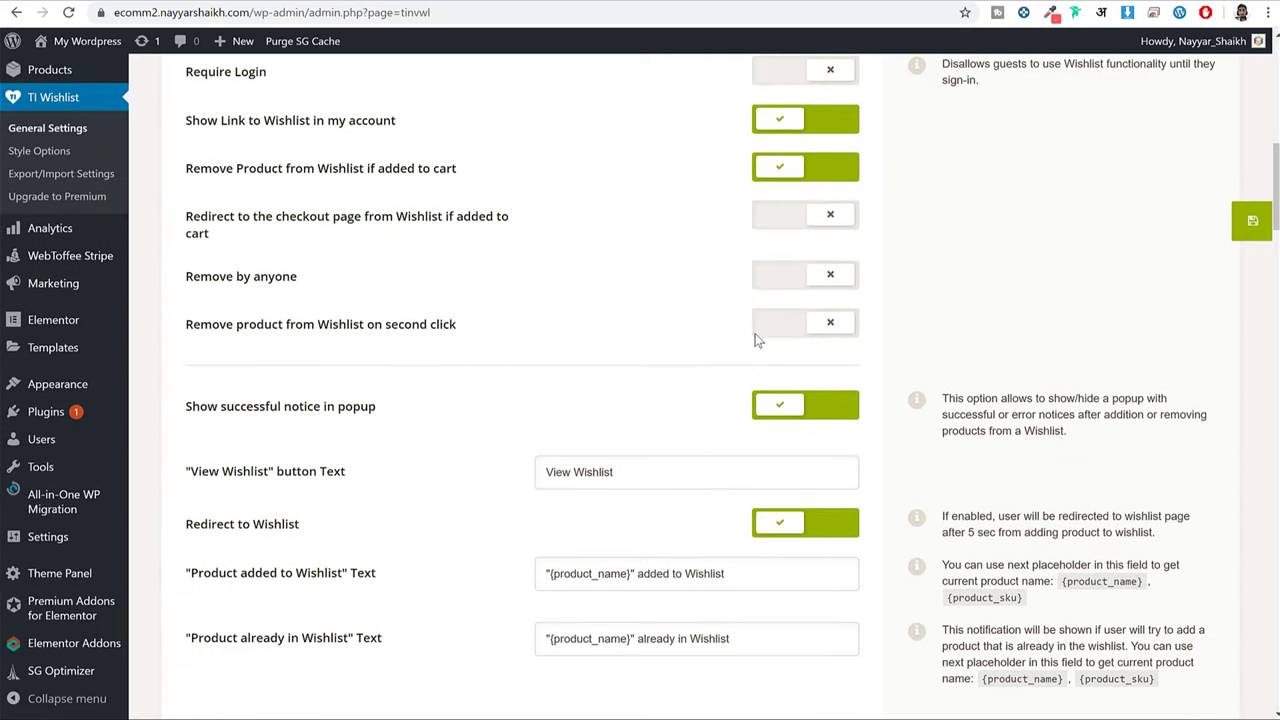
{"action": "scroll", "coordinate": [1190, 392], "scroll_direction": "down", "scroll_amount": 6}
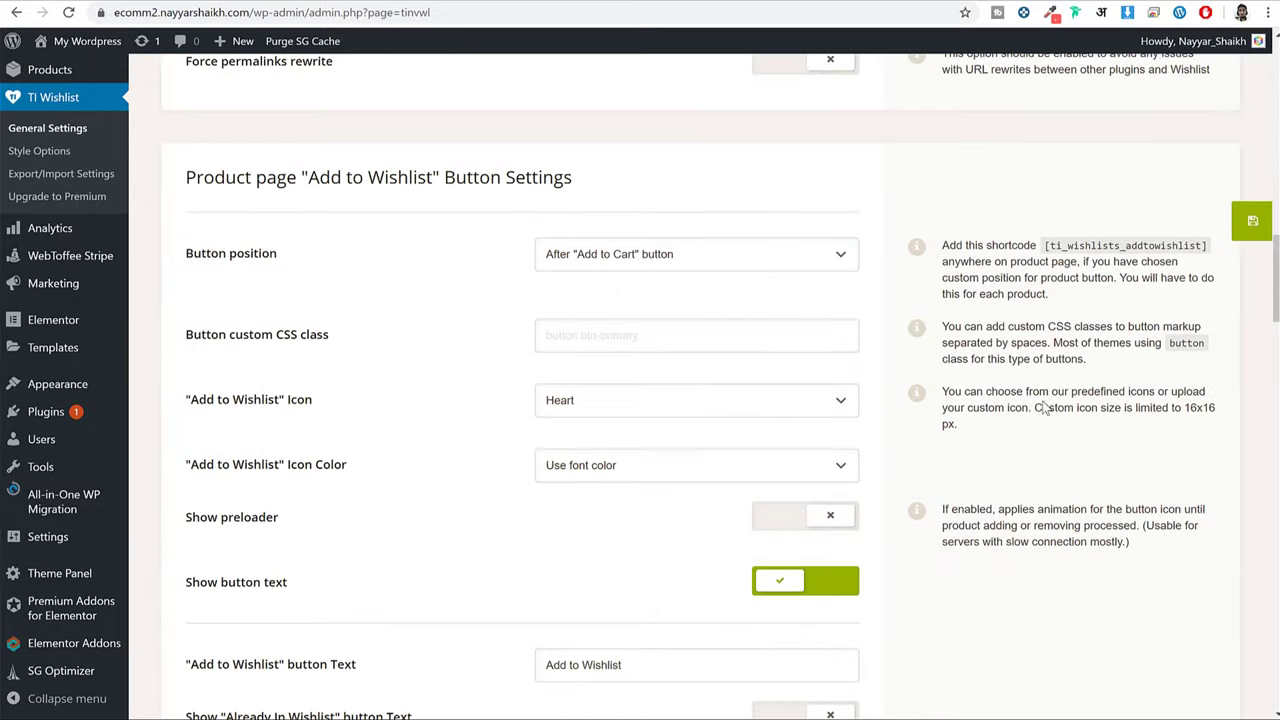
{"action": "scroll", "coordinate": [1040, 407], "scroll_direction": "down", "scroll_amount": 4}
{"action": "scroll", "coordinate": [1034, 466], "scroll_direction": "up", "scroll_amount": 7}
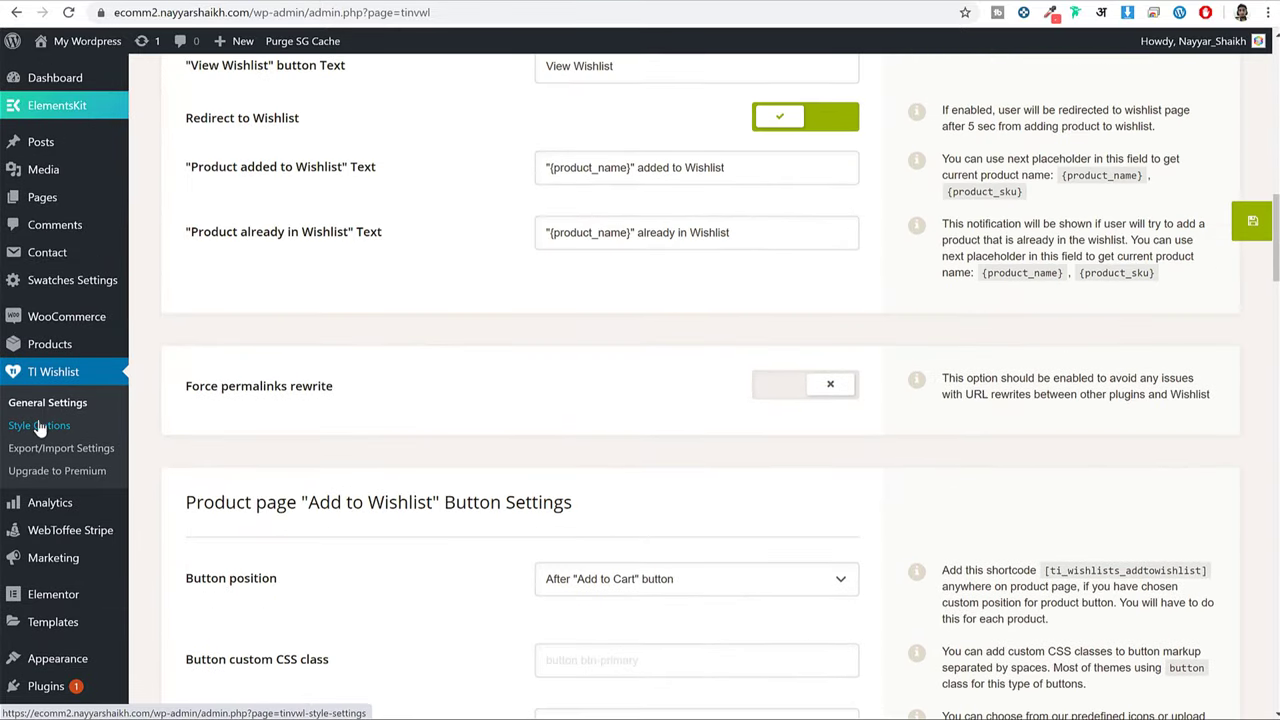
{"action": "left_click", "coordinate": [40, 428]}
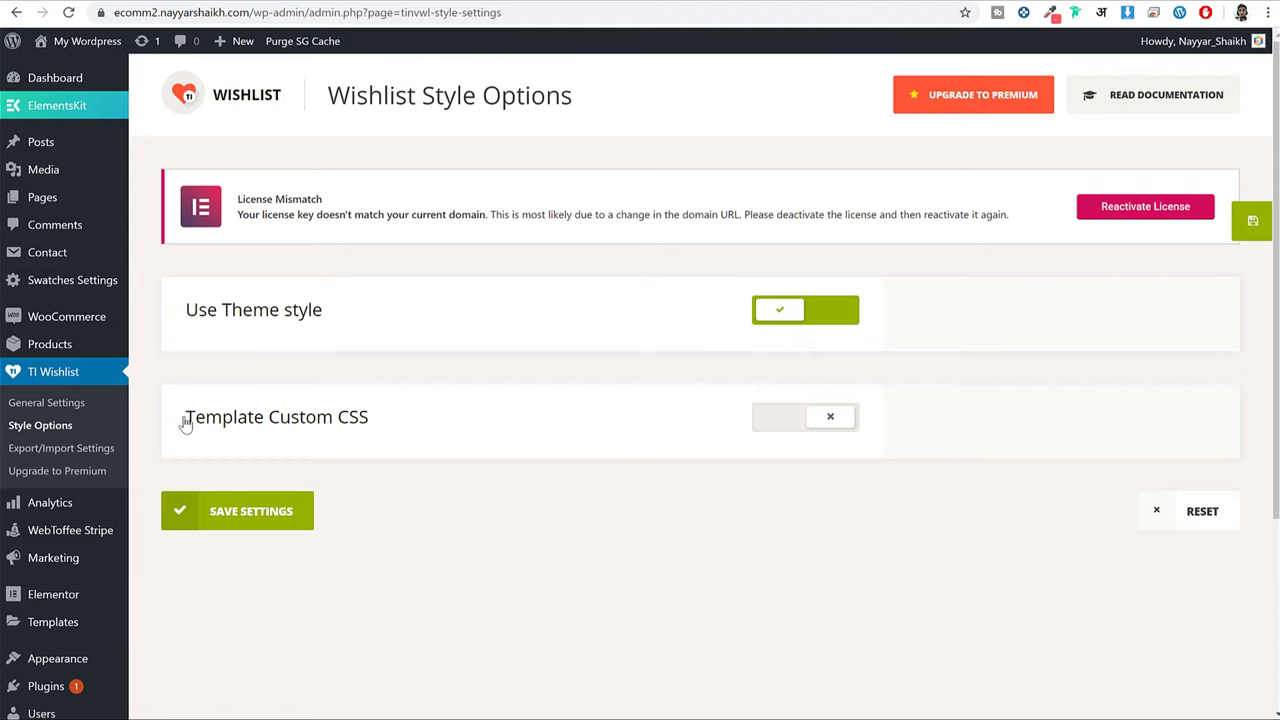
Turn on Template Custom CSS and enlarge its empty CSS textarea.
{"action": "left_click_drag", "start_coordinate": [185, 419], "coordinate": [529, 434]}
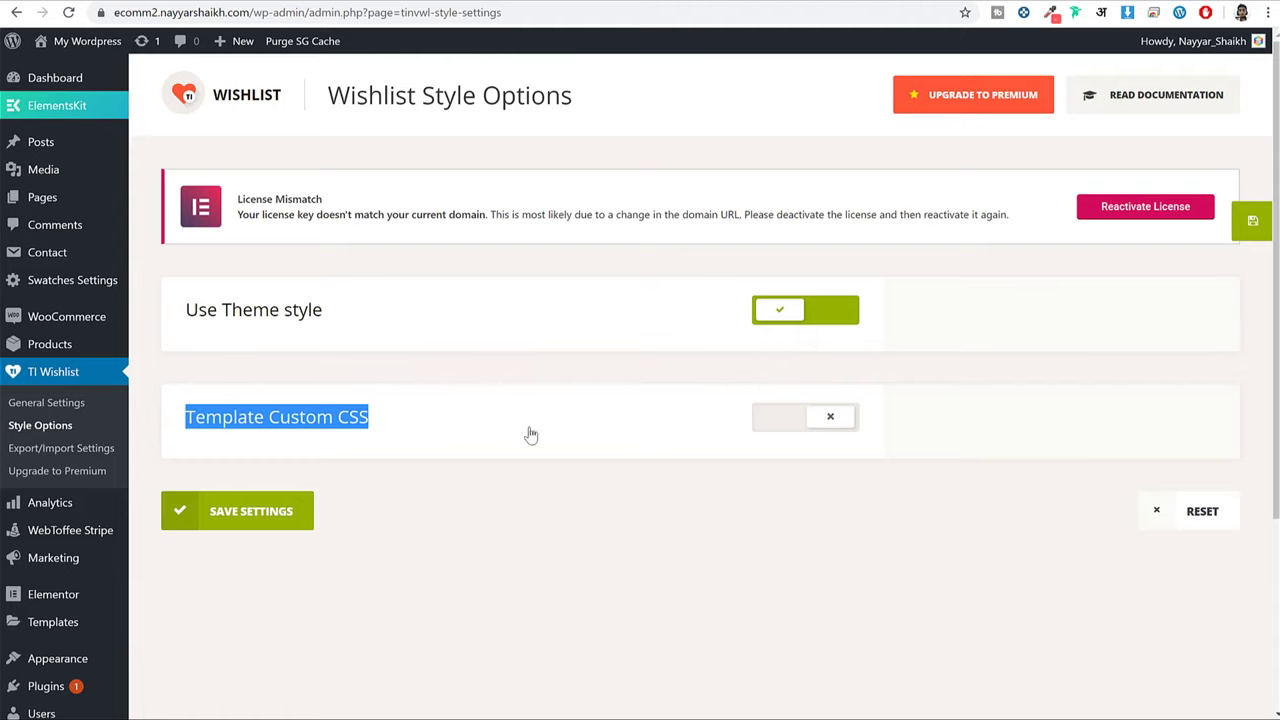
{"action": "left_click", "coordinate": [759, 424]}
{"action": "scroll", "coordinate": [870, 395], "scroll_direction": "down", "scroll_amount": 2}
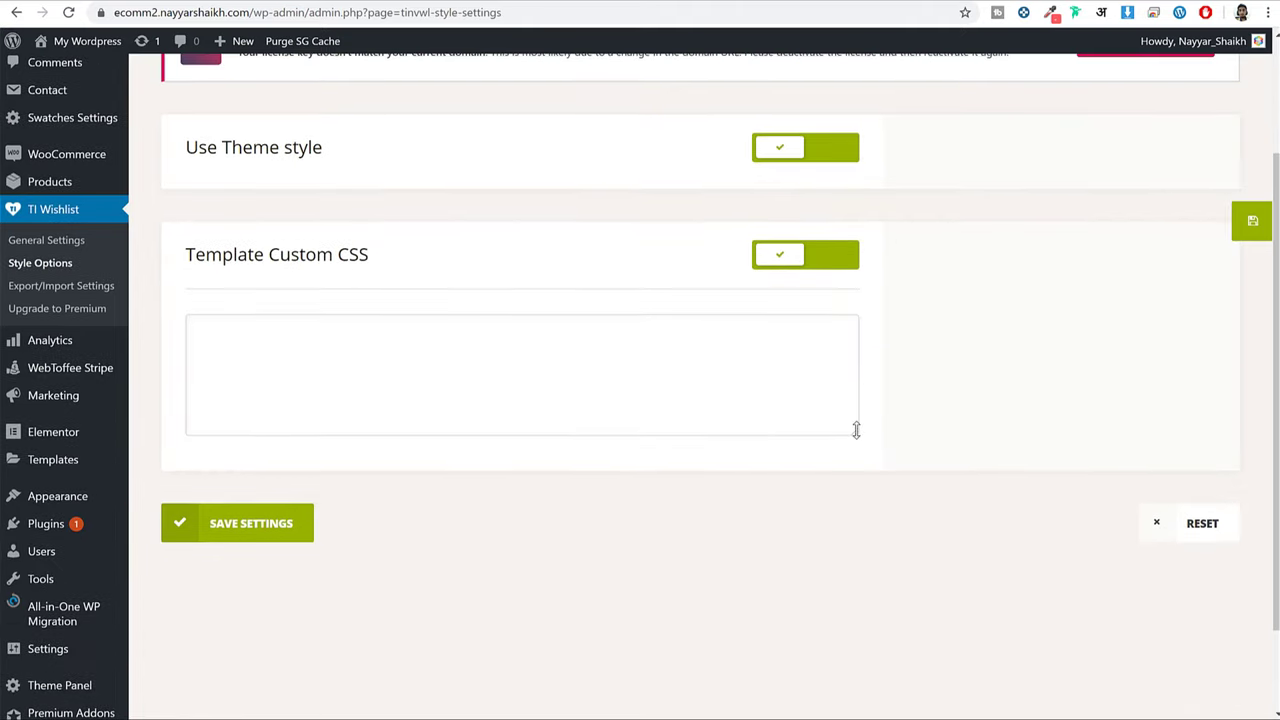
{"action": "left_click_drag", "start_coordinate": [856, 430], "coordinate": [857, 535]}
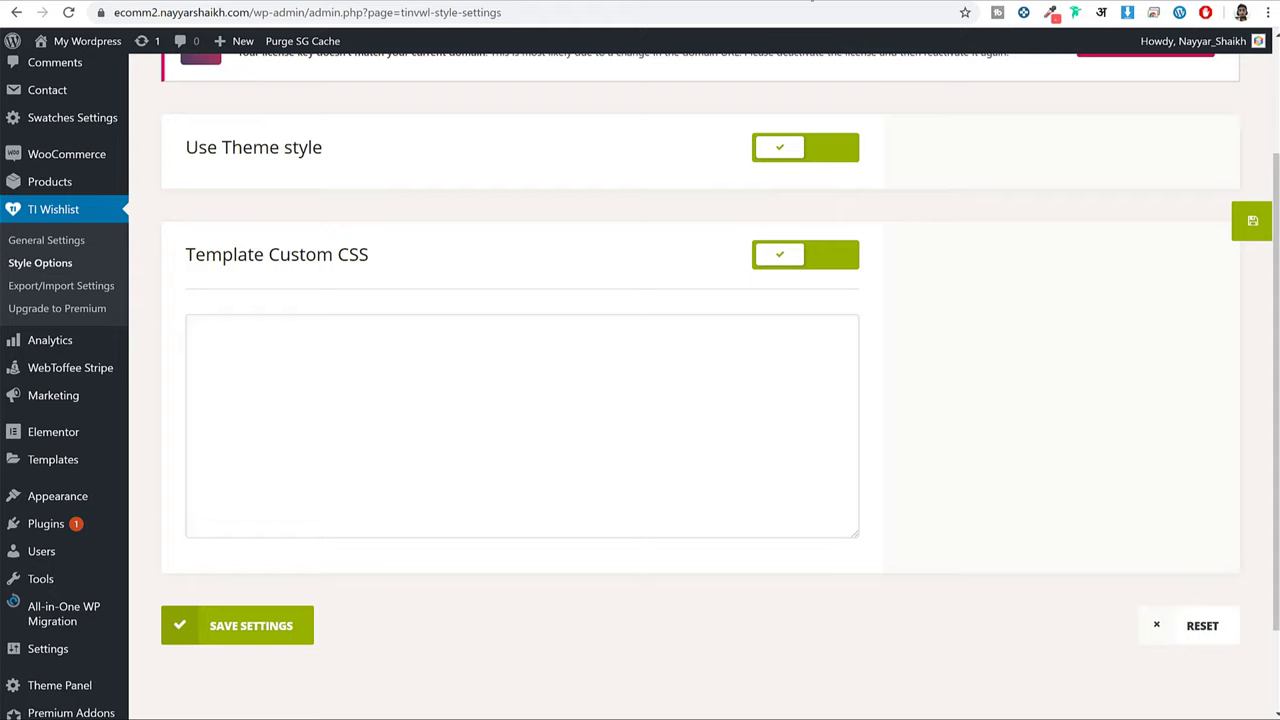
Load bloggdude.com in a new browser tab.
{"action": "key", "text": "ctrl+t"}
{"action": "type", "text": "bloggdude.com"}
{"action": "key", "text": "Return"}
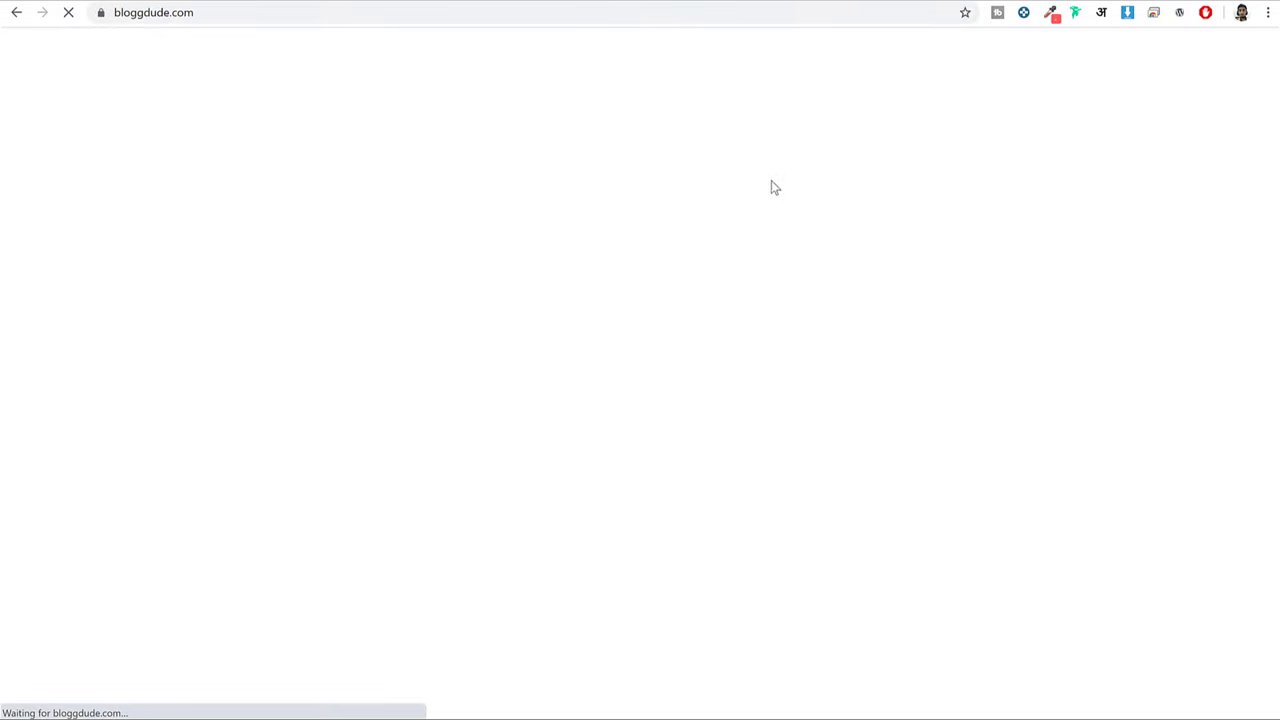
Paste the Wishlist post's button CSS (#44C4AC, hover #000) into Template Custom CSS and save settings.
{"action": "scroll", "coordinate": [789, 274], "scroll_direction": "down", "scroll_amount": 5}
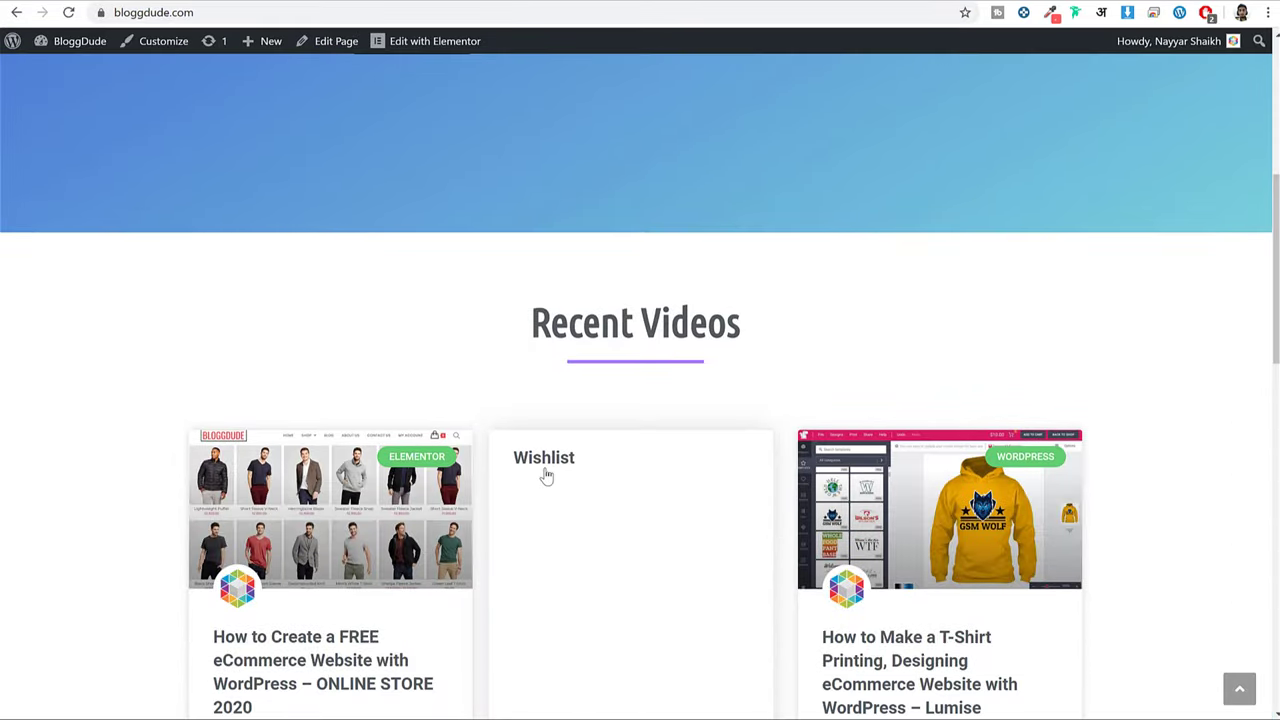
{"action": "left_click", "coordinate": [544, 476]}
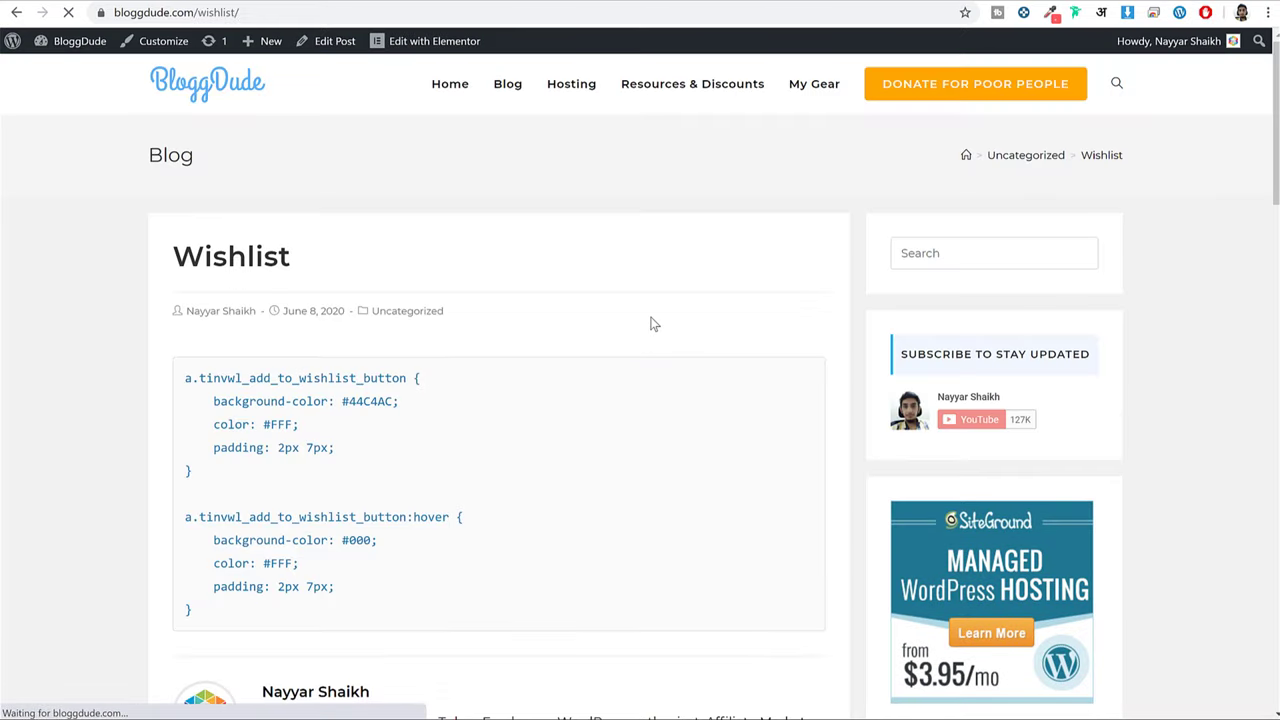
{"action": "scroll", "coordinate": [906, 354], "scroll_direction": "down", "scroll_amount": 5}
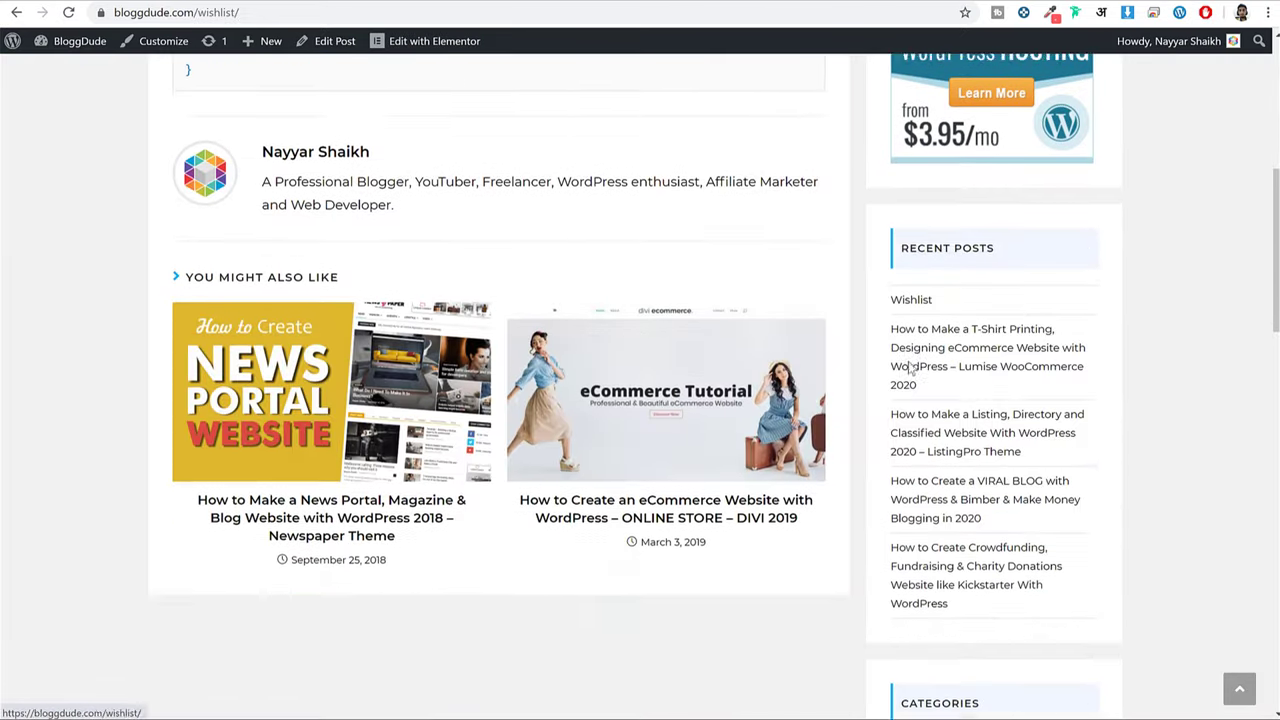
{"action": "left_click", "coordinate": [911, 299]}
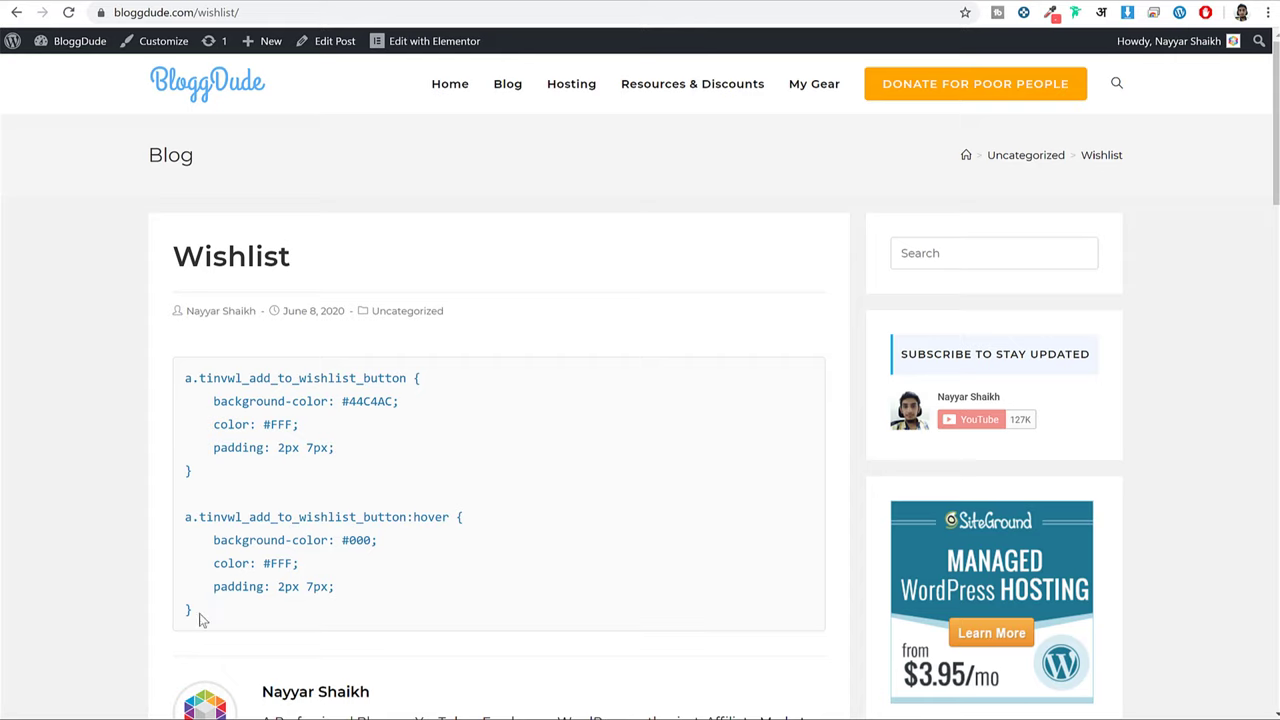
{"action": "left_click_drag", "start_coordinate": [200, 615], "coordinate": [172, 388]}
{"action": "right_click", "coordinate": [222, 398]}
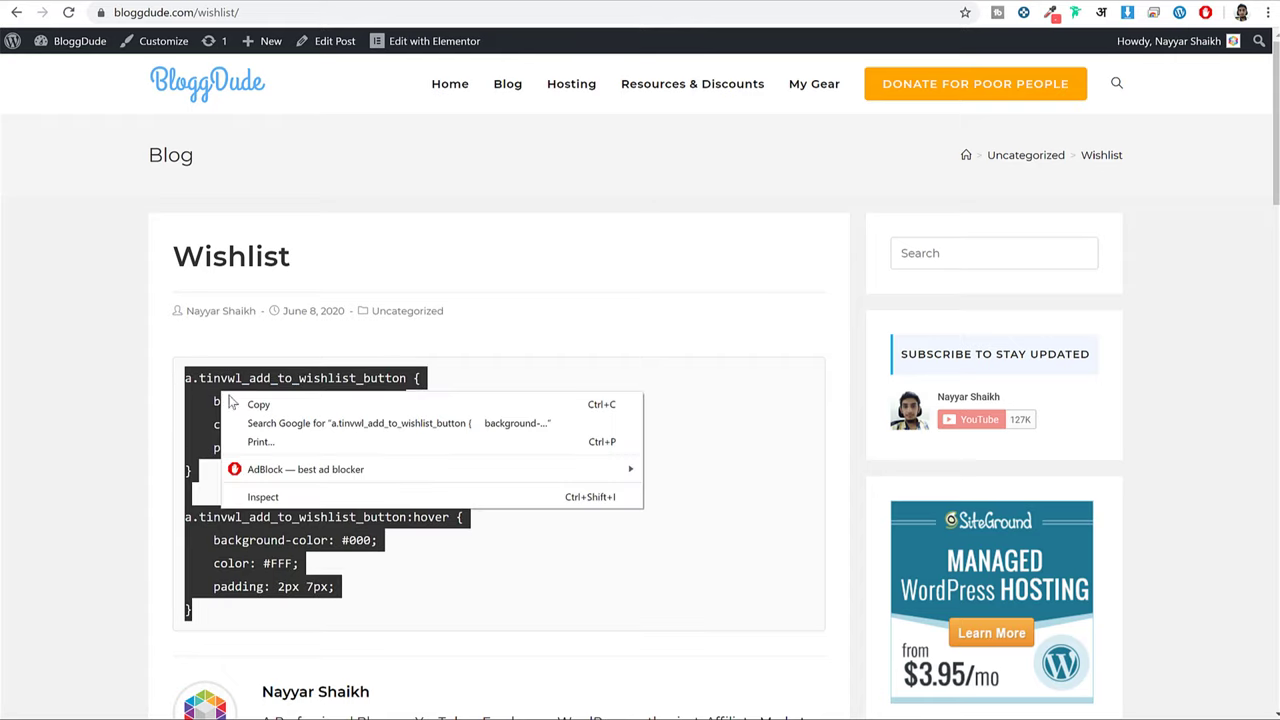
{"action": "left_click", "coordinate": [245, 406]}
{"action": "left_click", "coordinate": [484, 4]}
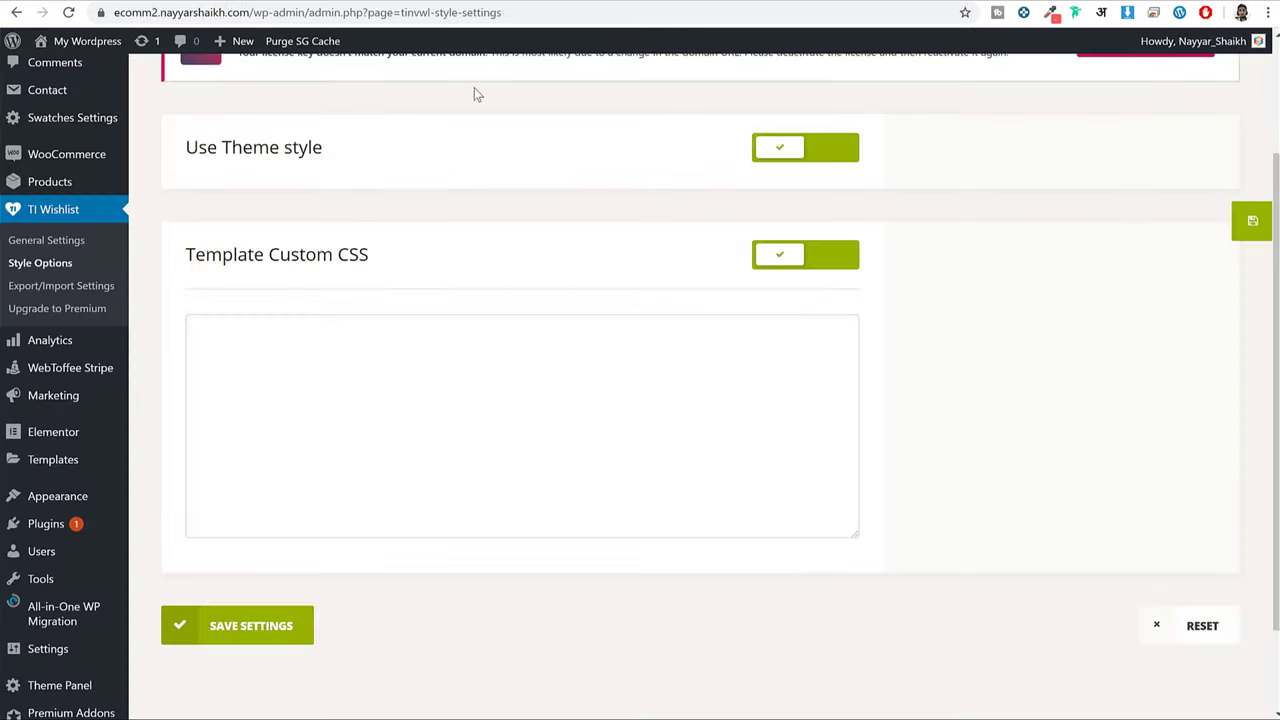
{"action": "key", "text": "ctrl+v"}
{"action": "left_click", "coordinate": [280, 626]}
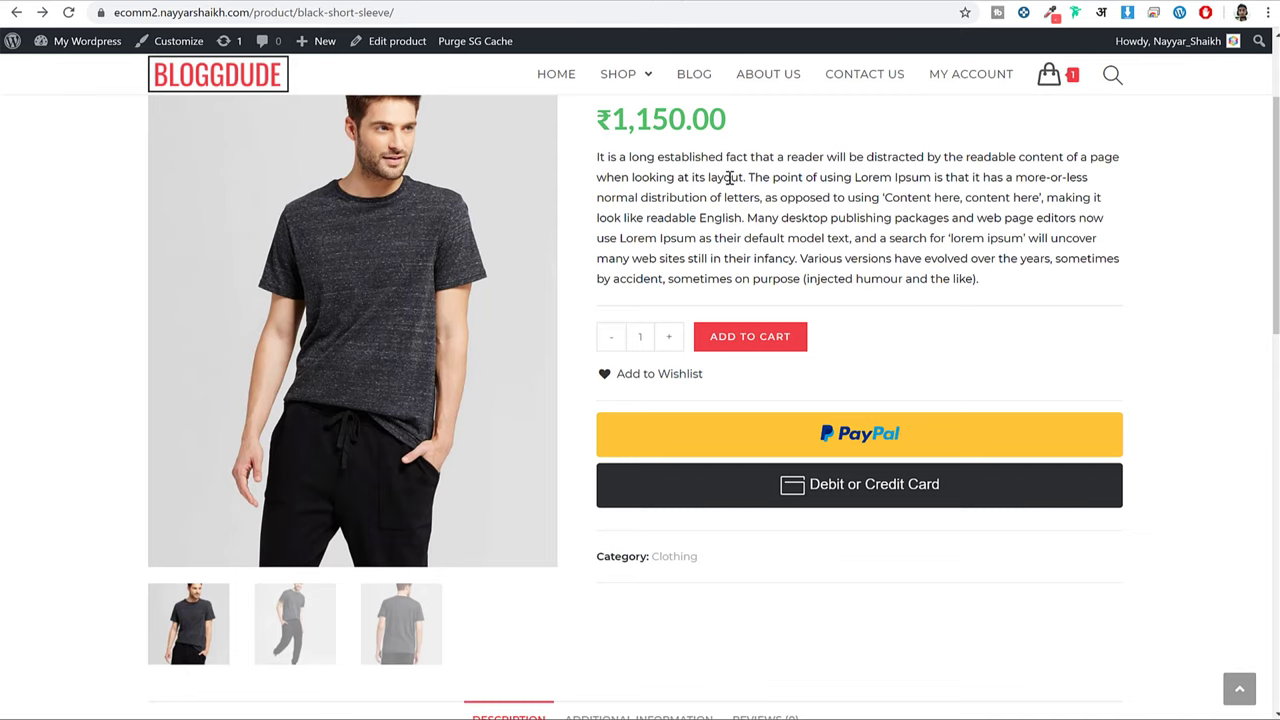
Reload Black Short Sleeve to see the teal wishlist button, then open Deconstructed Knit Blazer from Shop.
{"action": "left_click", "coordinate": [69, 14]}
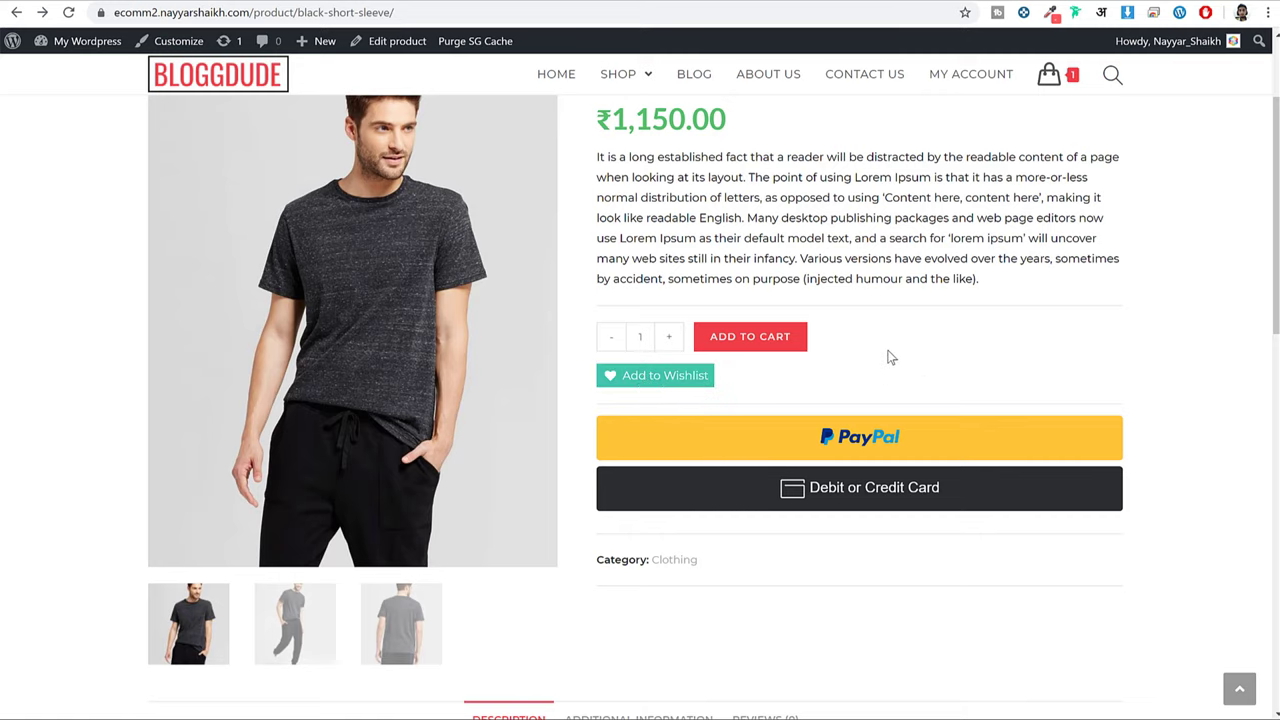
{"action": "scroll", "coordinate": [680, 149], "scroll_direction": "up", "scroll_amount": 3}
{"action": "left_click", "coordinate": [613, 110]}
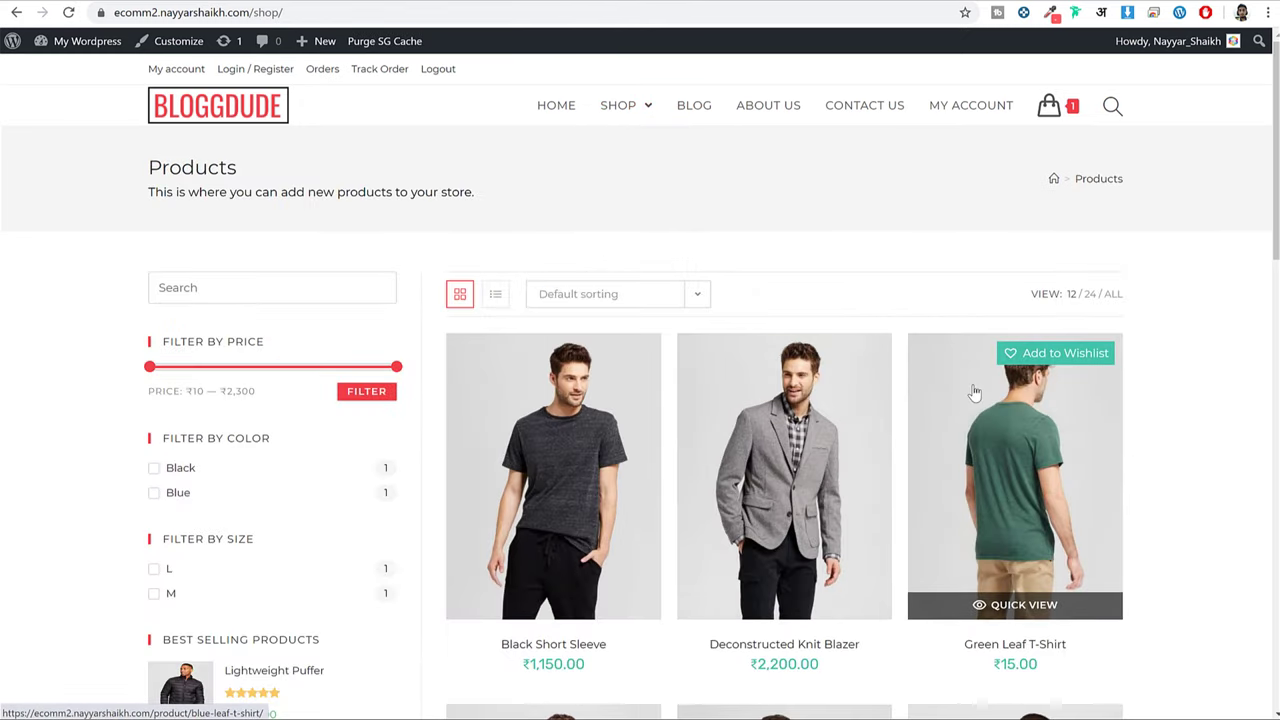
{"action": "left_click", "coordinate": [800, 400]}
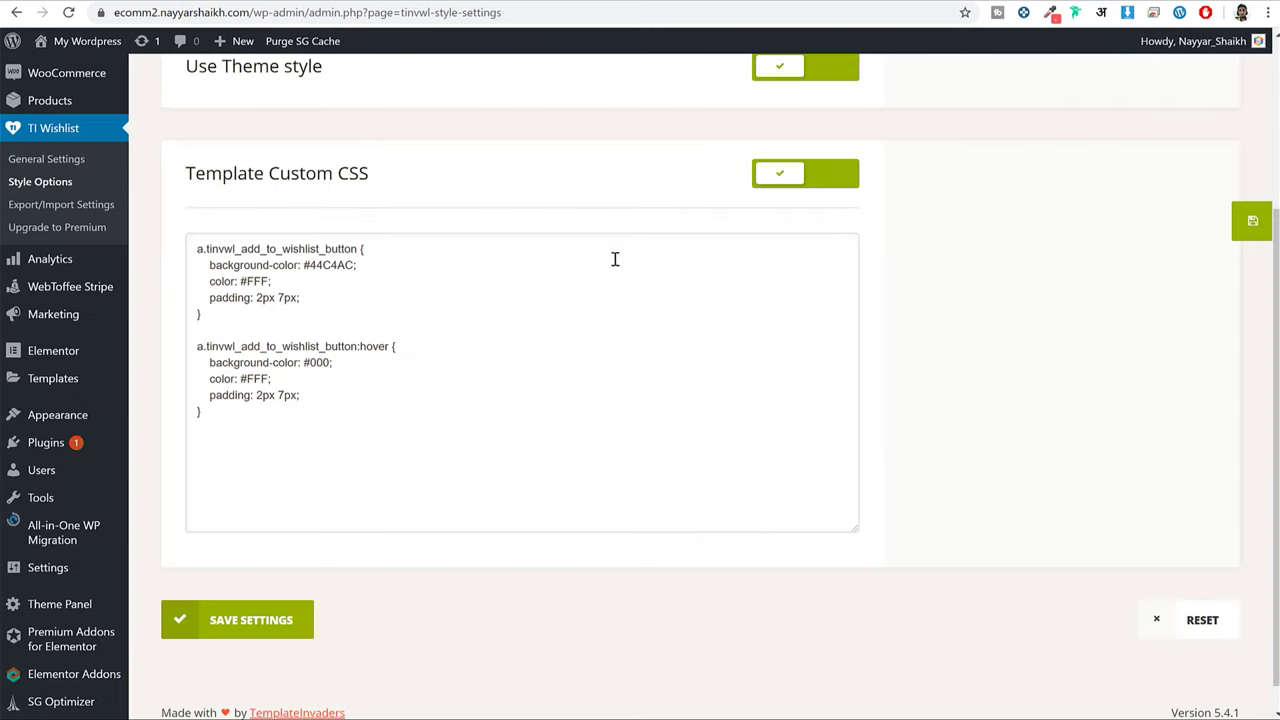
Review the wishlist button's custom CSS and test adding the Deconstructed Knit Blazer to the wishlist.
{"action": "scroll", "coordinate": [614, 257], "scroll_direction": "down", "scroll_amount": 1}
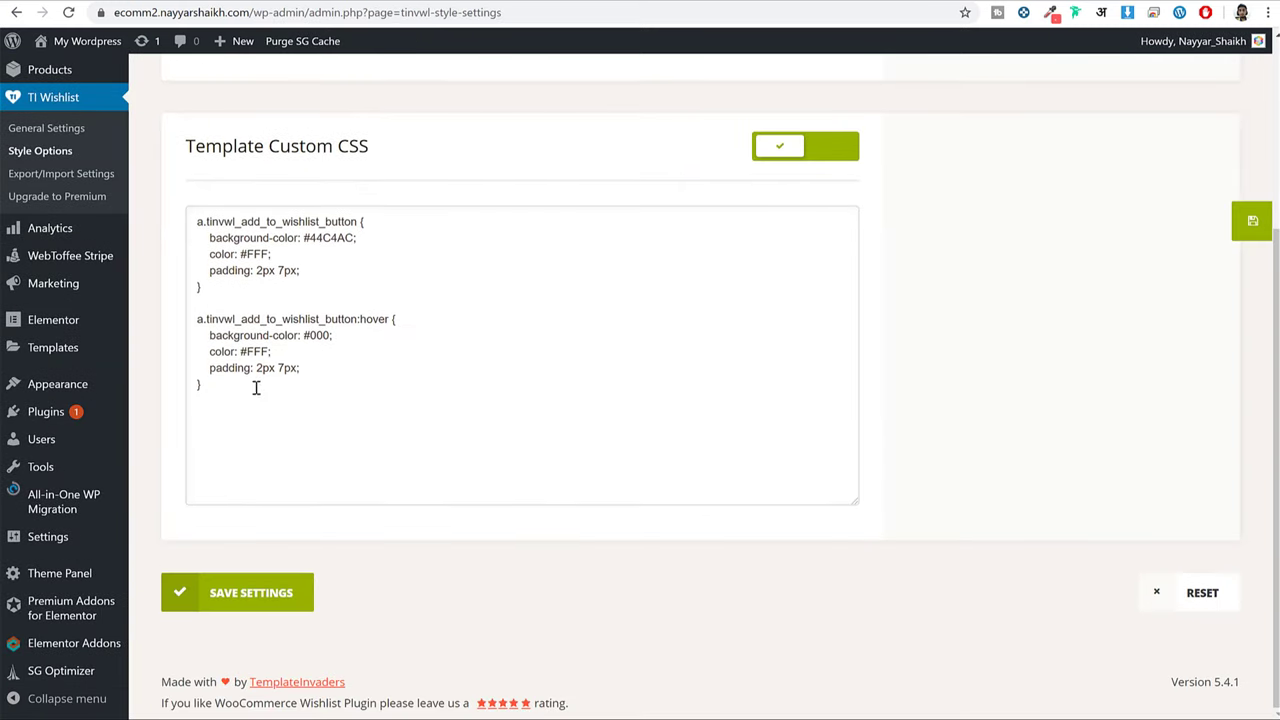
{"action": "left_click_drag", "start_coordinate": [254, 386], "coordinate": [195, 208]}
{"action": "left_click", "coordinate": [325, 247]}
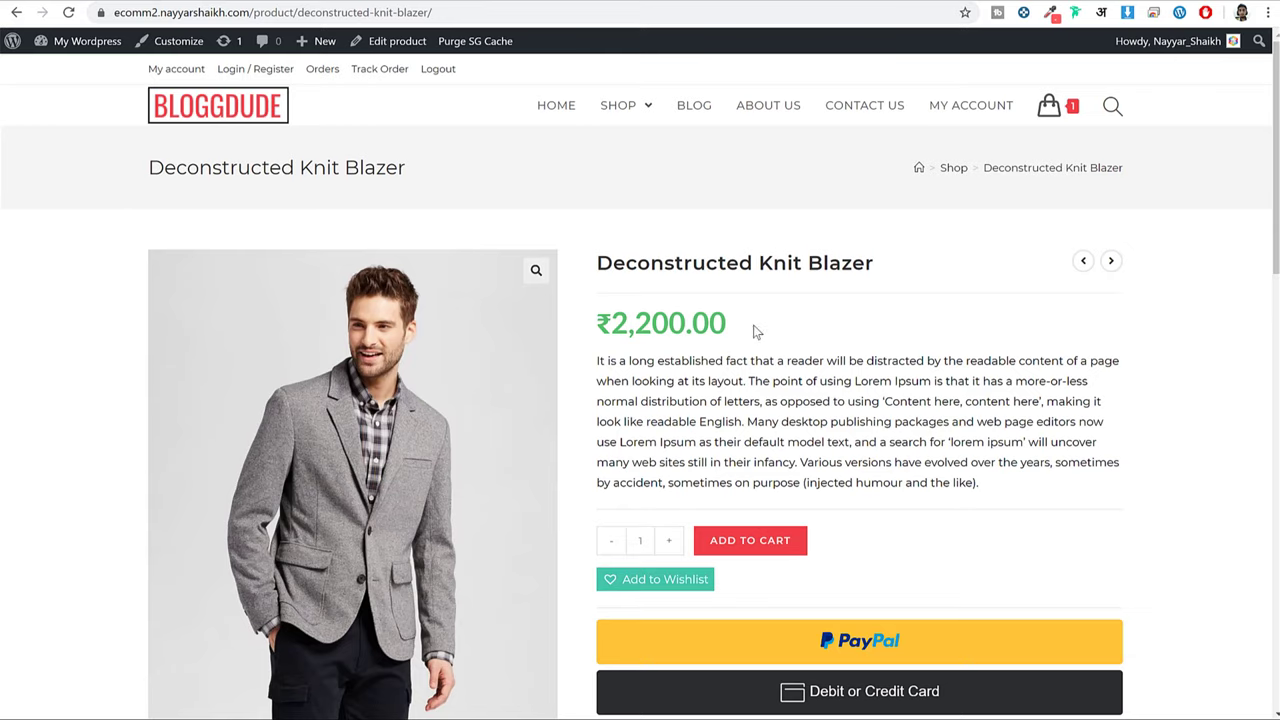
{"action": "scroll", "coordinate": [754, 331], "scroll_direction": "down", "scroll_amount": 5}
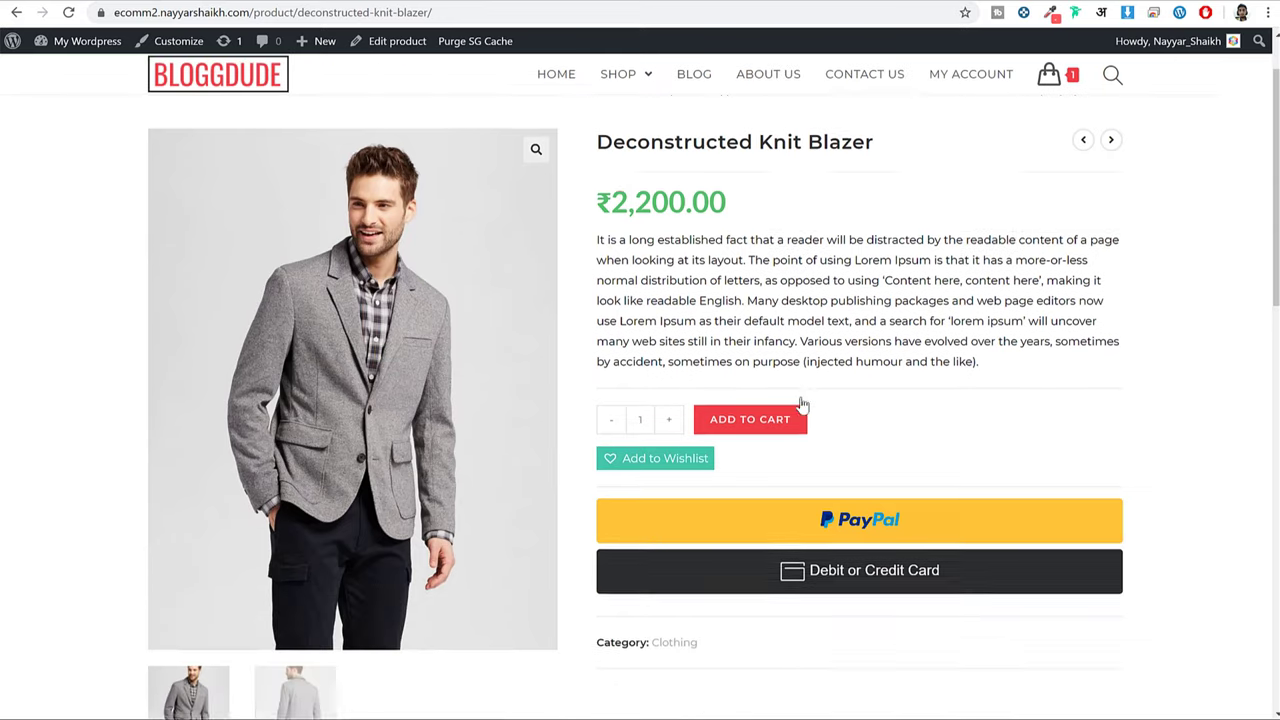
{"action": "left_click", "coordinate": [708, 218]}
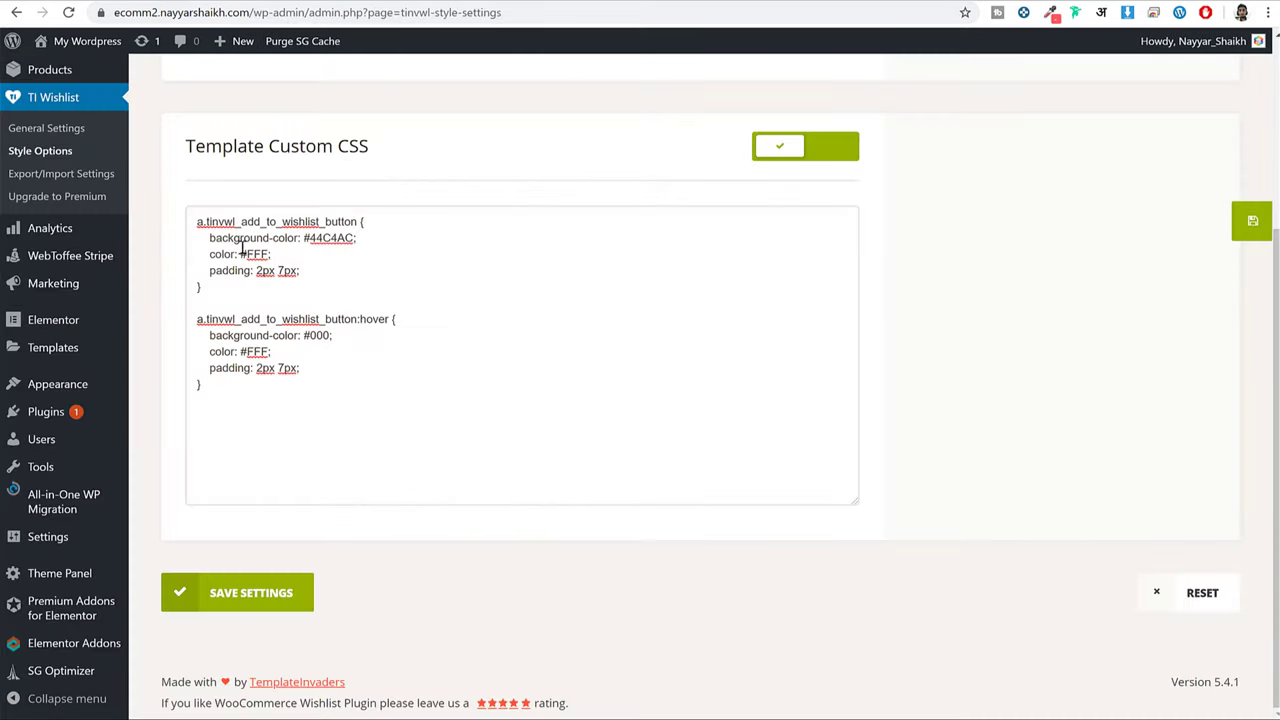
Change the :hover background-color to red in Template Custom CSS and save the style settings.
{"action": "mouse_move", "coordinate": [187, 222]}
{"action": "left_mouse_down"}
{"action": "mouse_move", "coordinate": [215, 270]}
{"action": "mouse_move", "coordinate": [205, 338]}
{"action": "mouse_move", "coordinate": [239, 289]}
{"action": "mouse_move", "coordinate": [192, 210]}
{"action": "left_mouse_up"}
{"action": "left_click", "coordinate": [218, 284]}
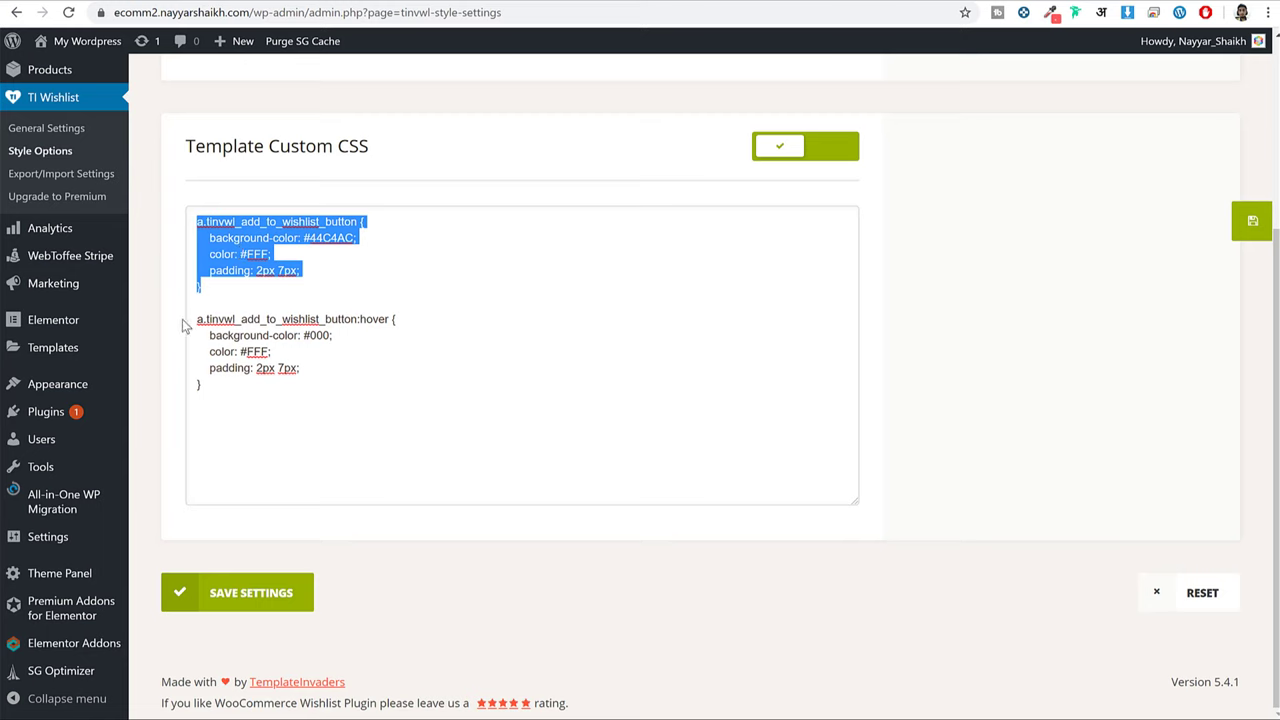
{"action": "left_click_drag", "start_coordinate": [194, 319], "coordinate": [231, 395]}
{"action": "left_click", "coordinate": [362, 352]}
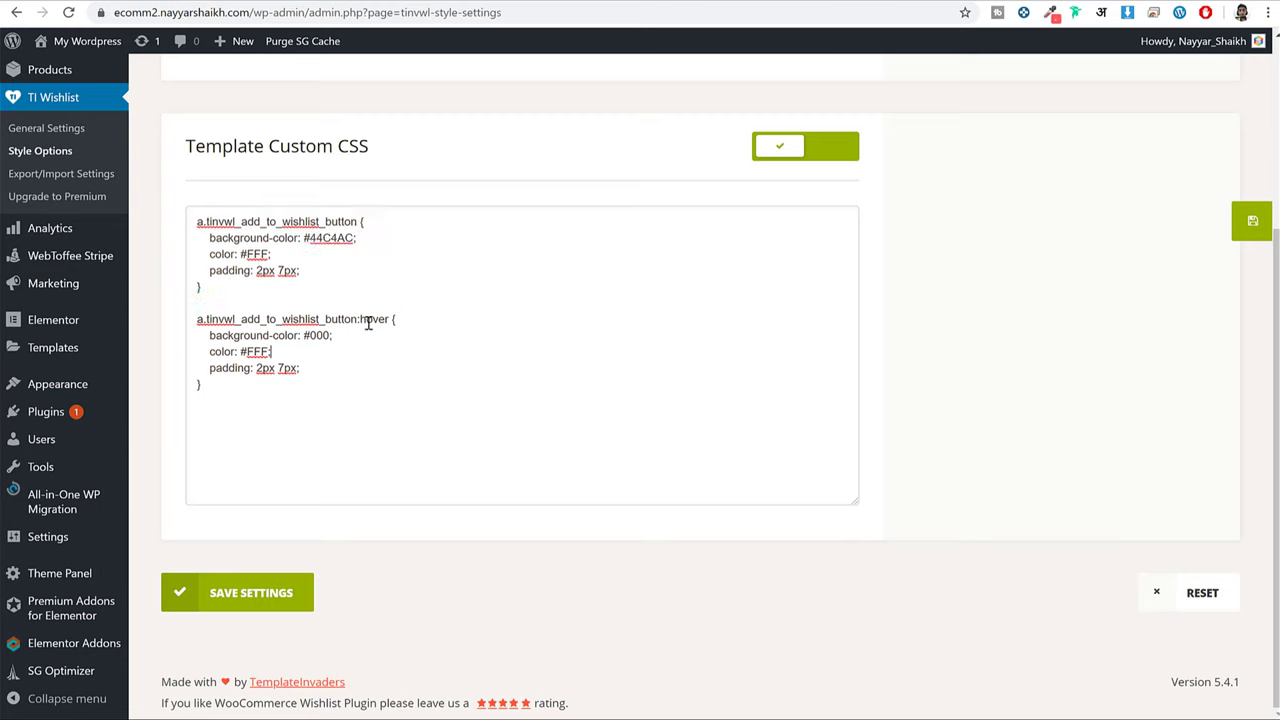
{"action": "left_click_drag", "start_coordinate": [357, 320], "coordinate": [390, 322]}
{"action": "left_click", "coordinate": [420, 336]}
{"action": "left_click", "coordinate": [268, 596]}
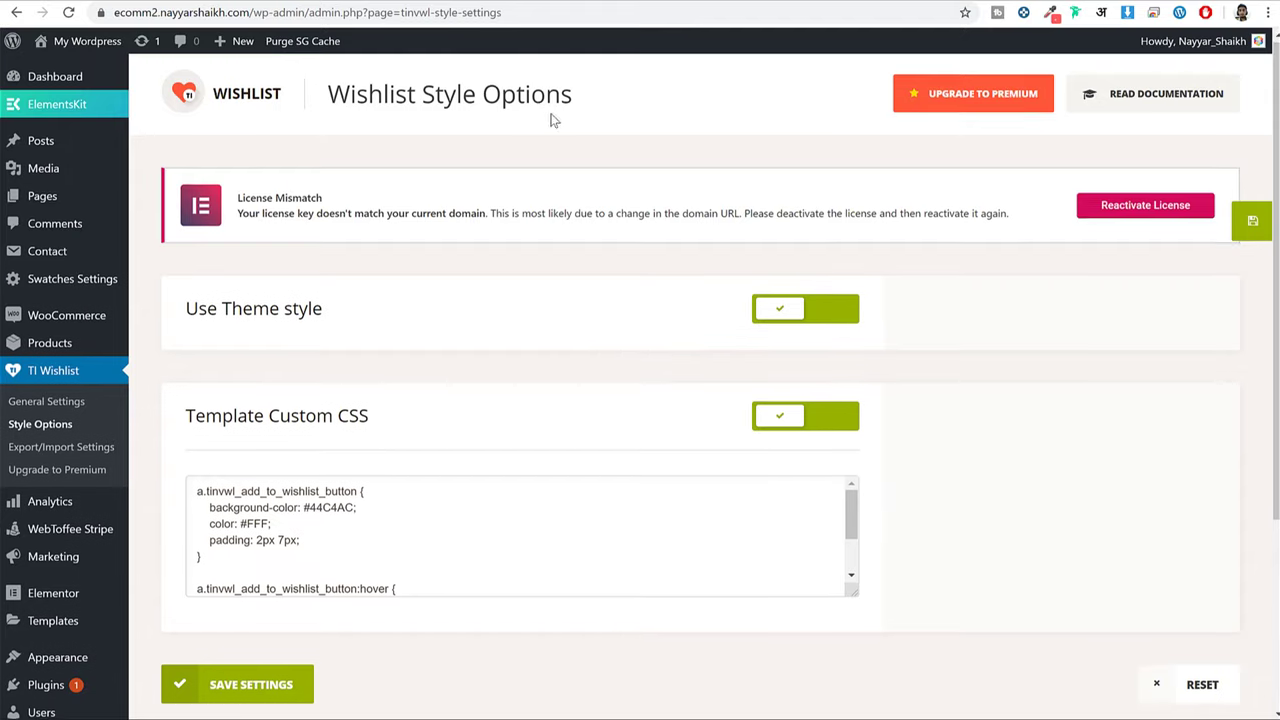
{"action": "scroll", "coordinate": [553, 120], "scroll_direction": "down", "scroll_amount": 2}
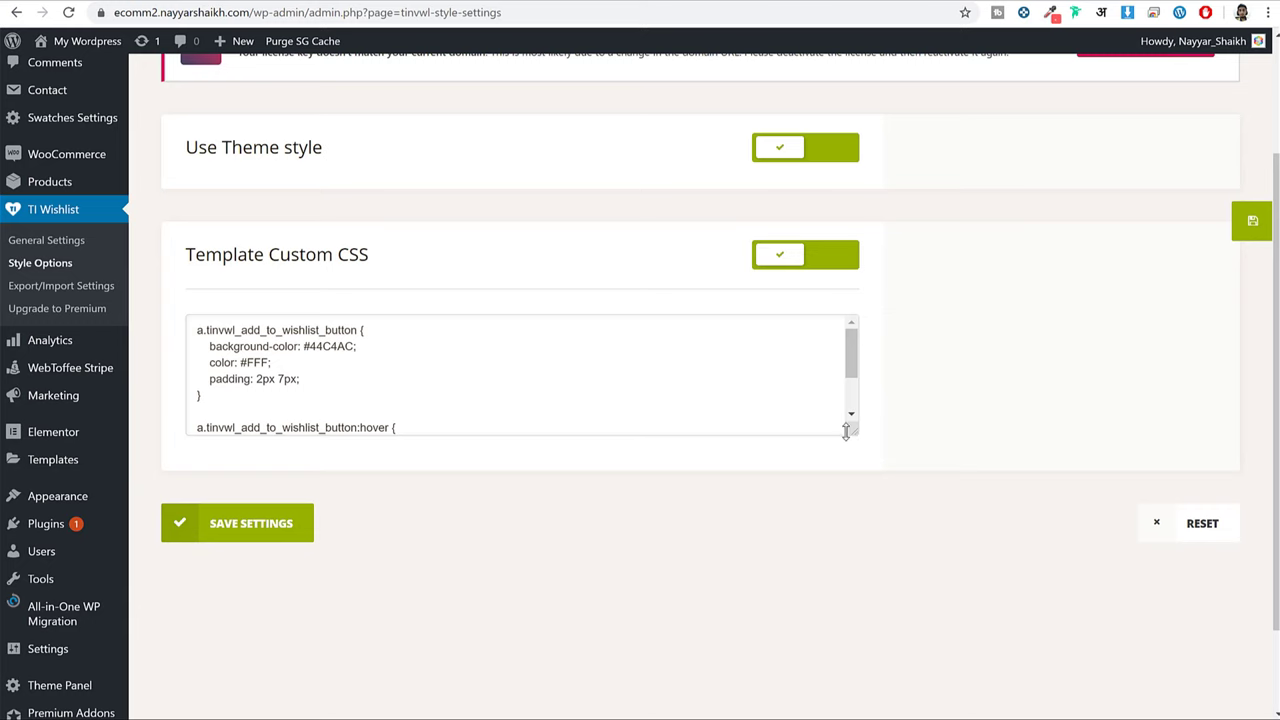
Set the hover background to blue and hover text colour to #000, save, and preview the product page.
{"action": "left_click_drag", "start_coordinate": [846, 432], "coordinate": [855, 577]}
{"action": "double_click", "coordinate": [309, 443]}
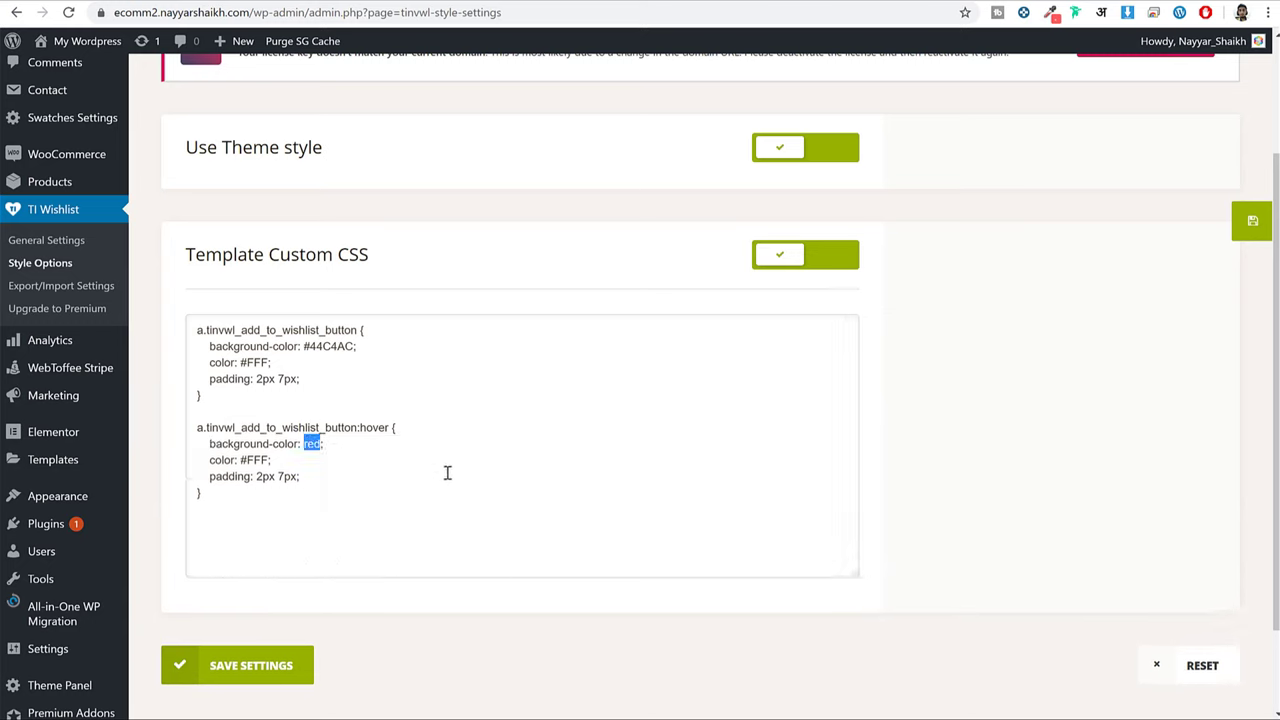
{"action": "type", "text": "blu"}
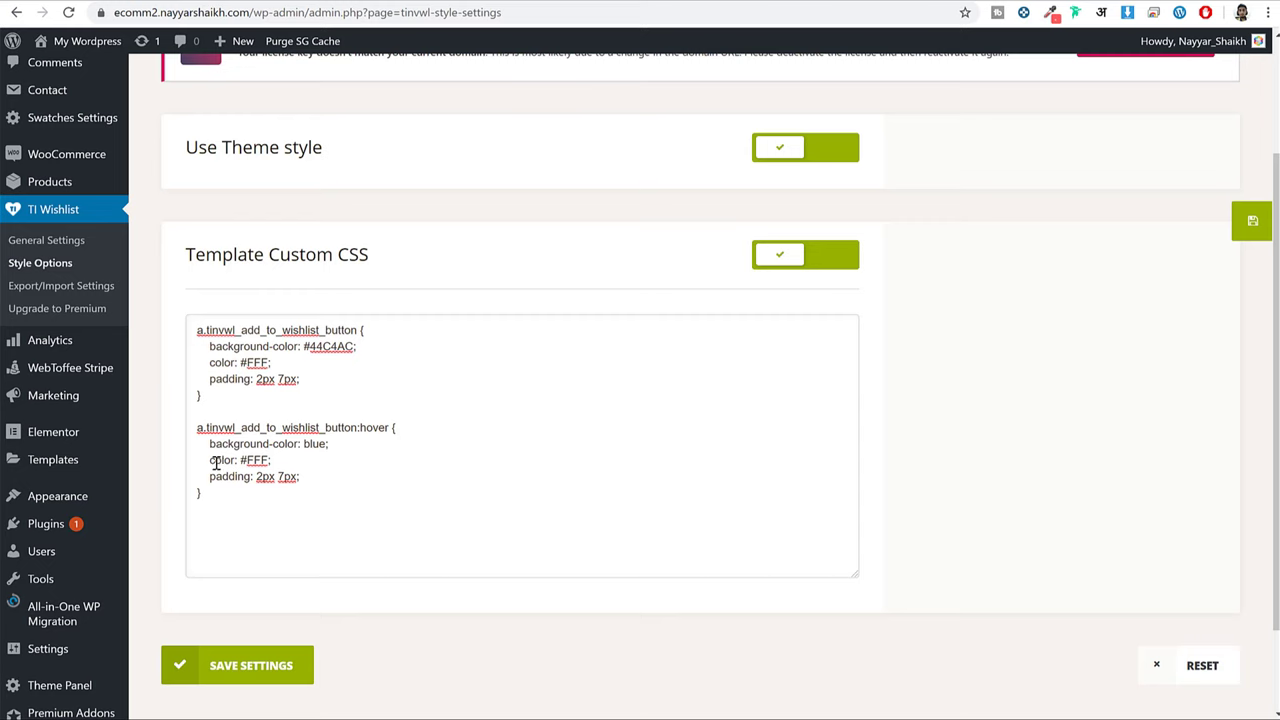
{"action": "left_click_drag", "start_coordinate": [210, 460], "coordinate": [271, 460]}
{"action": "type", "text": "000"}
{"action": "left_click", "coordinate": [276, 675]}
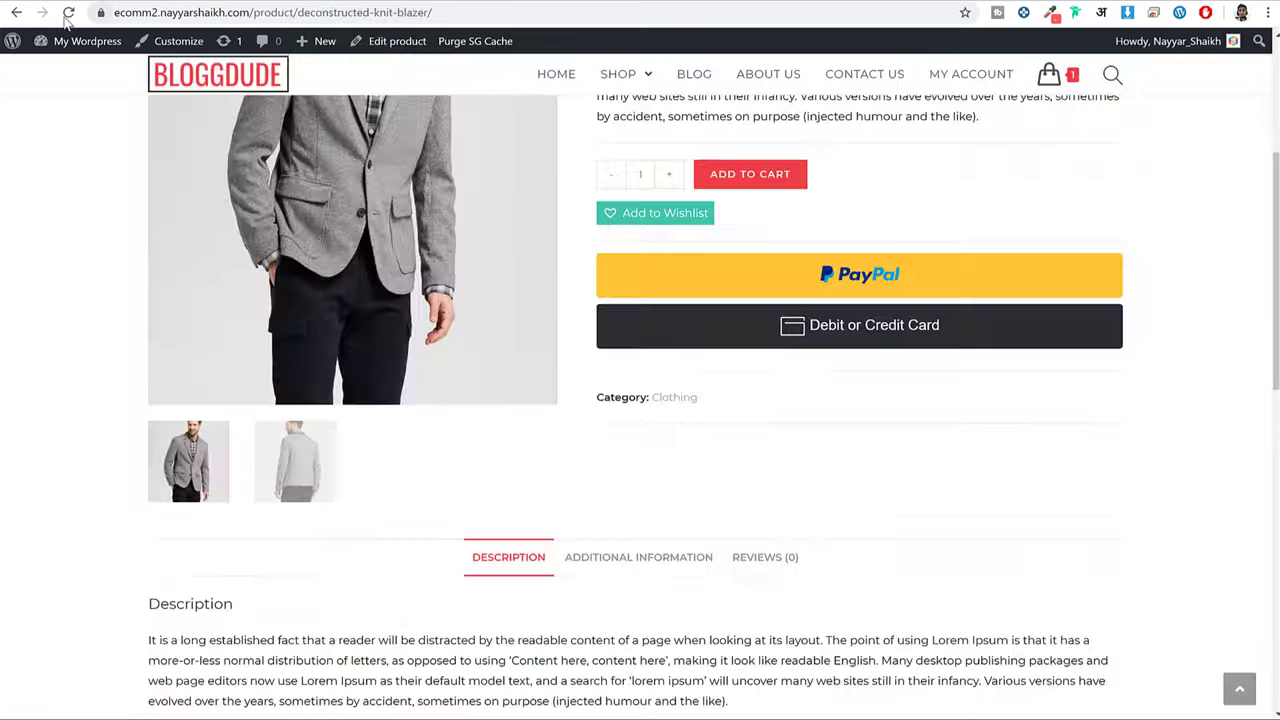
{"action": "left_click", "coordinate": [67, 13]}
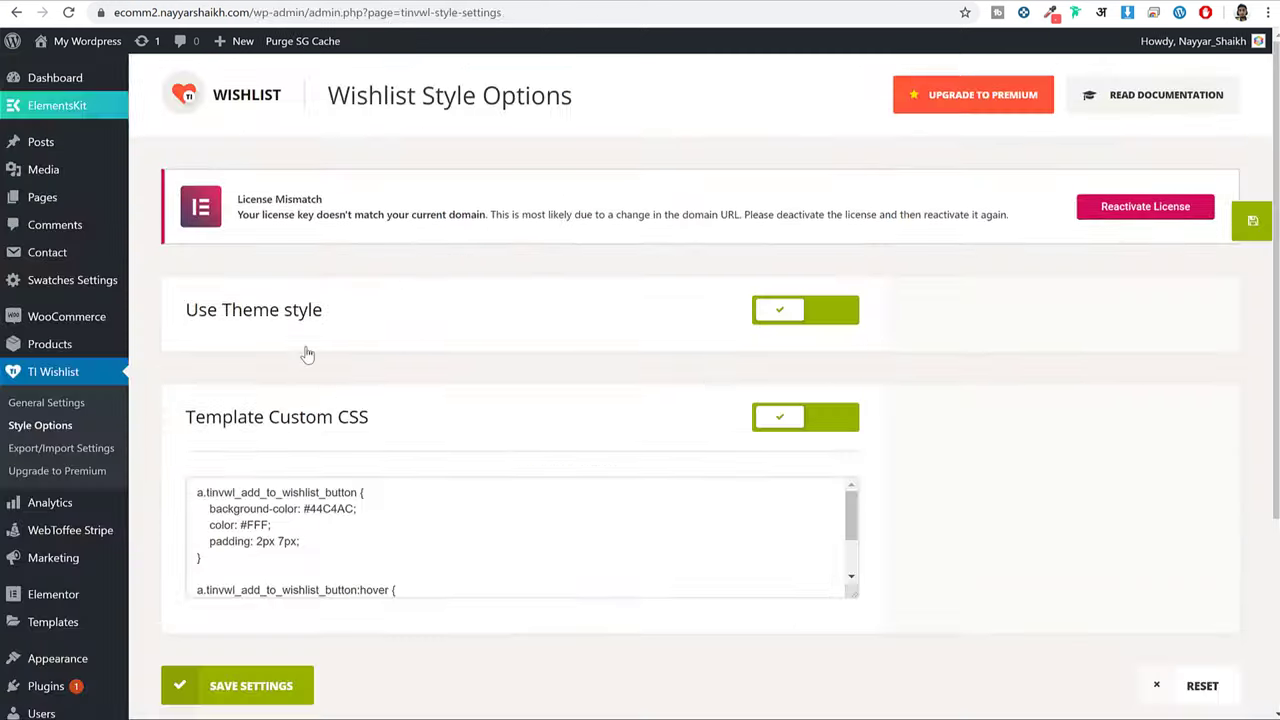
Paste back the original hover CSS (#000 background, #FFF text), save, and retest the button on the reloaded page.
{"action": "left_click", "coordinate": [302, 543]}
{"action": "key", "text": "ctrl+a"}
{"action": "type", "text": "a.tinvwl_add_to_wishlist_button {     background-color: #44C4AC;     color: #FFF;     padding: 2px 7px; }  a.tinvwl_add_to_wishlist_button:hover {     background-color:#000;     color: #FFF;     padding: 2px 7px; }"}
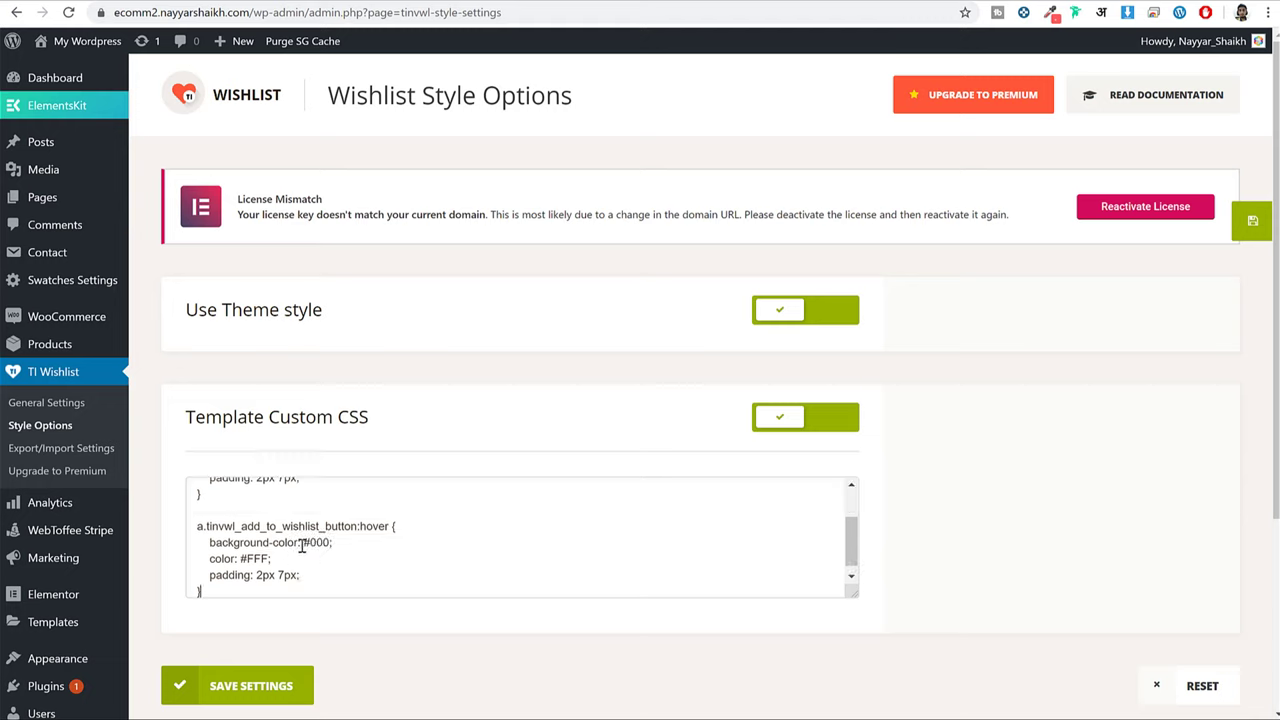
{"action": "left_click", "coordinate": [281, 704]}
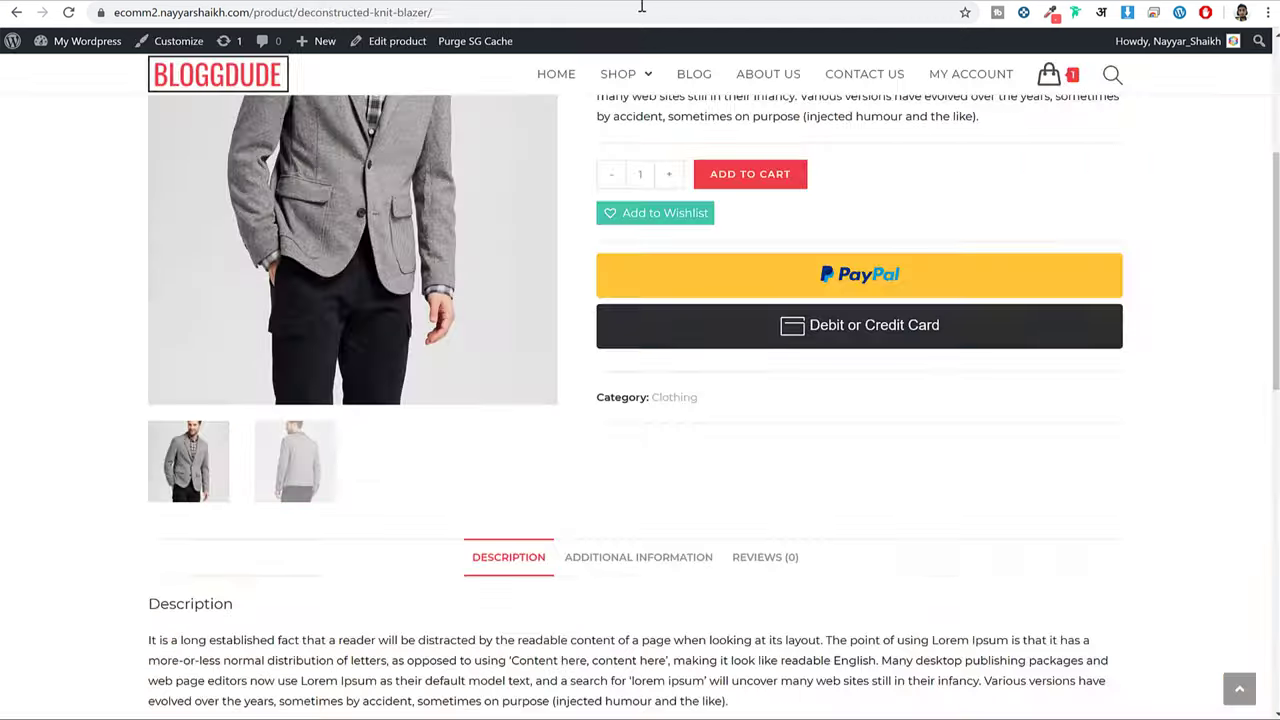
{"action": "left_click", "coordinate": [641, 14]}
{"action": "key", "text": "Return"}
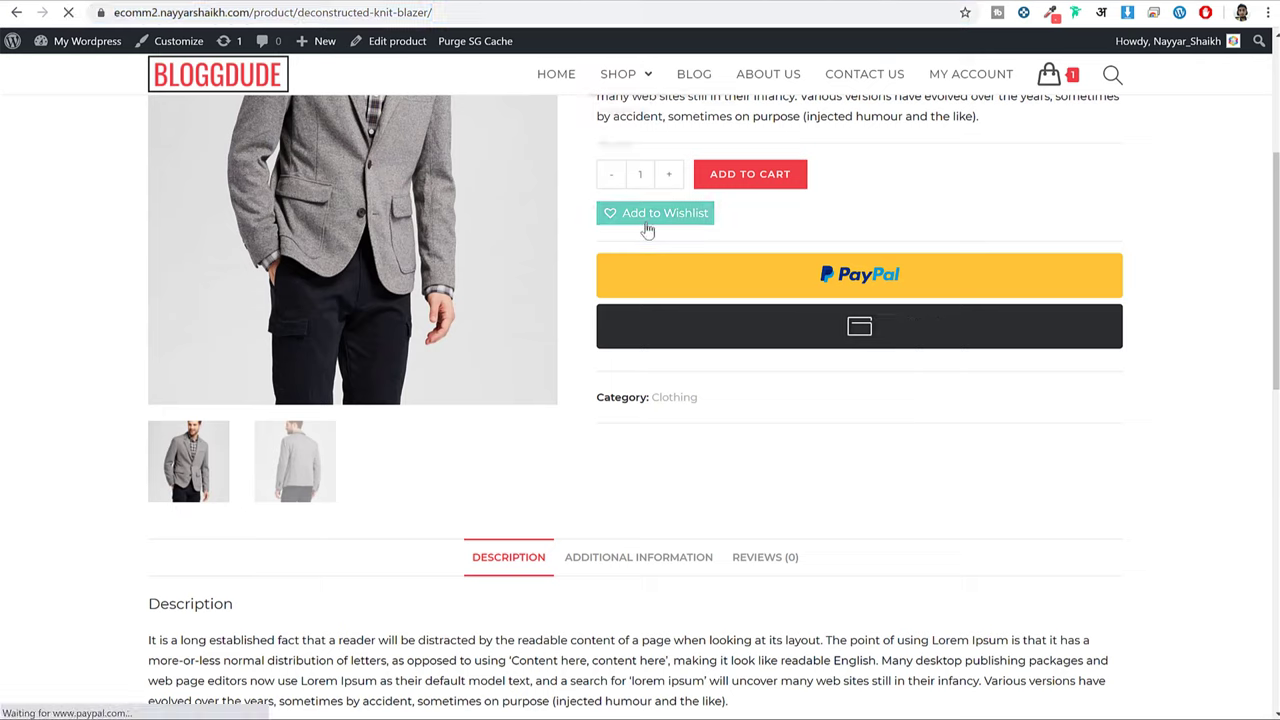
{"action": "left_click", "coordinate": [653, 226]}
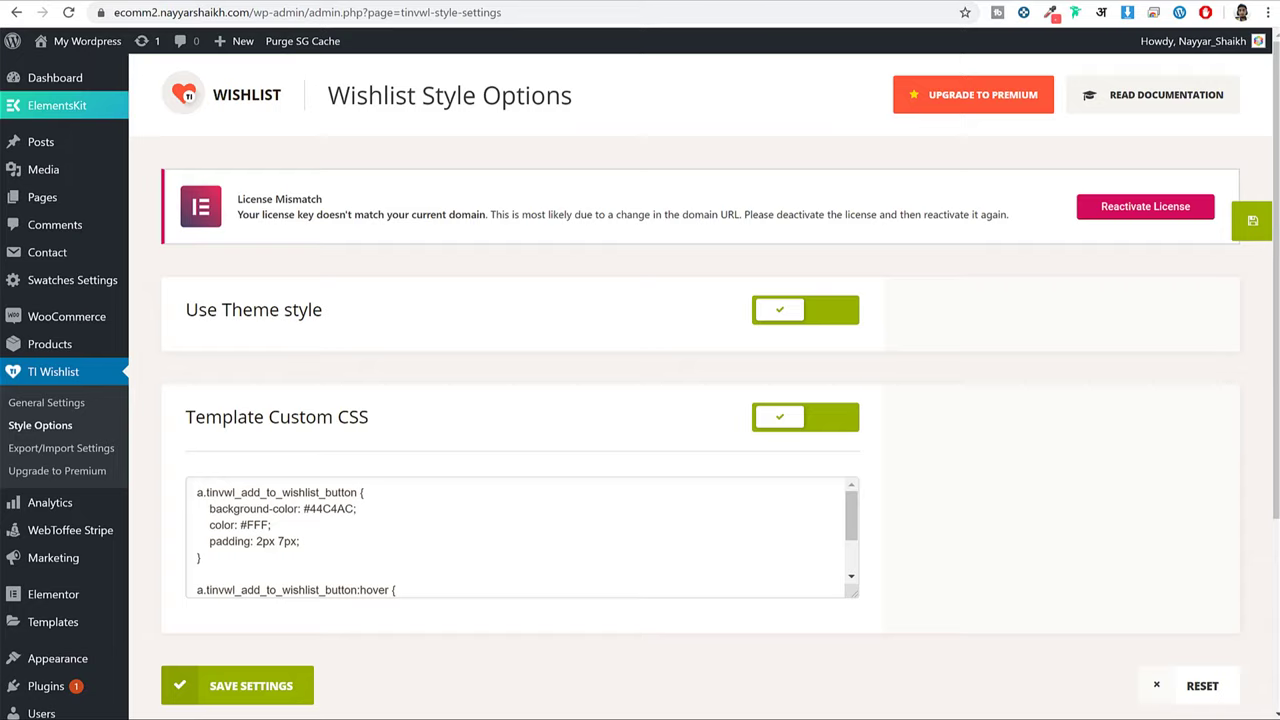
{"action": "scroll", "coordinate": [766, 310], "scroll_direction": "down", "scroll_amount": 2}
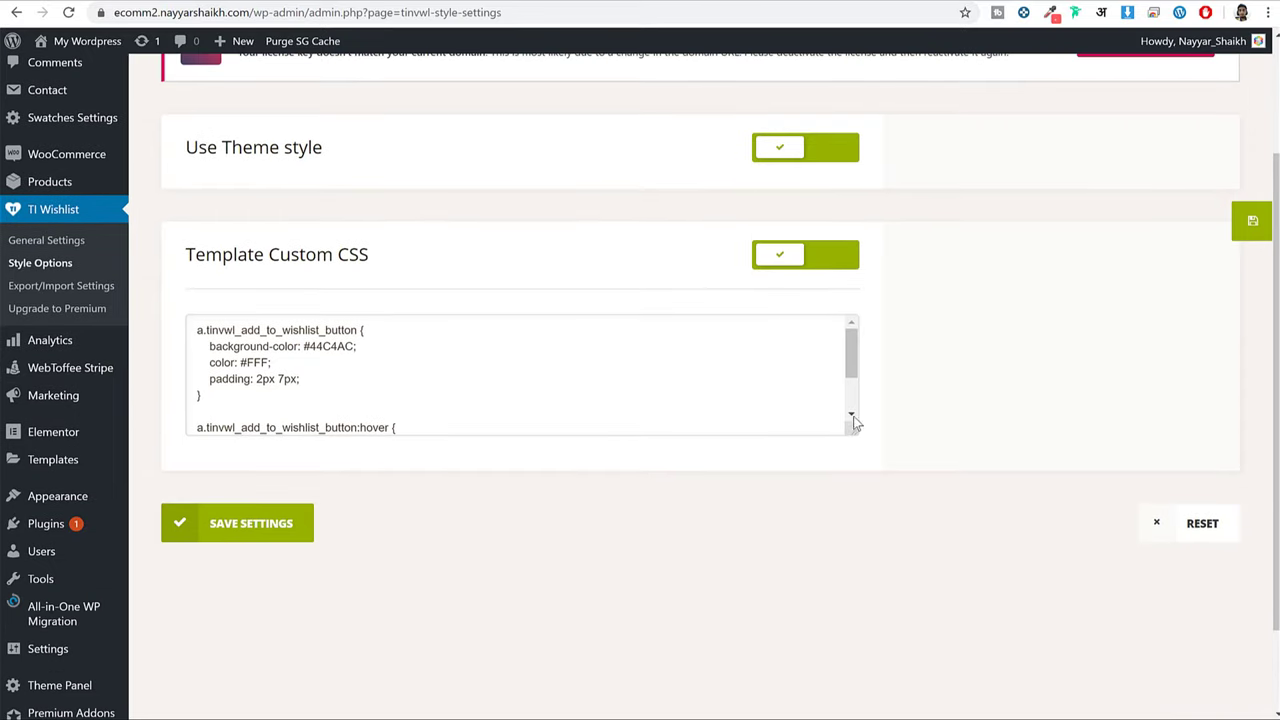
Change the wishlist button padding to 10px 25px, save, and reload the product page to check it.
{"action": "left_click_drag", "start_coordinate": [851, 432], "coordinate": [855, 561]}
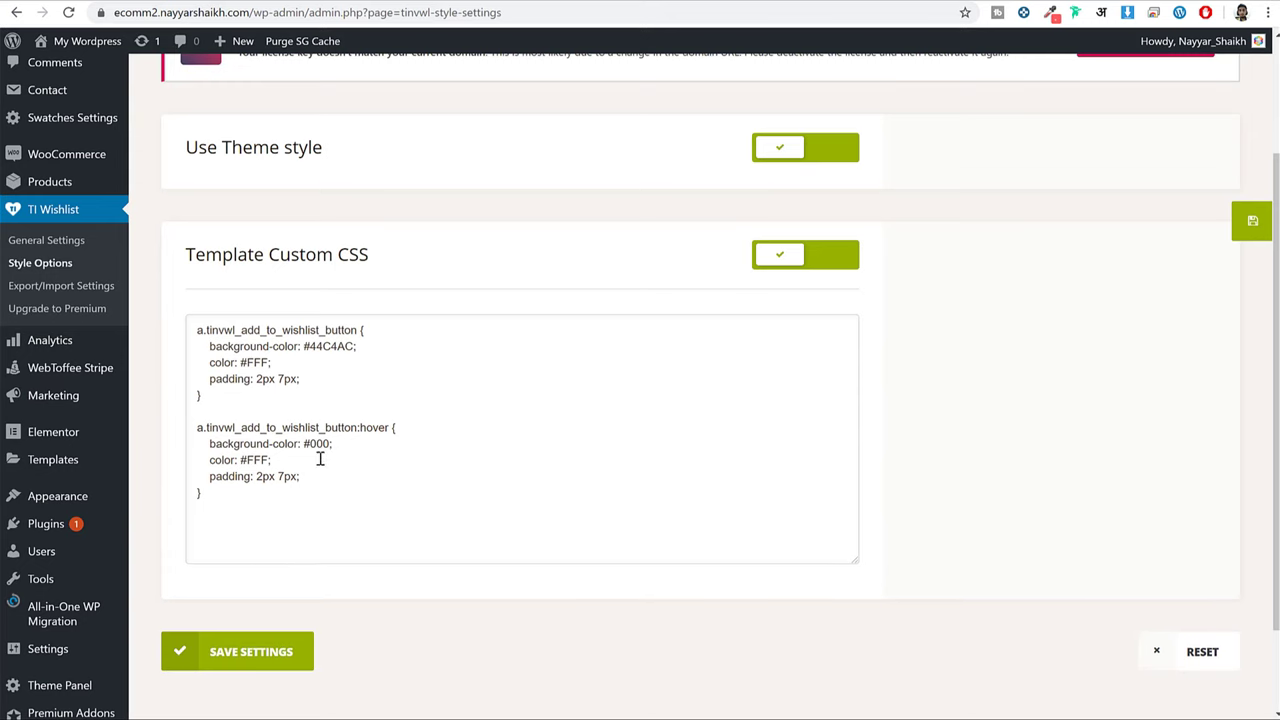
{"action": "left_click", "coordinate": [260, 379]}
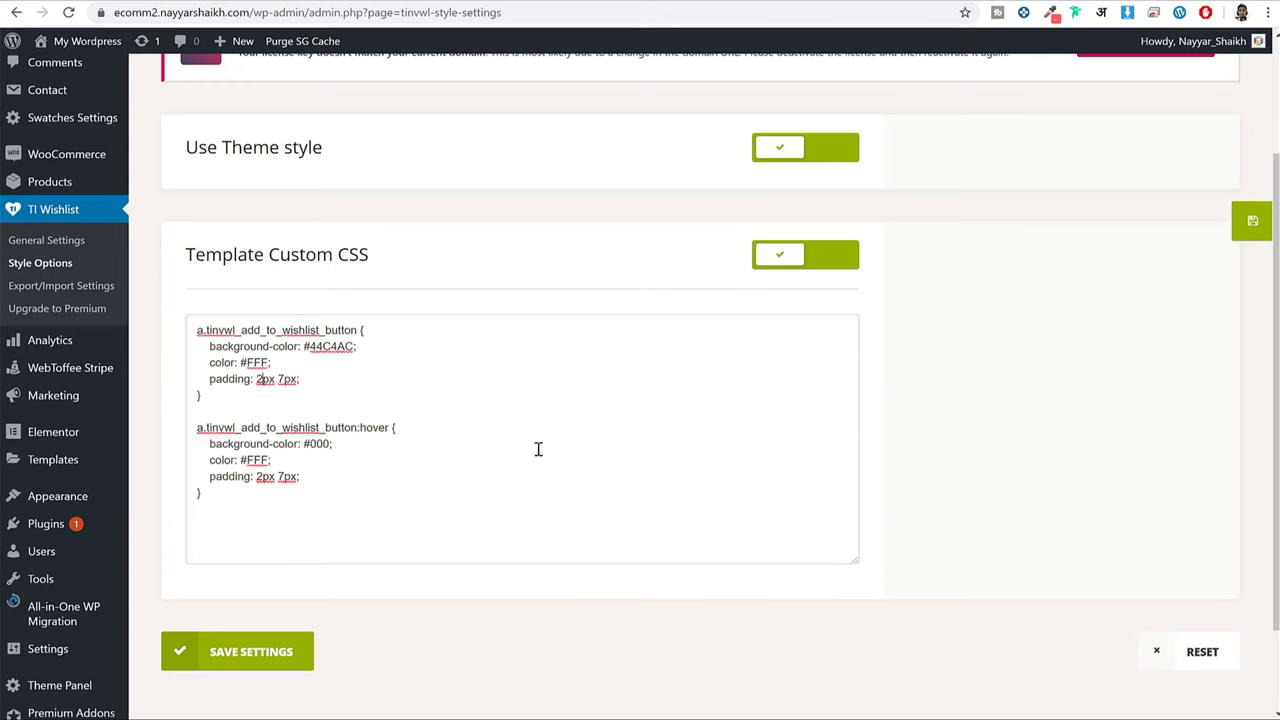
{"action": "key", "text": "BackSpace"}
{"action": "type", "text": "10px 25"}
{"action": "left_click", "coordinate": [240, 651]}
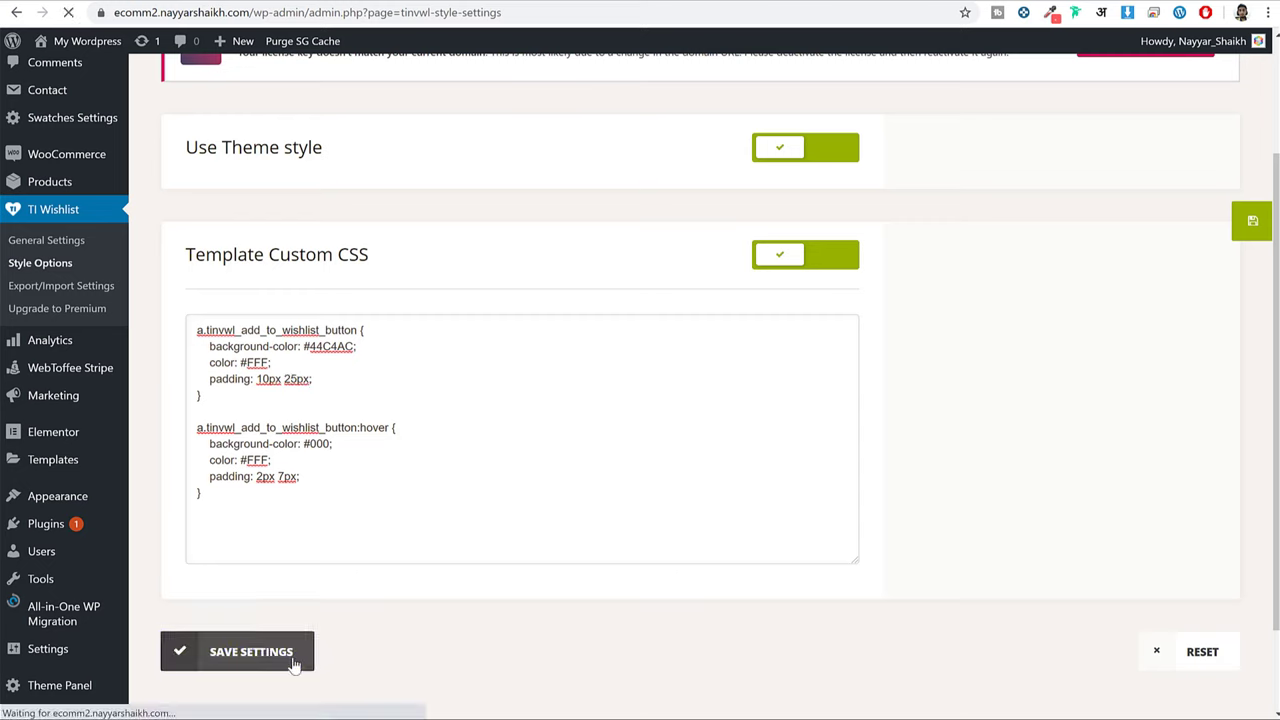
{"action": "key", "text": "ctrl+Tab"}
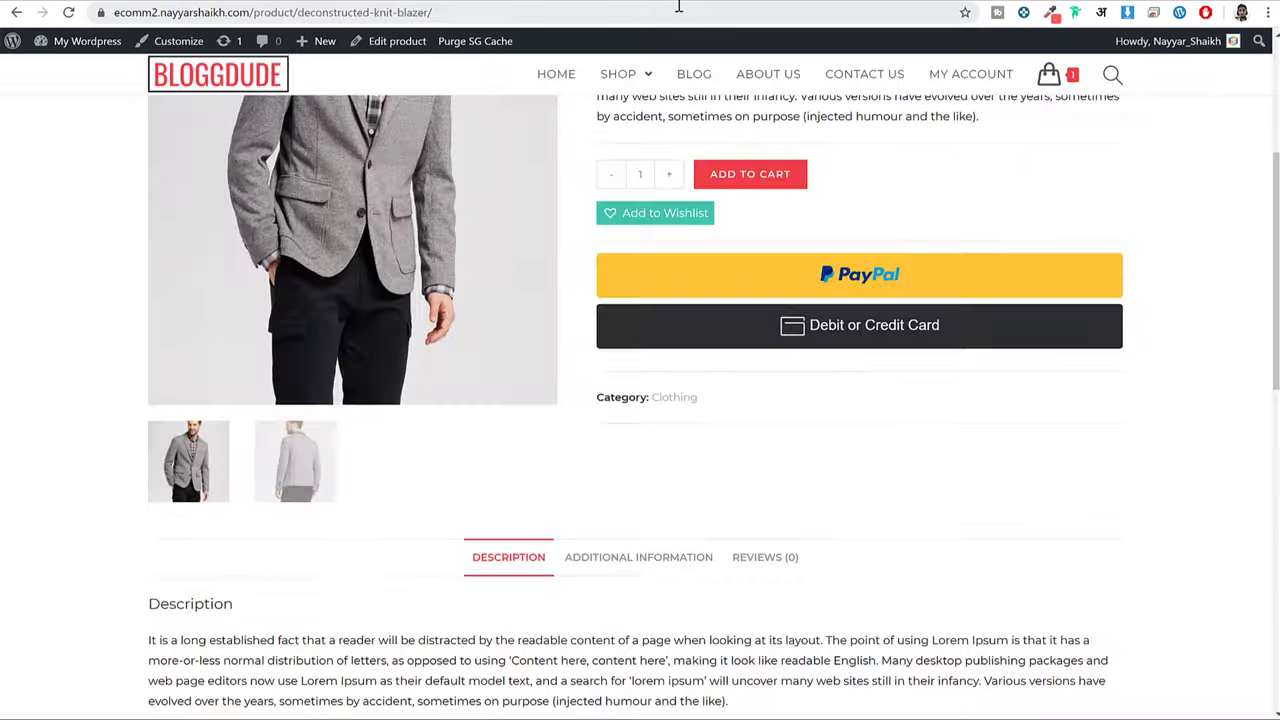
{"action": "key", "text": "F5"}
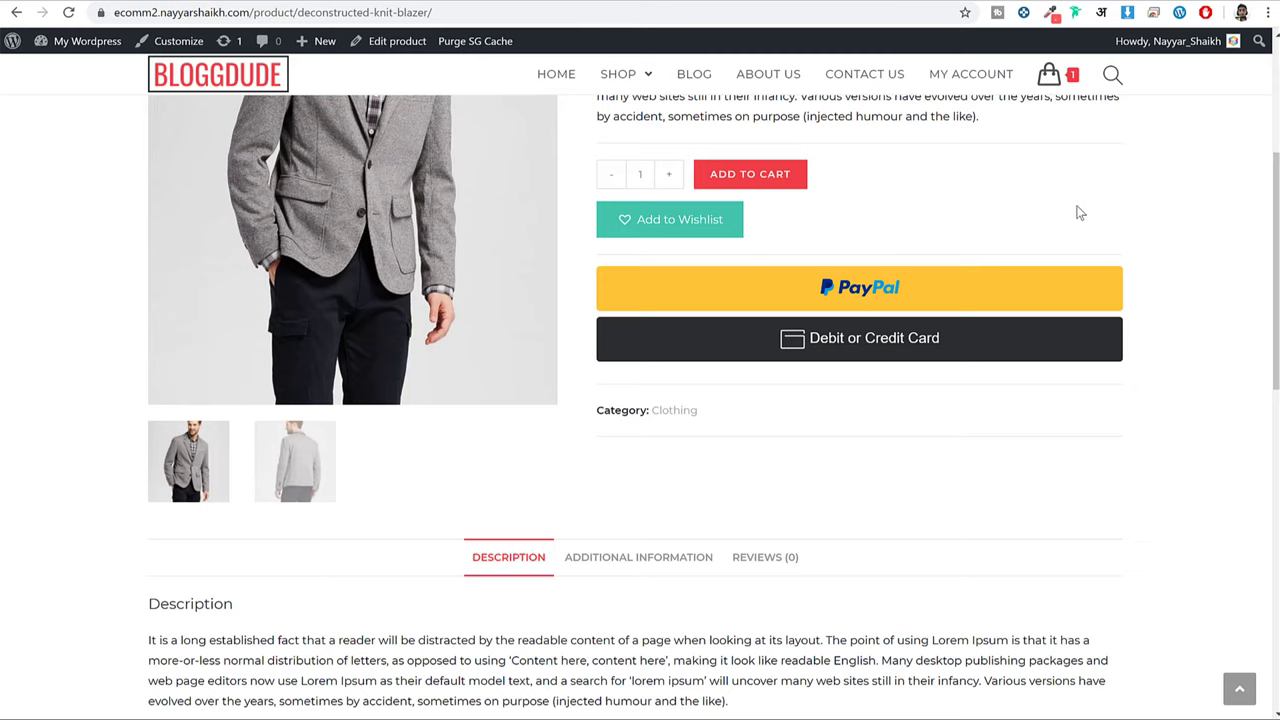
{"action": "scroll", "coordinate": [1080, 213], "scroll_direction": "up", "scroll_amount": 4}
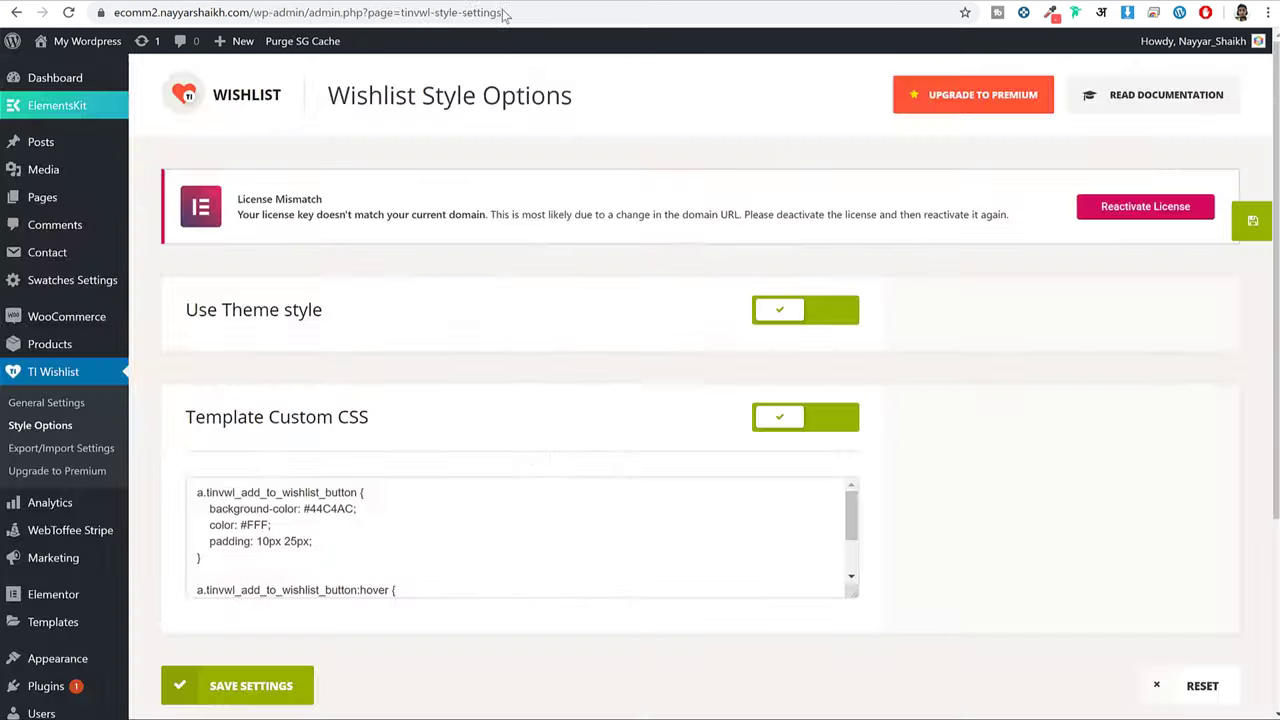
{"action": "scroll", "coordinate": [700, 400], "scroll_direction": "down", "scroll_amount": 2}
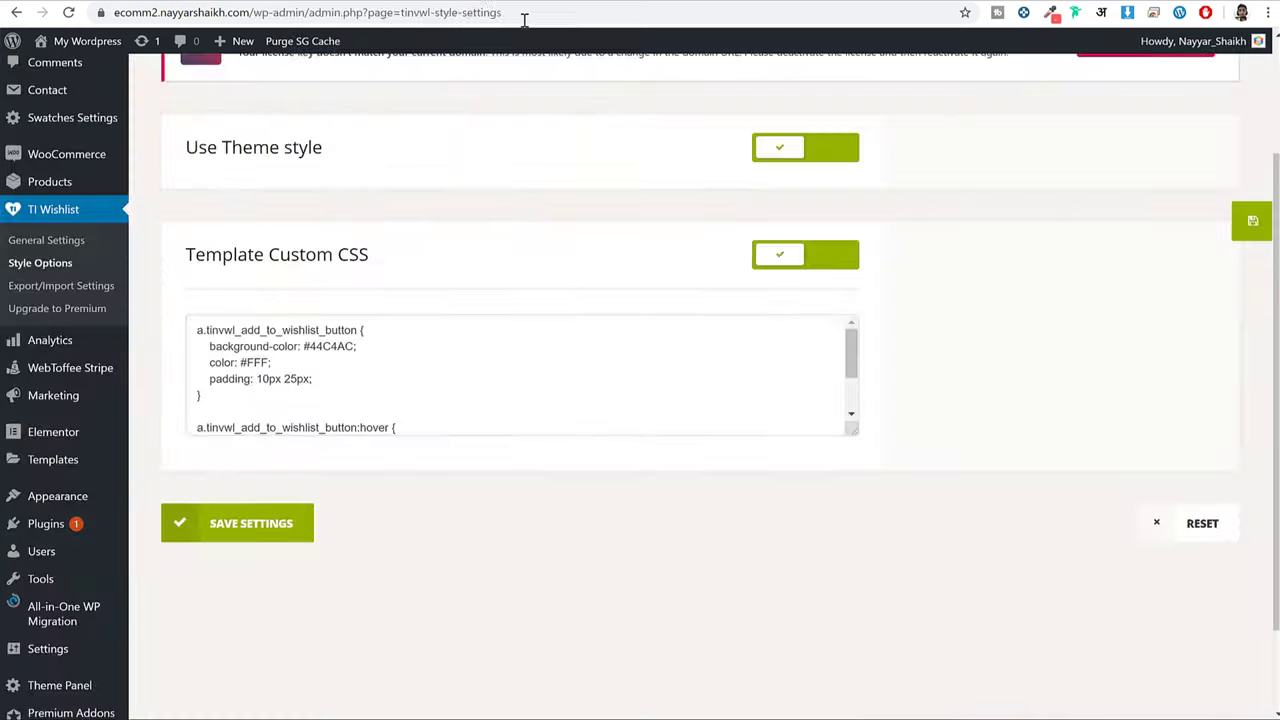
{"action": "scroll", "coordinate": [856, 378], "scroll_direction": "down", "scroll_amount": 3}
Replace the CSS with the original 2px 7px version from the blog post, save, and reload the product page.
{"action": "left_click_drag", "start_coordinate": [861, 528], "coordinate": [861, 600]}
{"action": "left_click", "coordinate": [486, 463]}
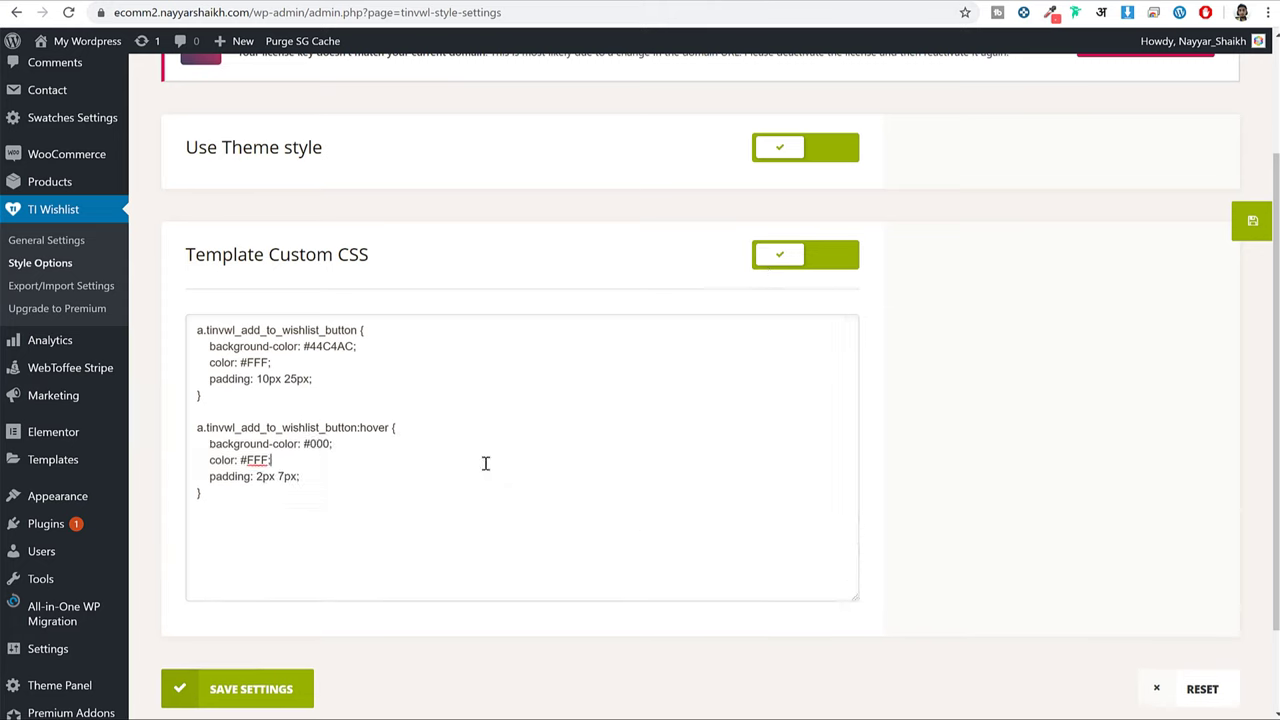
{"action": "key", "text": "ctrl+a"}
{"action": "key", "text": "BackSpace"}
{"action": "type", "text": "a.tinvwl_add_to_wishlist_button {     background-color: #44C4AC;     color: #FFF;     padding: 2px 7px; }  a.tinvwl_add_to_wishlist_button:hover {     background-color: #000;     color: #FFF;     padding: 2px 7px; }"}
{"action": "left_click", "coordinate": [251, 689]}
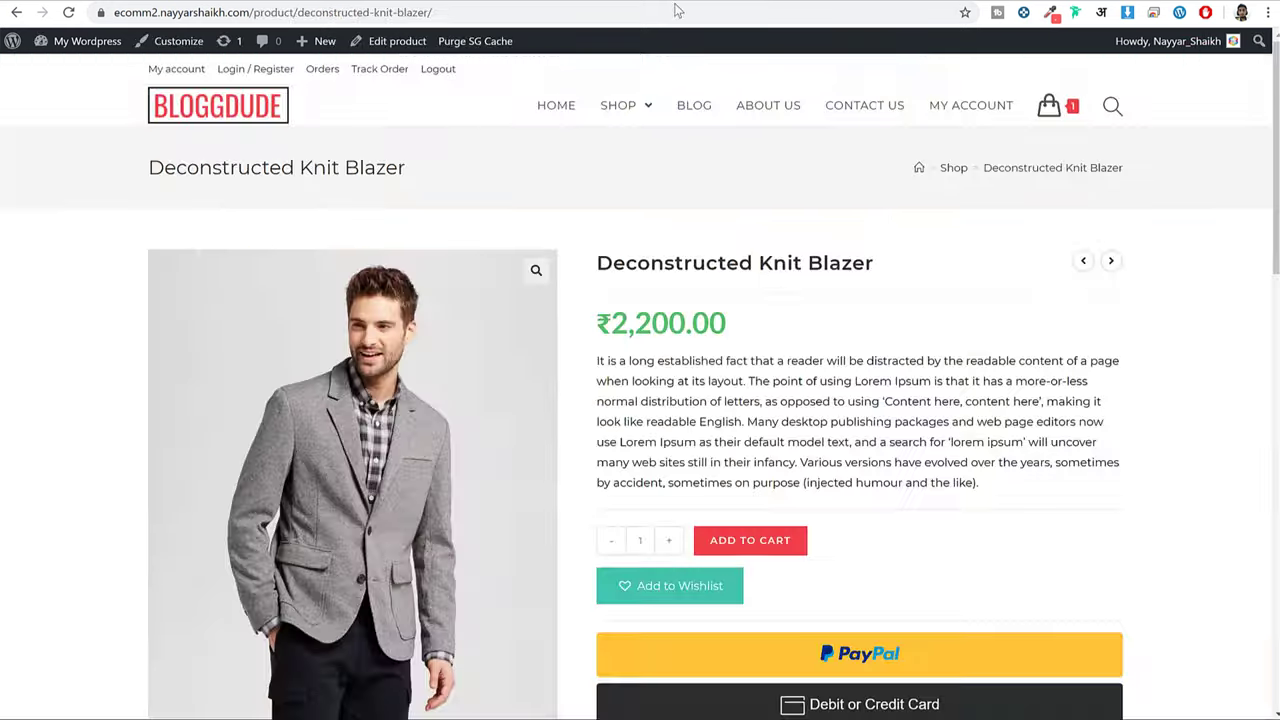
{"action": "left_click", "coordinate": [676, 12]}
{"action": "key", "text": "Return"}
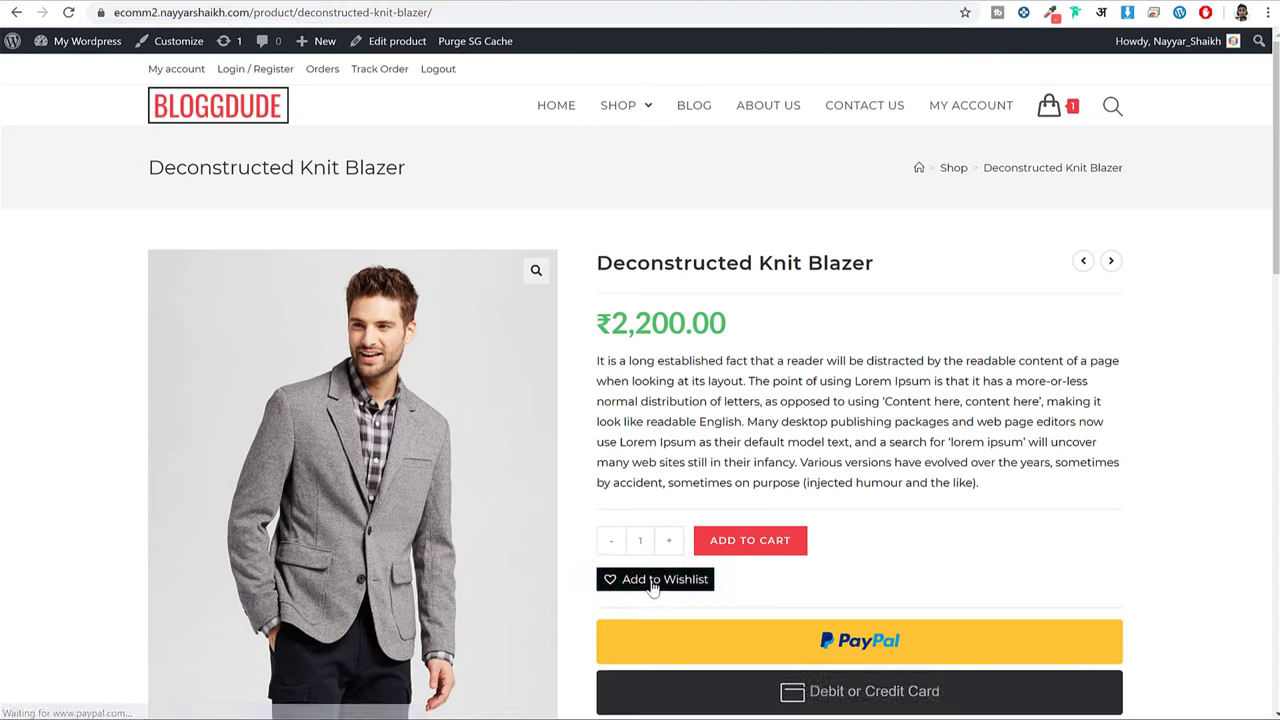
Add the Deconstructed Knit Blazer to the wishlist and view the wishlist.
{"action": "scroll", "coordinate": [947, 522], "scroll_direction": "down", "scroll_amount": 2}
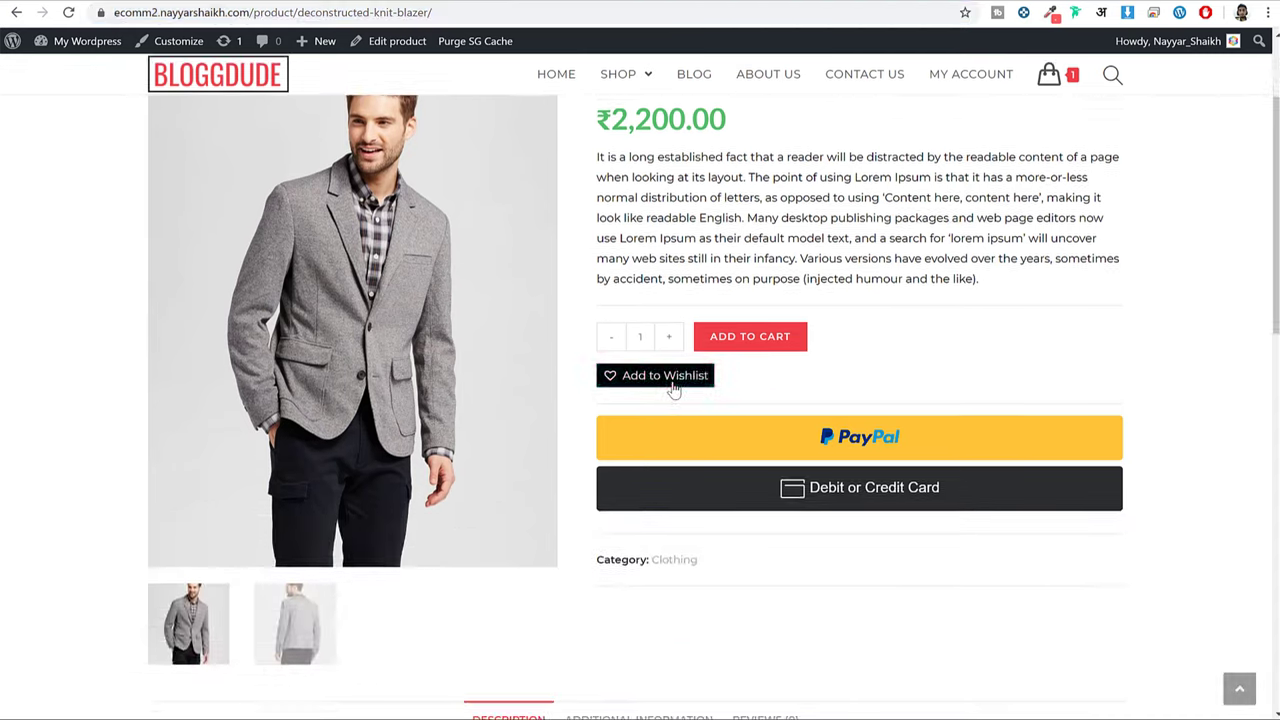
{"action": "left_click", "coordinate": [674, 388]}
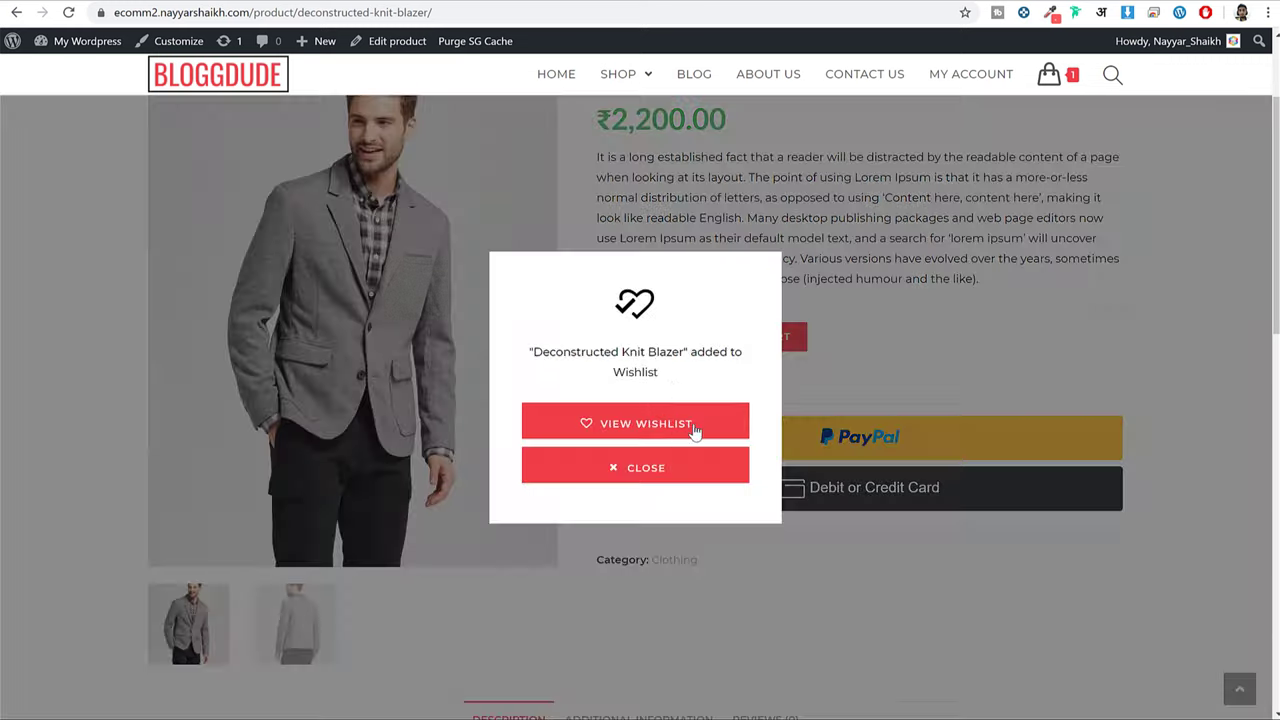
{"action": "left_click", "coordinate": [695, 426]}
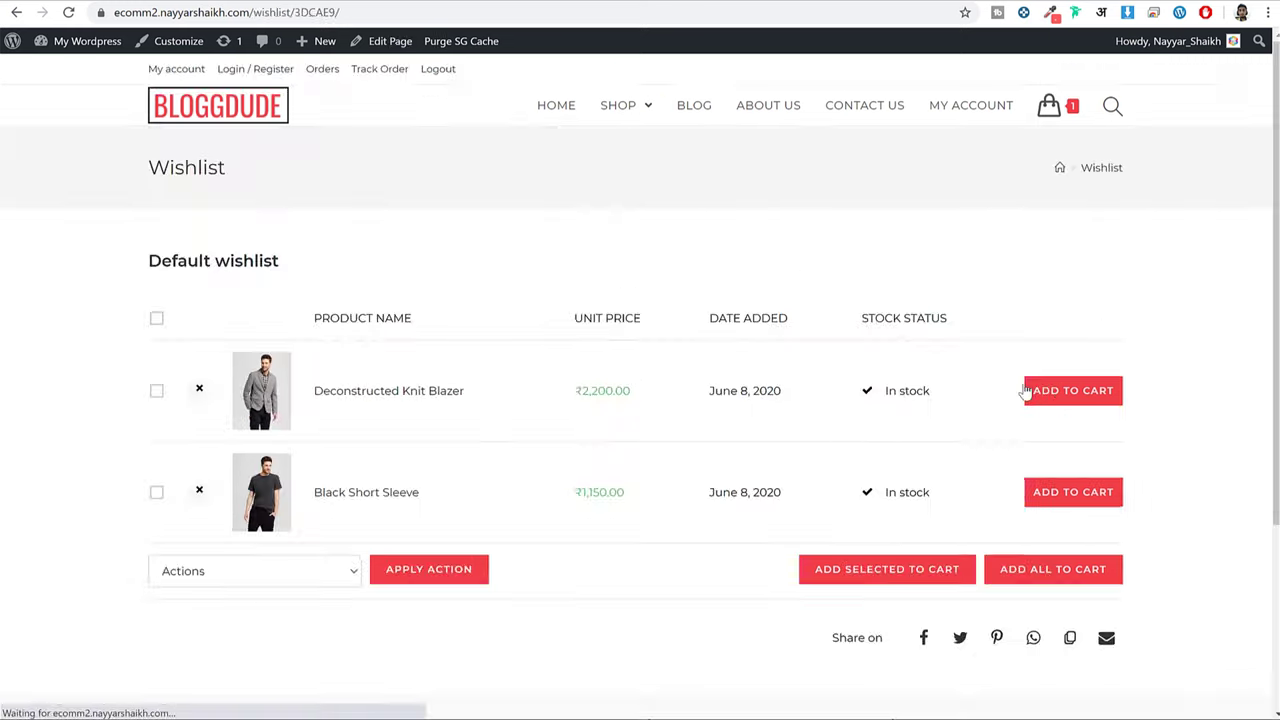
Move the Blazer from the wishlist into the cart and view the cart, subtotal ₹4,500.00.
{"action": "left_click", "coordinate": [1068, 390]}
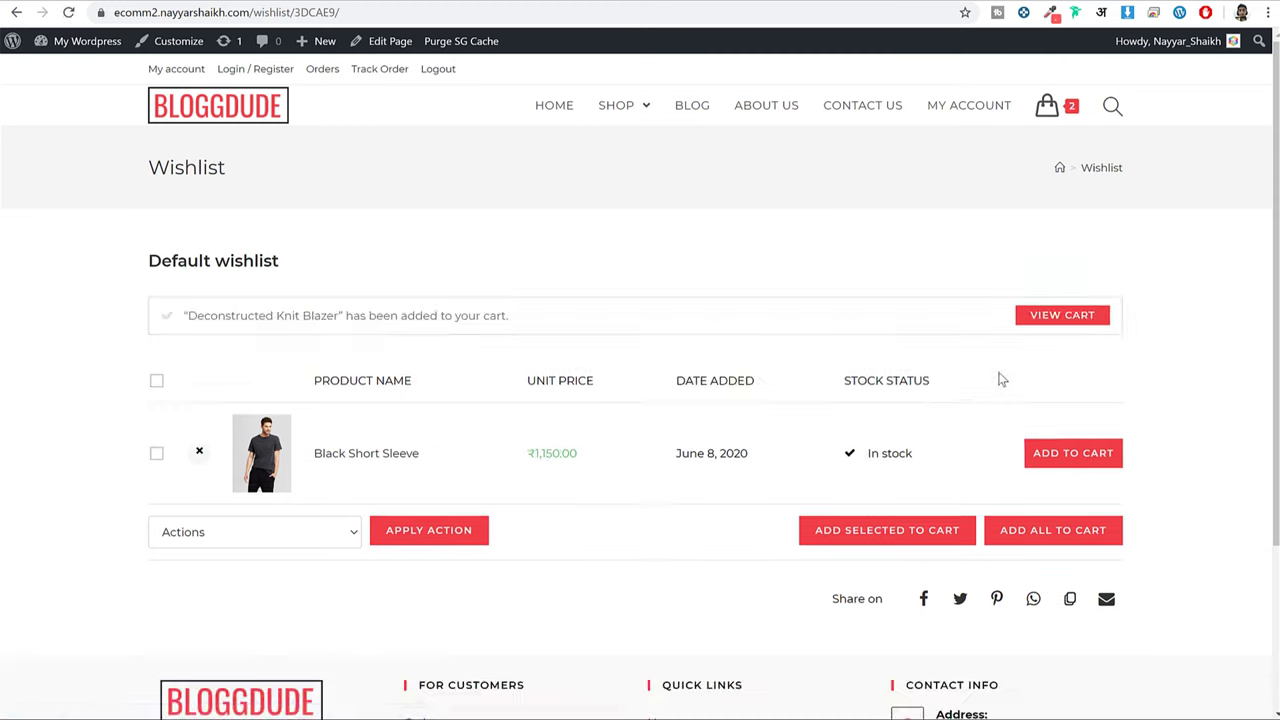
{"action": "left_click", "coordinate": [1064, 318]}
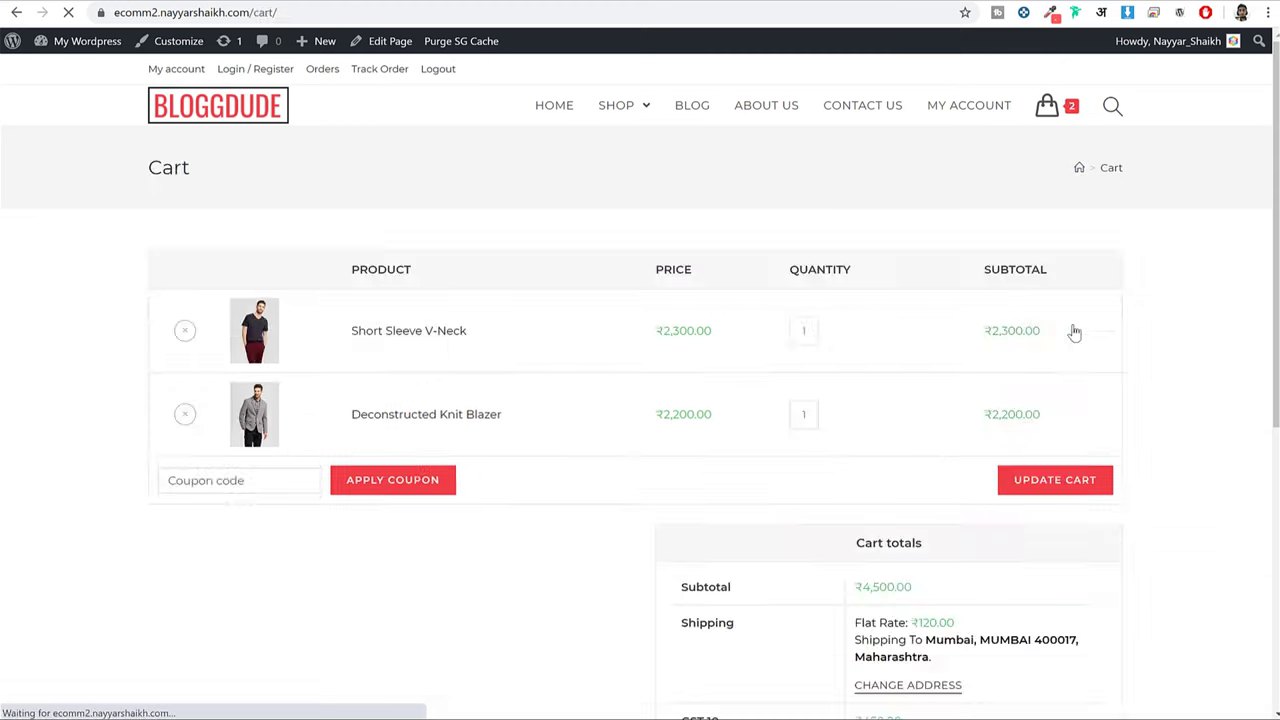
{"action": "scroll", "coordinate": [1137, 366], "scroll_direction": "down", "scroll_amount": 3}
{"action": "scroll", "coordinate": [1141, 373], "scroll_direction": "up", "scroll_amount": 2}
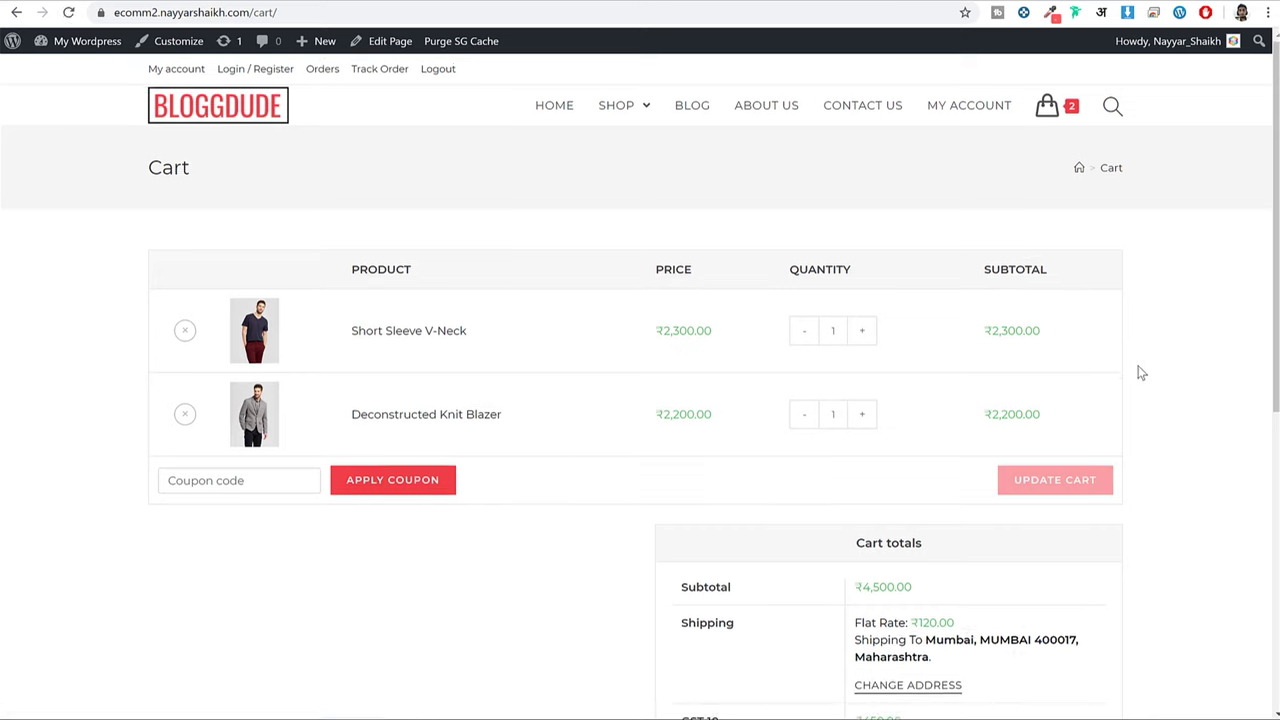